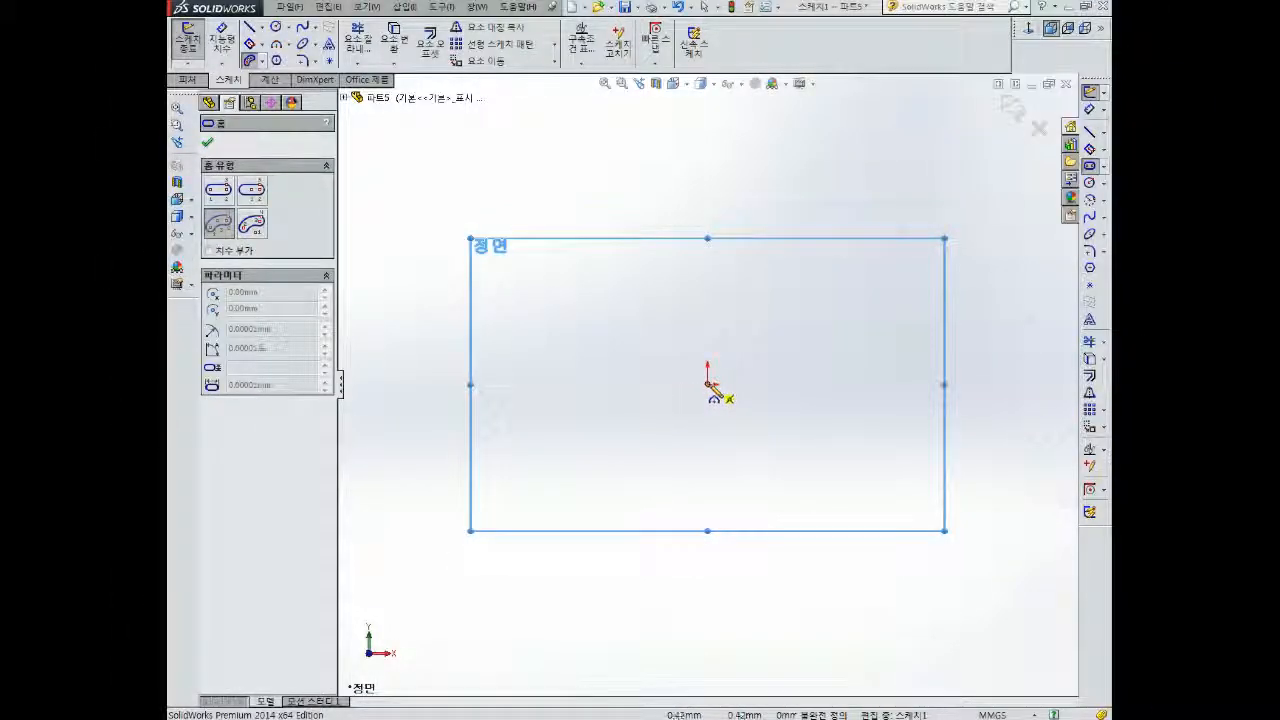
# - Sketch a vertical straight slot running down from the origin, about 47 mm between arc centres and 33.5 mm wide
pyautogui.click(708, 385)
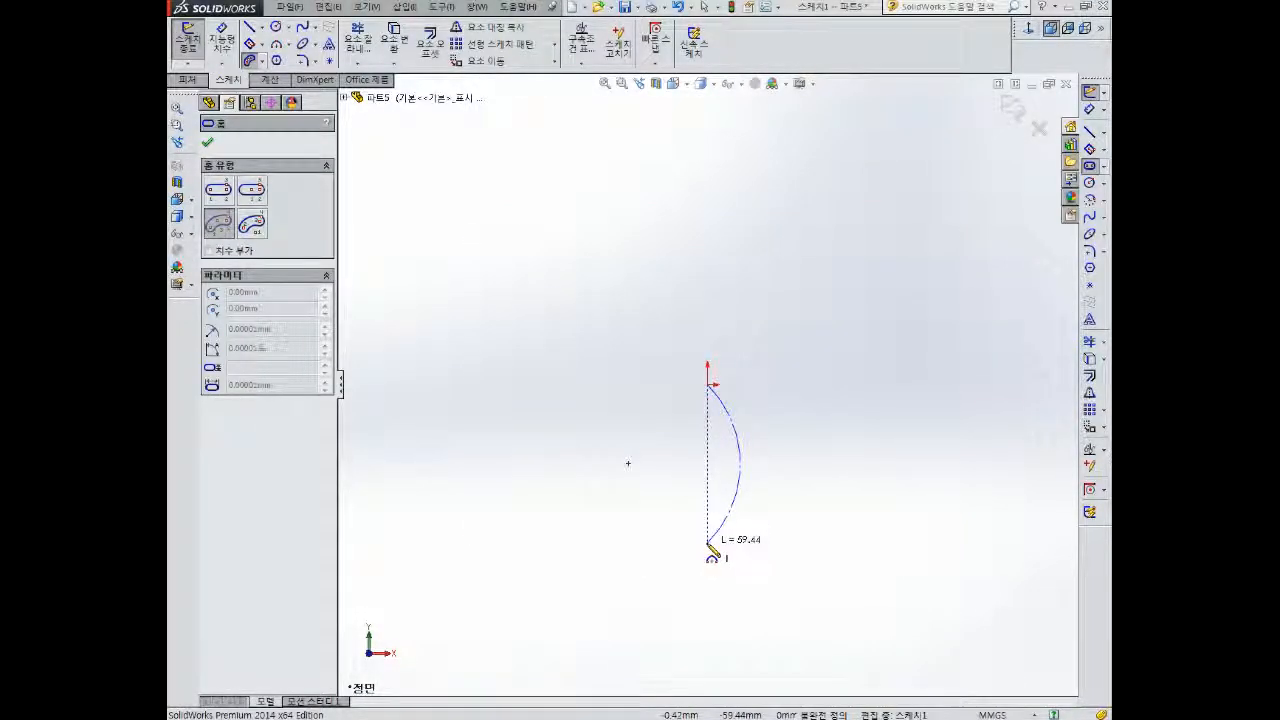
pyautogui.click(218, 189)
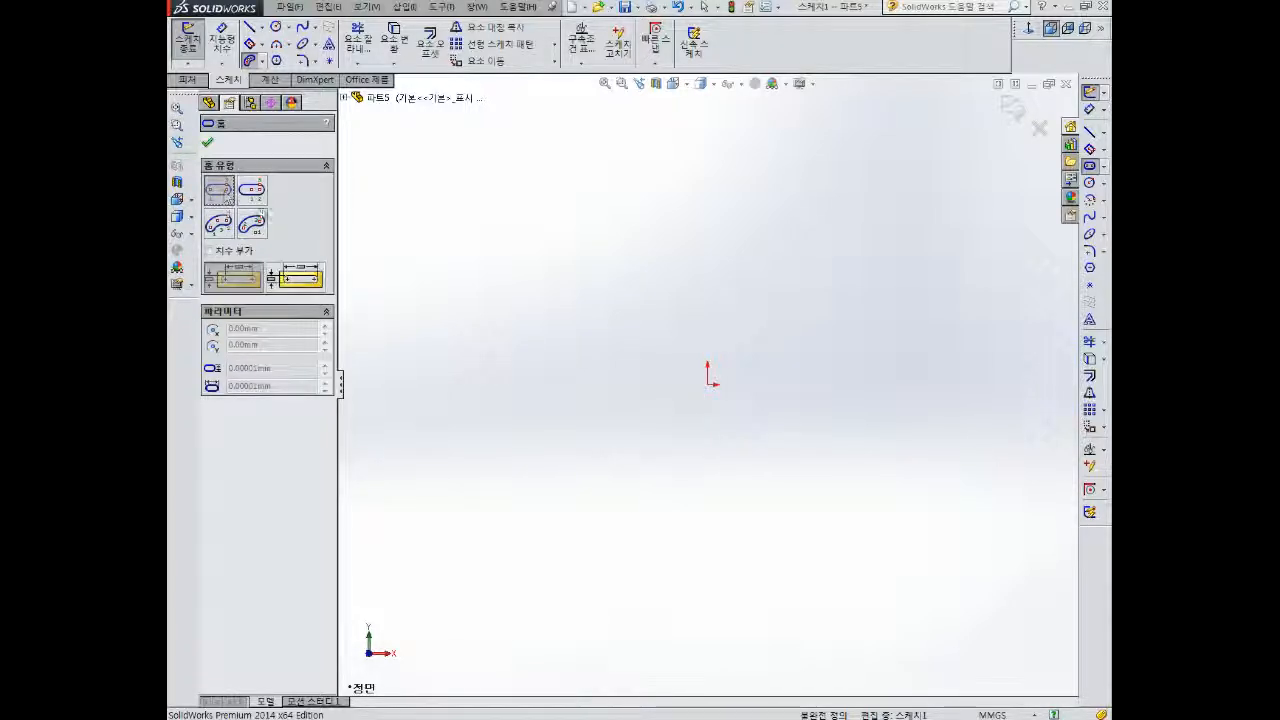
pyautogui.click(708, 510)
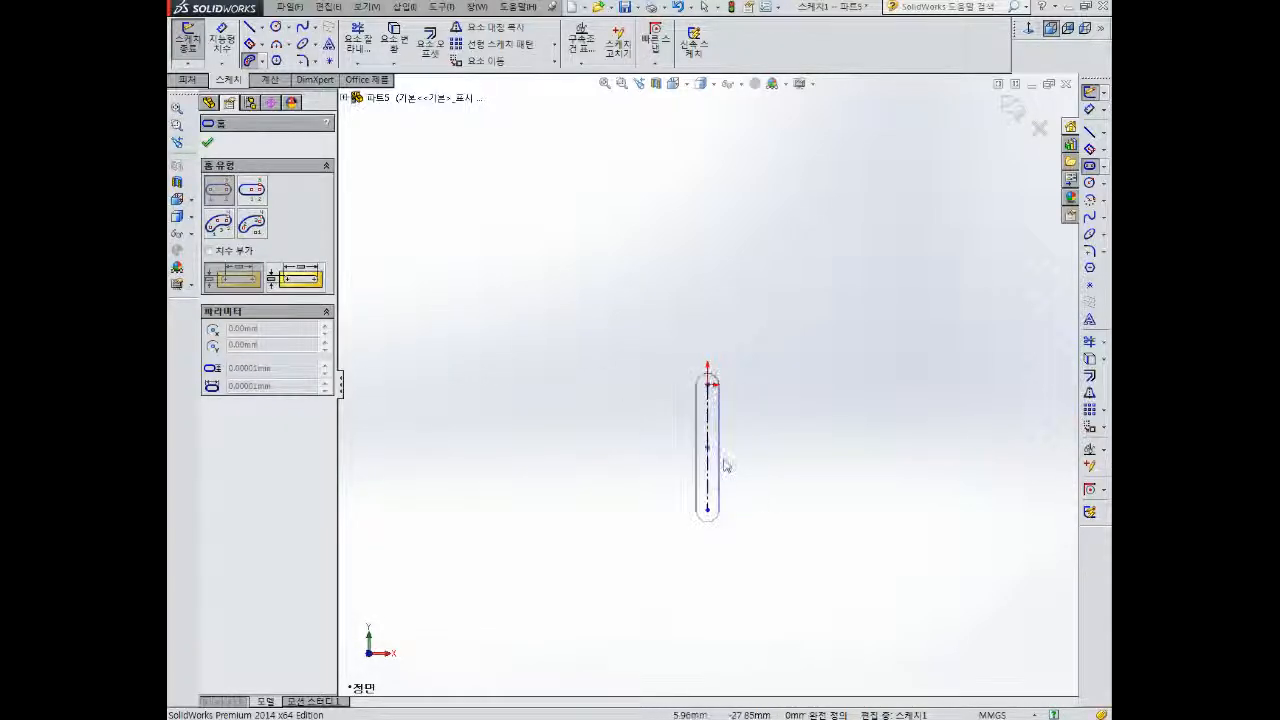
pyautogui.click(752, 447)
# - Dimension the slot's upper end arc with a radius of 6.5 mm
pyautogui.moveTo(782, 336); pyautogui.dragTo(777, 262, button='right')
pyautogui.click(754, 366)
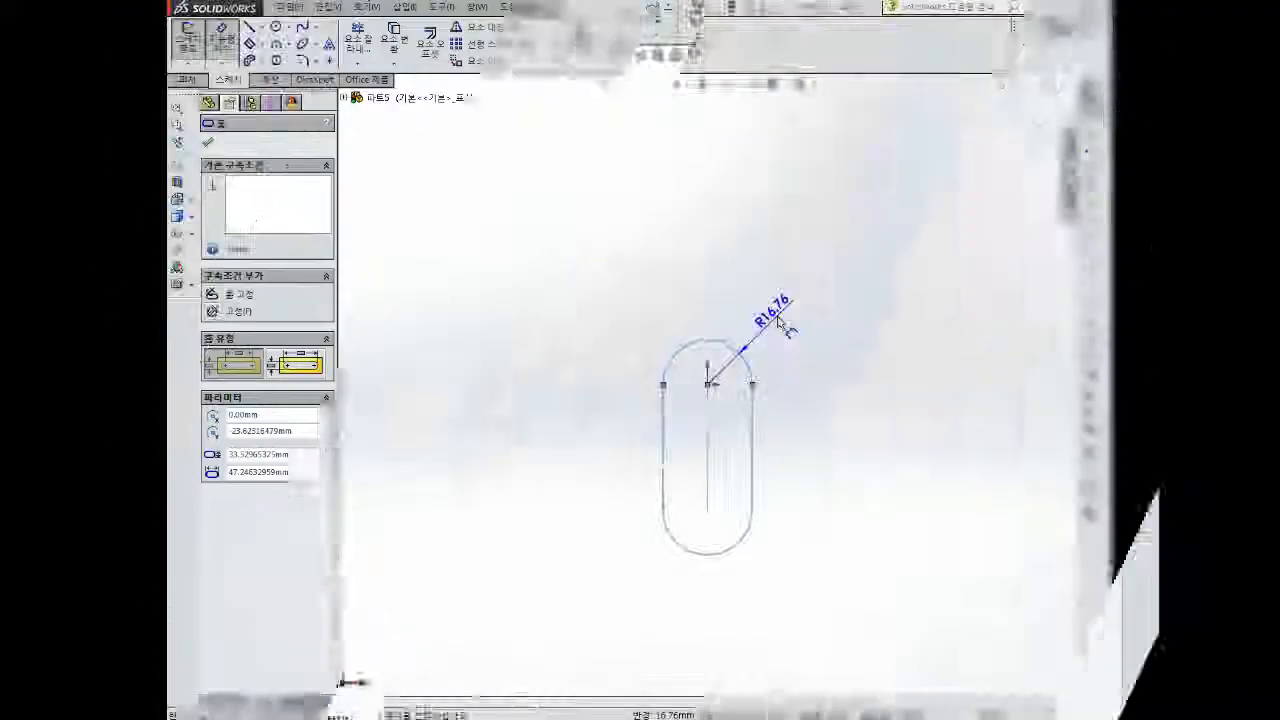
pyautogui.click(785, 325)
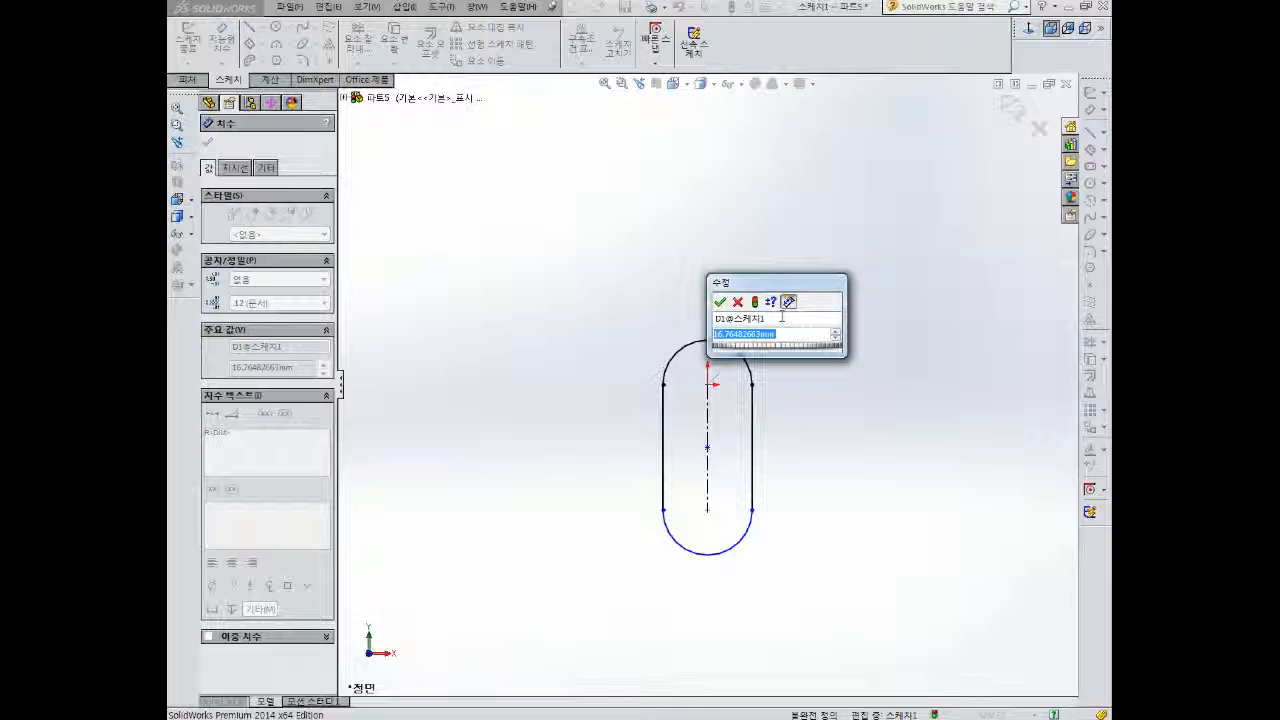
pyautogui.write('6.5')
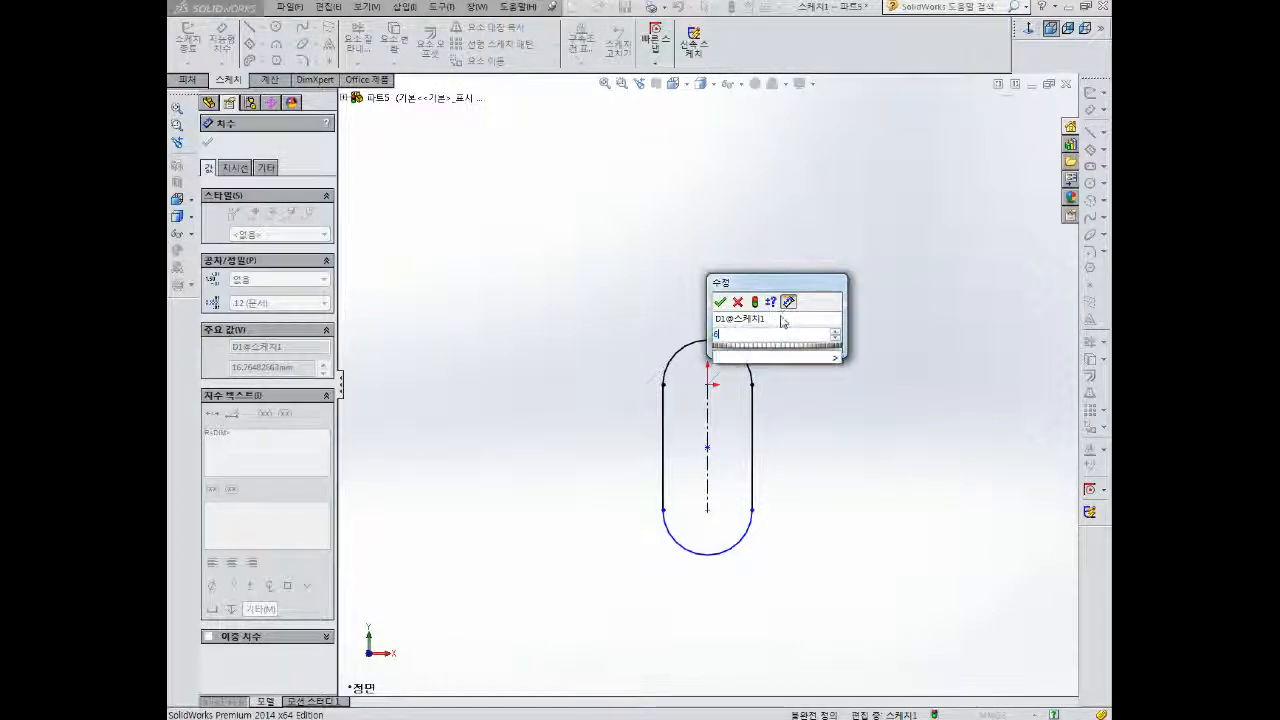
pyautogui.press('Return')
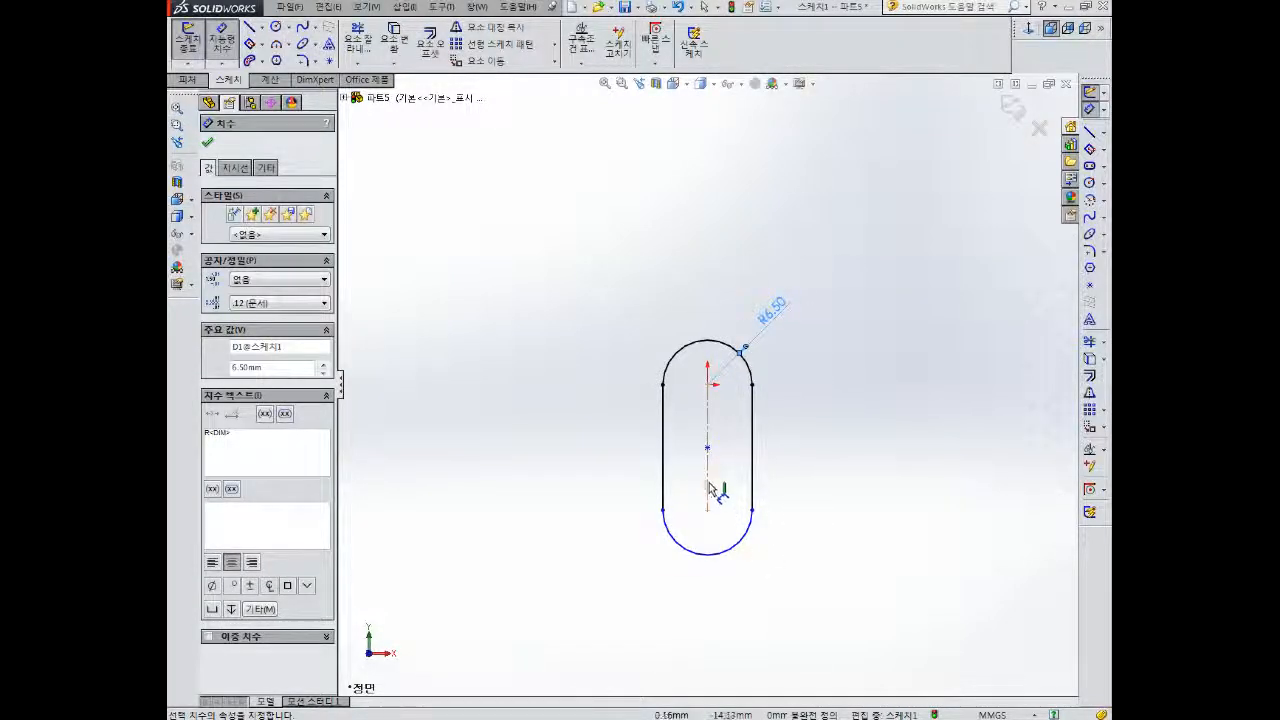
# - Dimension the slot's centreline length as 15 mm
pyautogui.click(708, 487)
pyautogui.click(812, 455)
pyautogui.write('15')
pyautogui.press('Return')
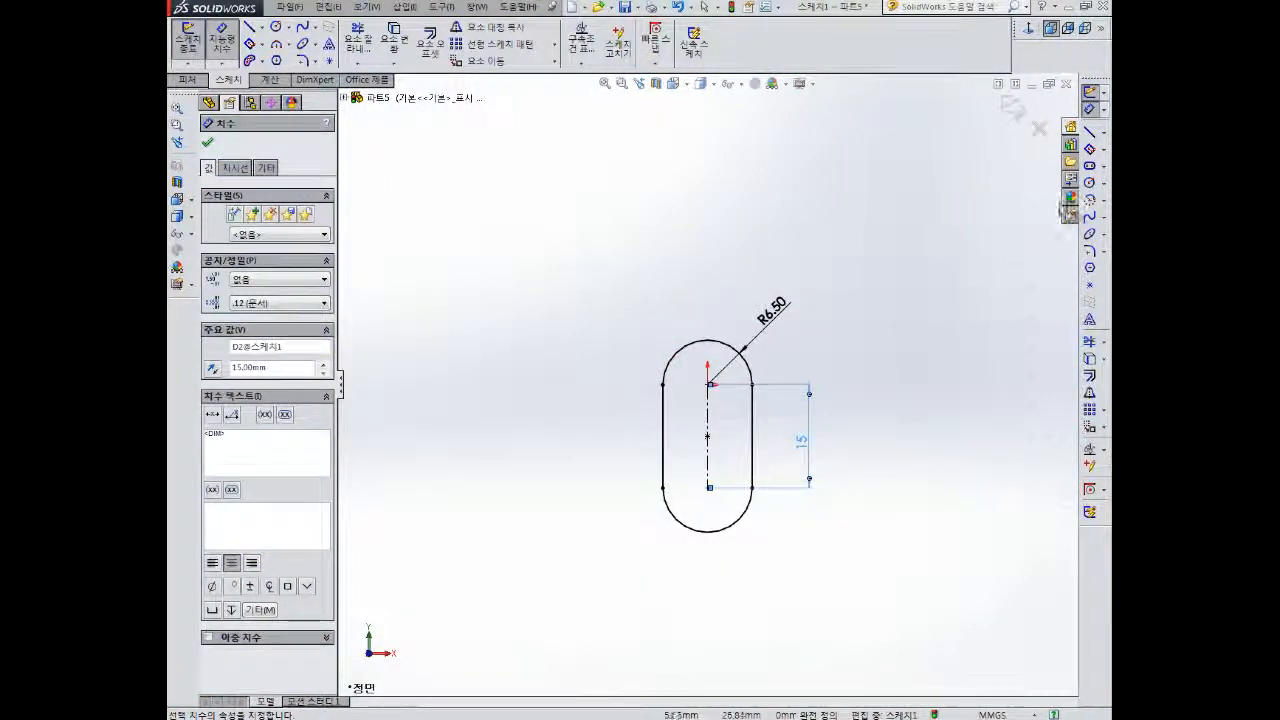
# - Draw two circles inside the slot, one centred on the origin and one on the lower arc centre
pyautogui.click(1090, 184)
pyautogui.click(708, 385)
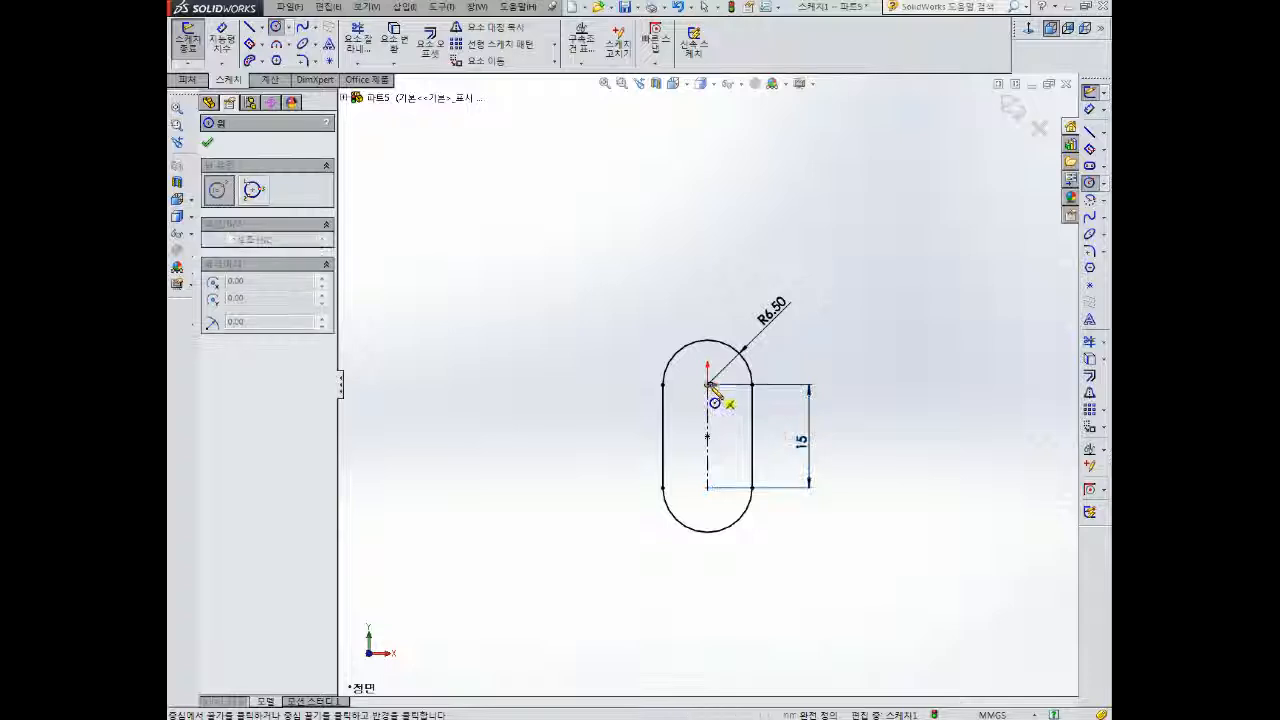
pyautogui.click(717, 404)
pyautogui.click(708, 487)
pyautogui.click(728, 445)
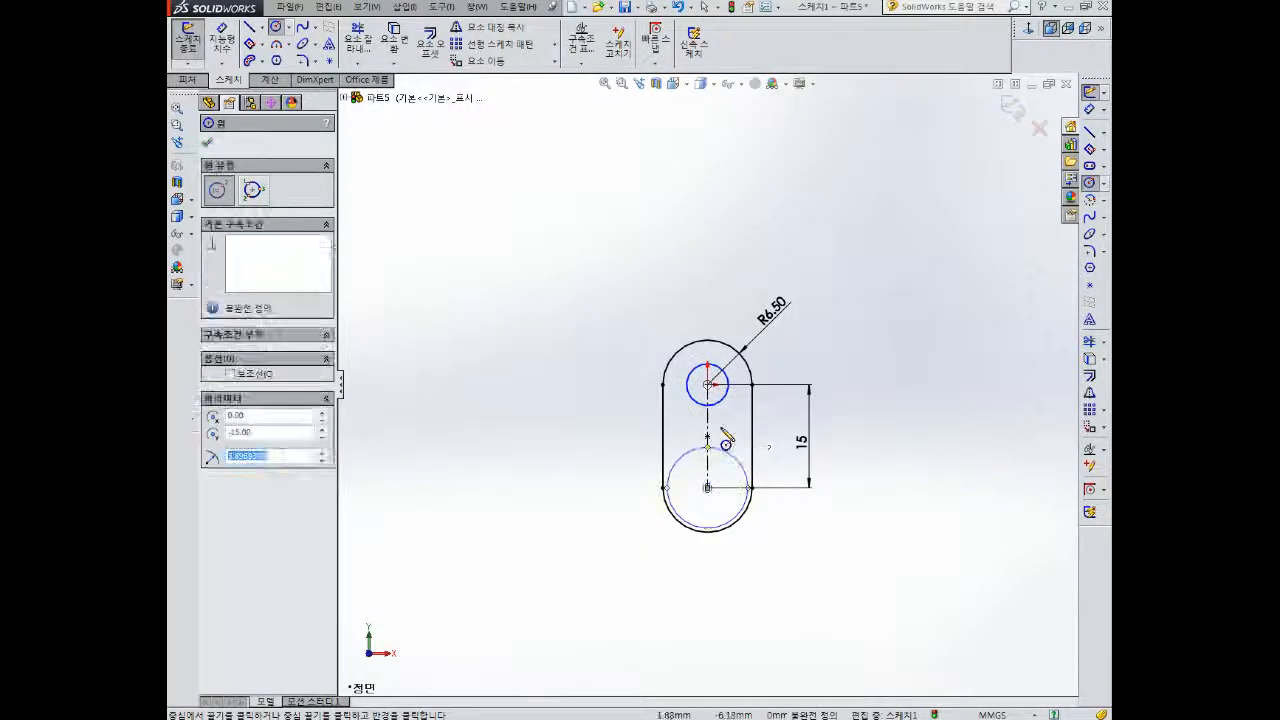
# - Dimension the upper circle with a diameter of 8 mm
pyautogui.moveTo(628, 280); pyautogui.dragTo(628, 240, button='right')
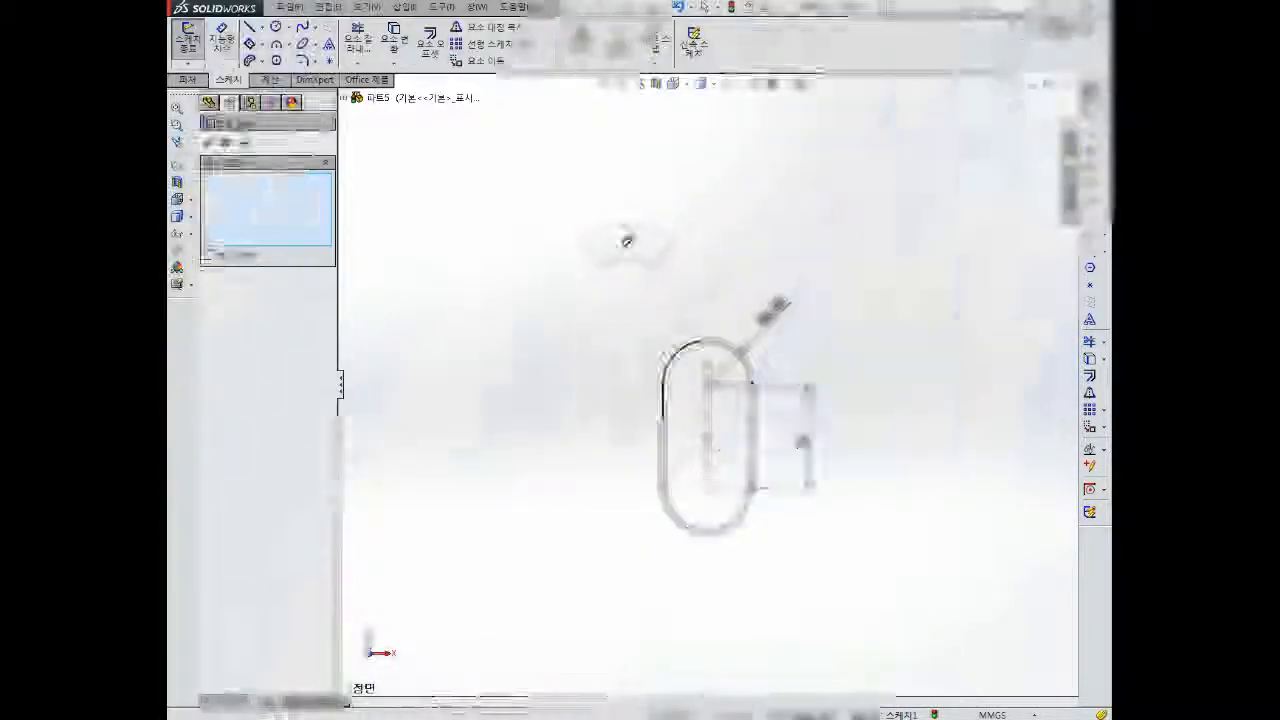
pyautogui.click(698, 367)
pyautogui.click(655, 287)
pyautogui.write('8')
pyautogui.press('Return')
pyautogui.press('Escape')
# - Add an equal relation between the upper and lower circles
pyautogui.click(692, 406)
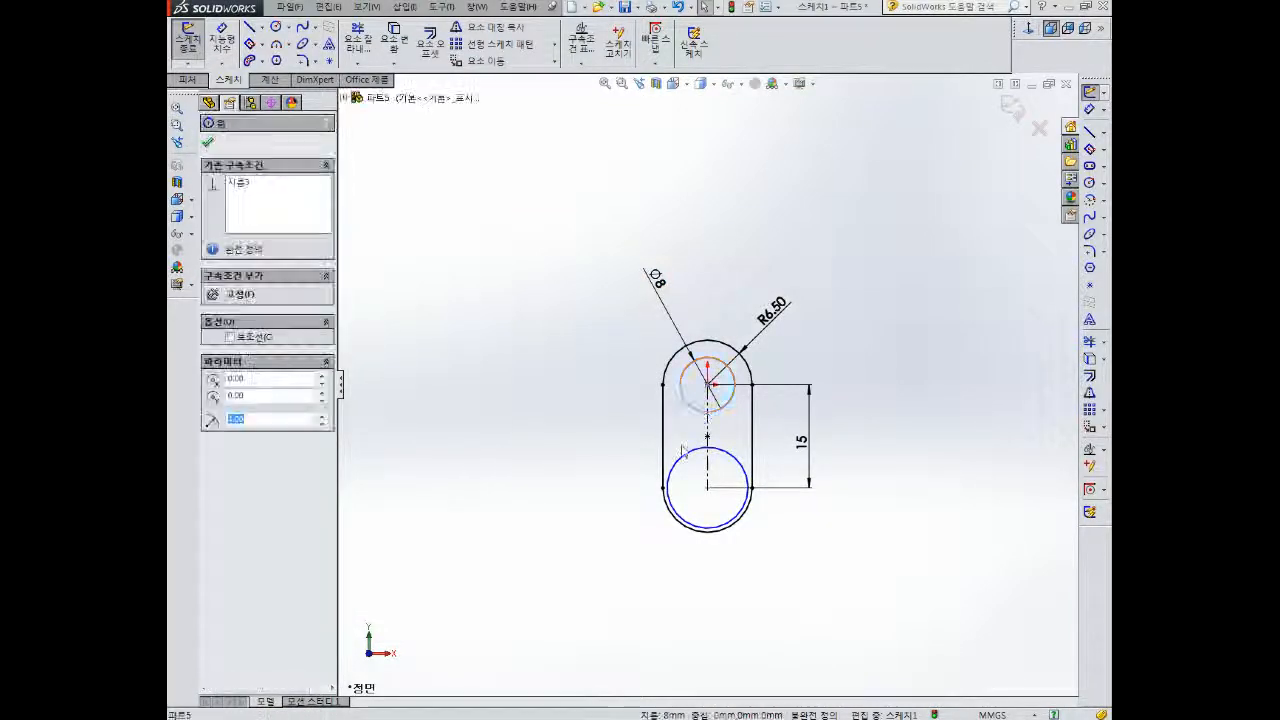
pyautogui.keyDown('ctrl'); pyautogui.click(678, 462); pyautogui.keyUp('ctrl')
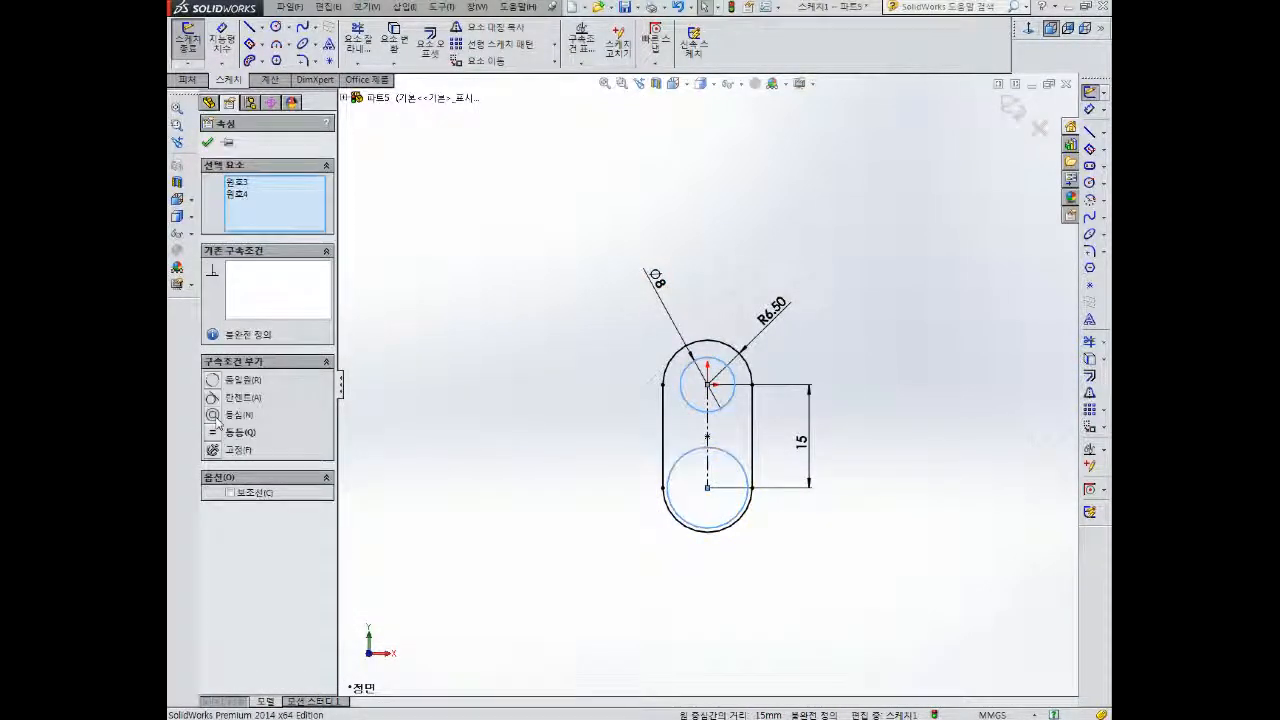
pyautogui.click(217, 431)
pyautogui.click(614, 366)
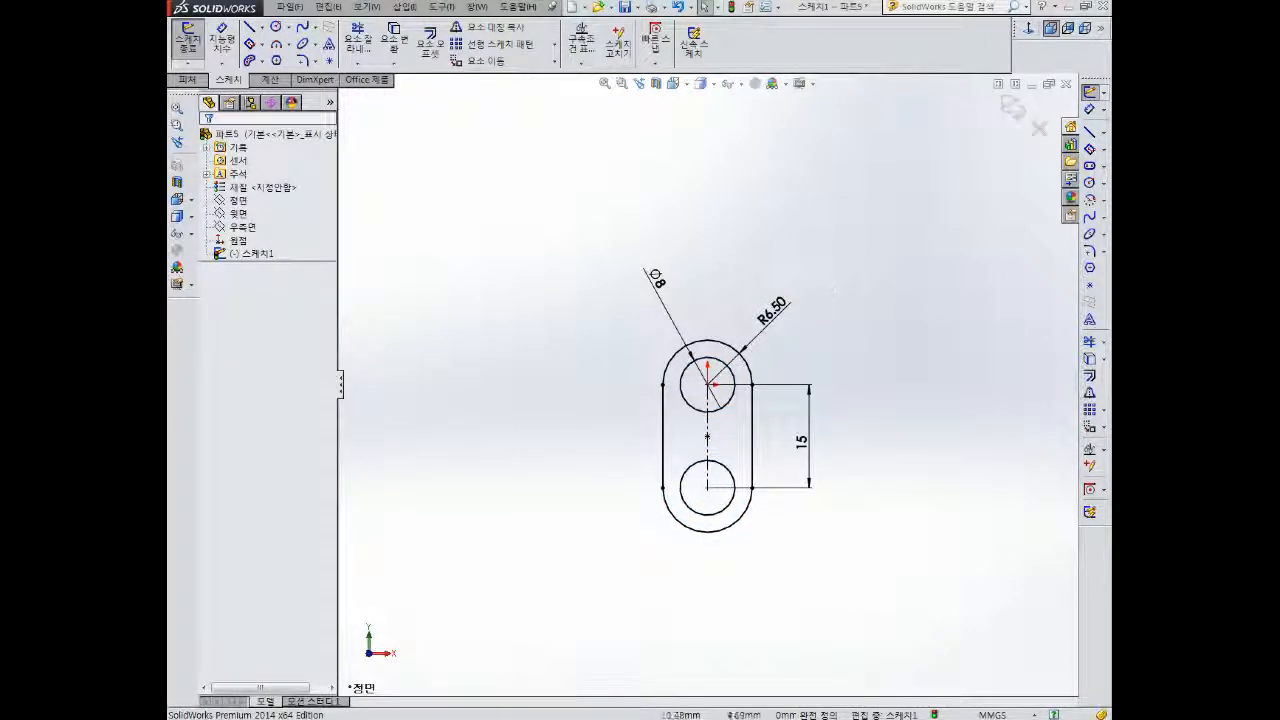
pyautogui.moveTo(790, 306); pyautogui.dragTo(788, 270, button='right')
pyautogui.press('Escape')
pyautogui.moveTo(819, 349); pyautogui.dragTo(765, 358, button='right')
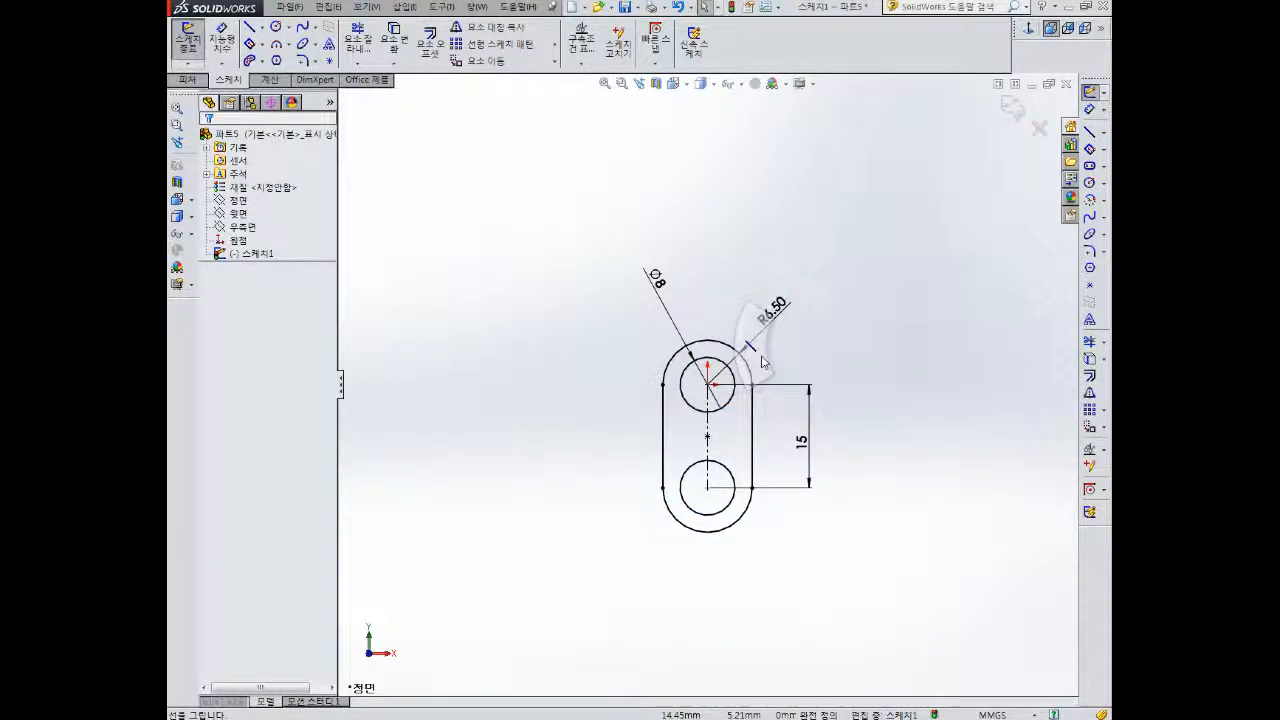
pyautogui.click(681, 385)
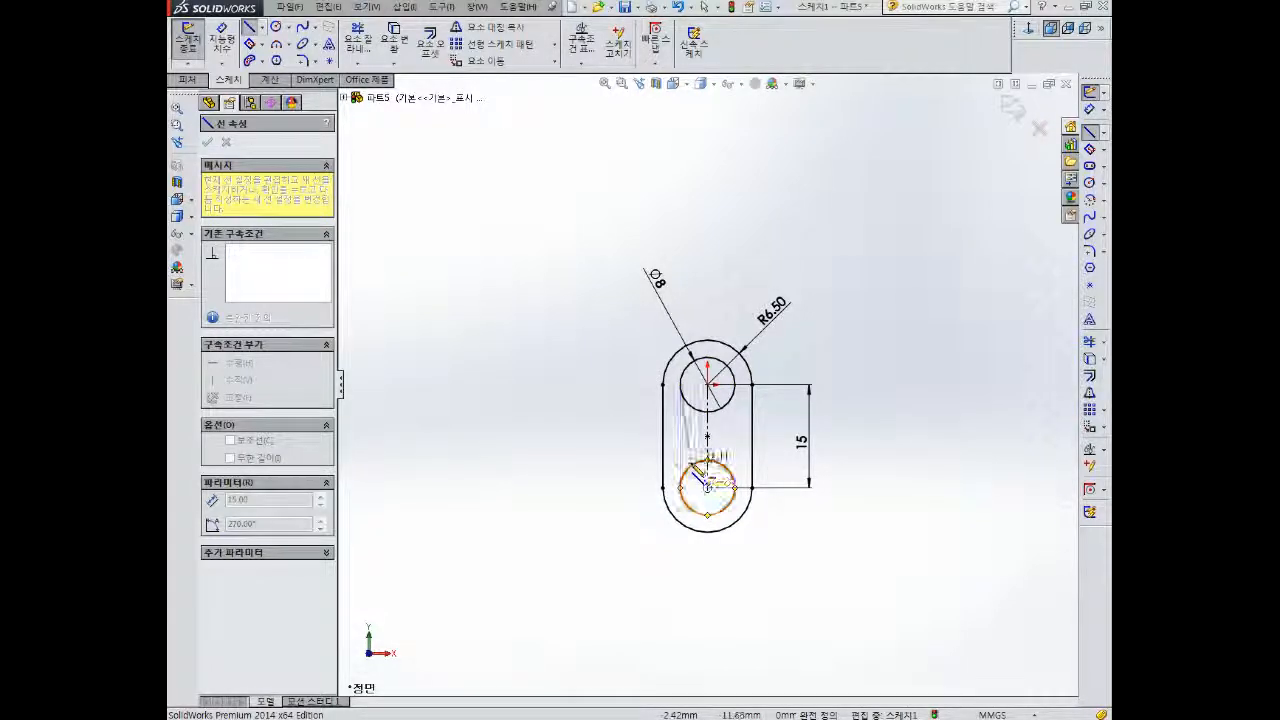
pyautogui.scroll(3, 712, 485)
pyautogui.press('Escape')
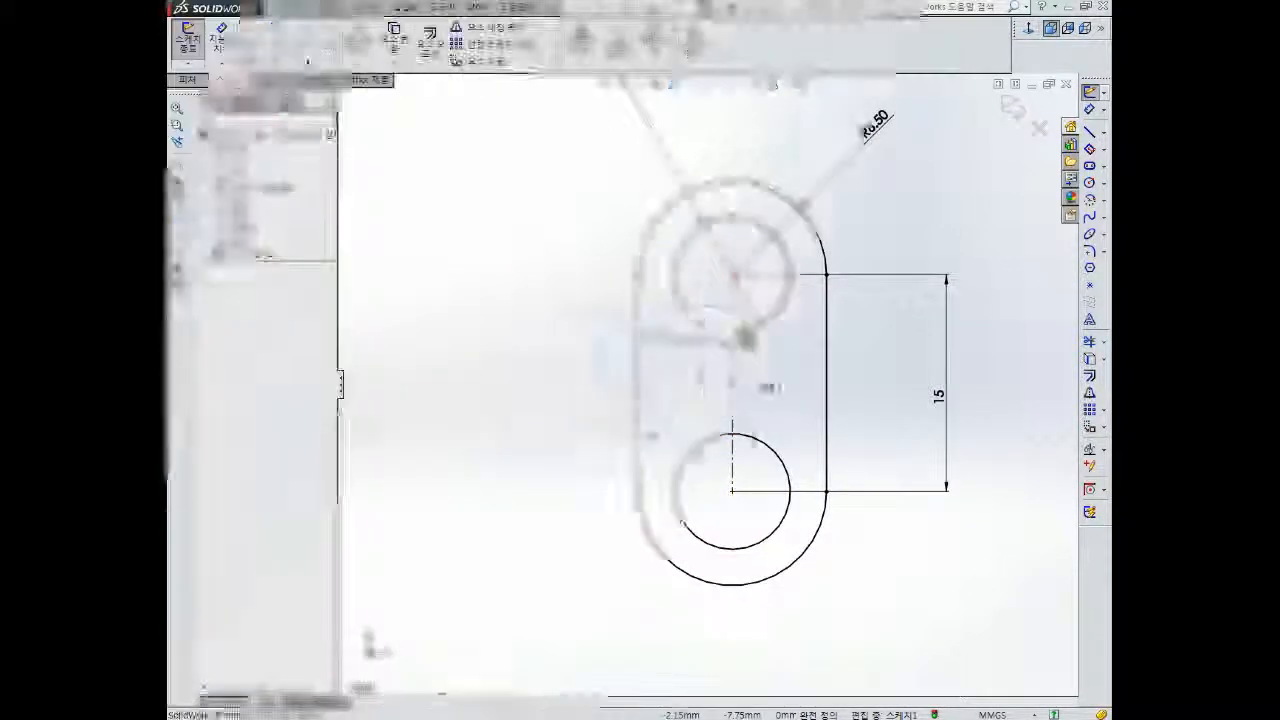
# - Draw a vertical line about 9.15 mm long joining the two circles to the left of the slot's centreline
pyautogui.moveTo(702, 386); pyautogui.dragTo(642, 400, button='right')
pyautogui.press('Escape')
pyautogui.click(694, 319)
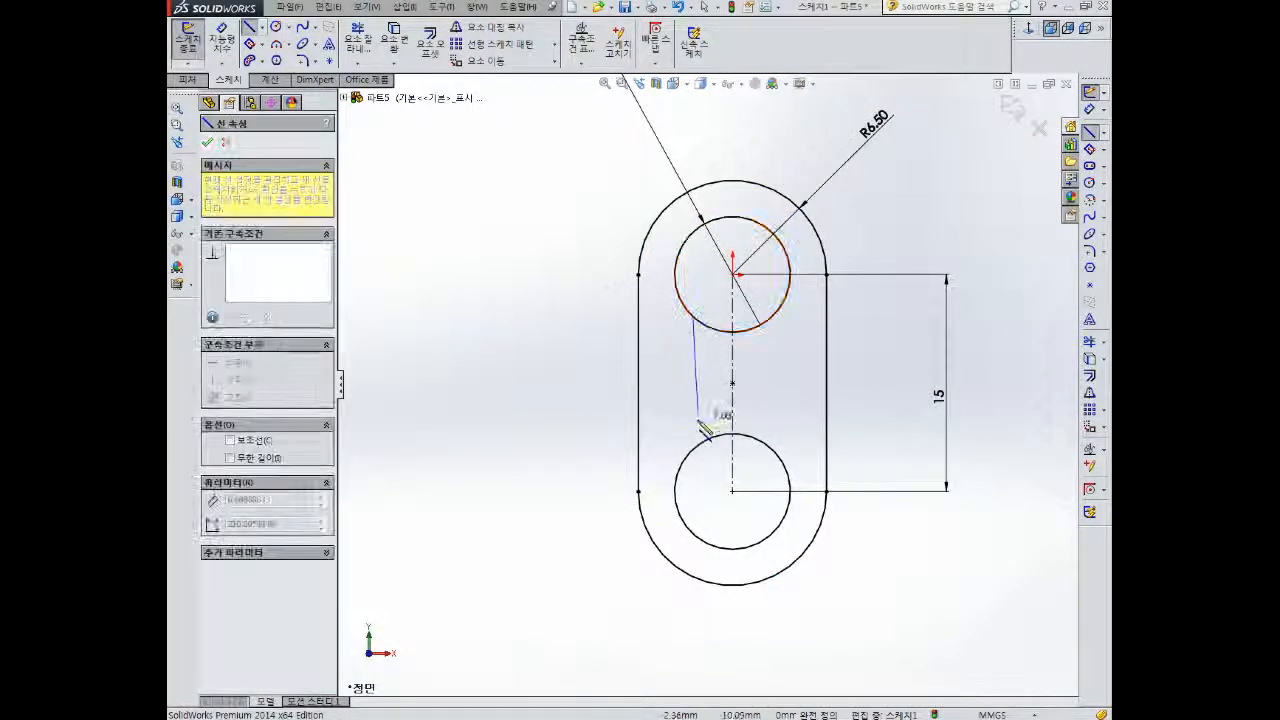
pyautogui.click(697, 456)
pyautogui.press('Escape')
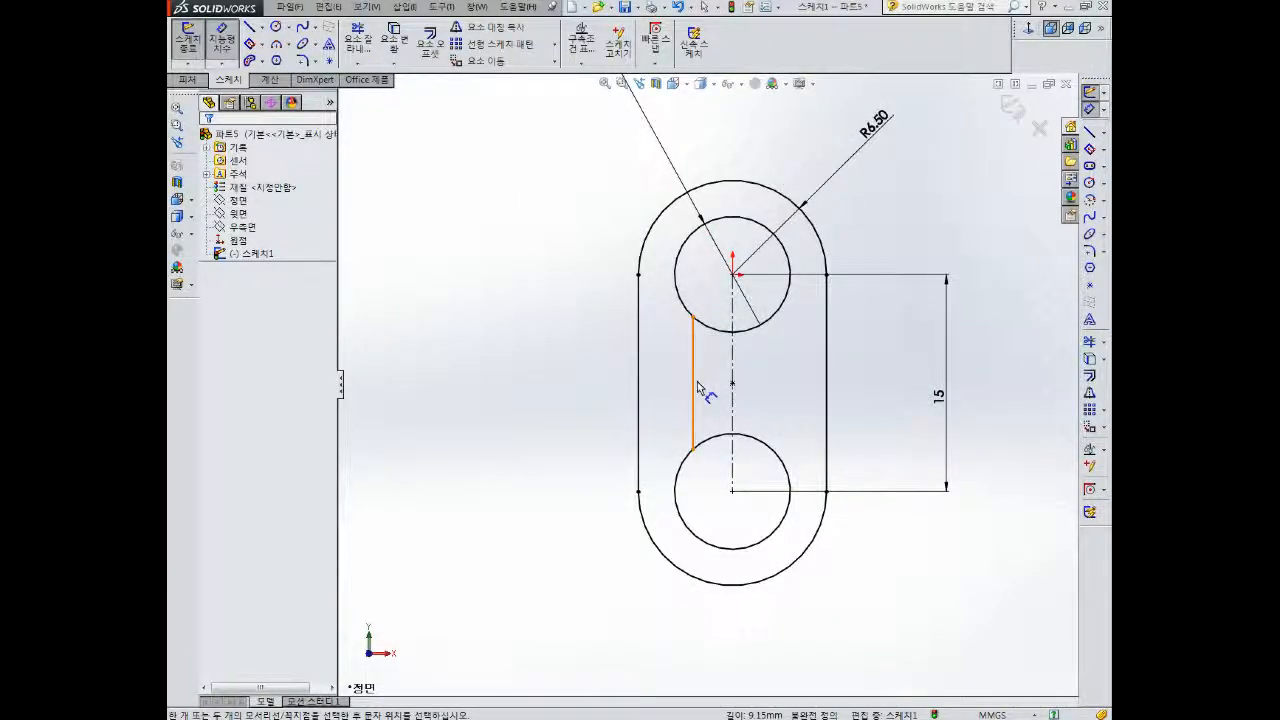
# - Dimension the vertical line 2.5 mm from the slot's centreline
pyautogui.click(697, 388)
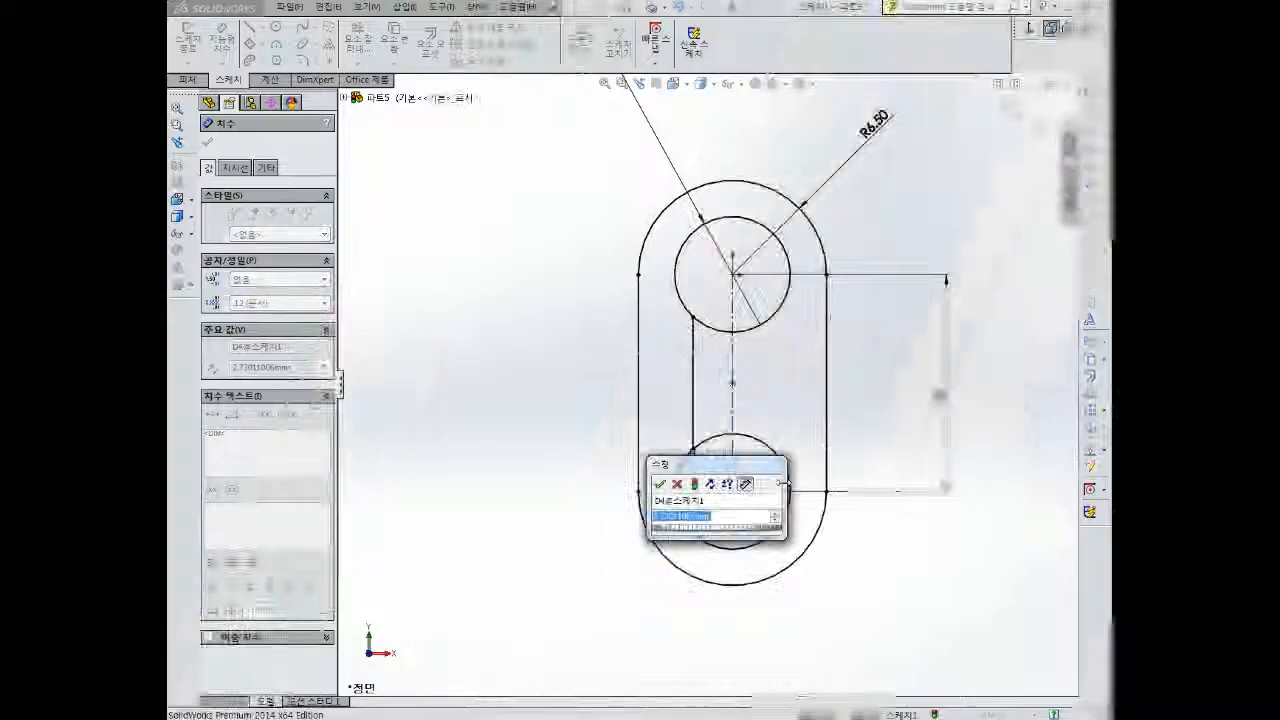
pyautogui.write('2.5')
pyautogui.press('Return')
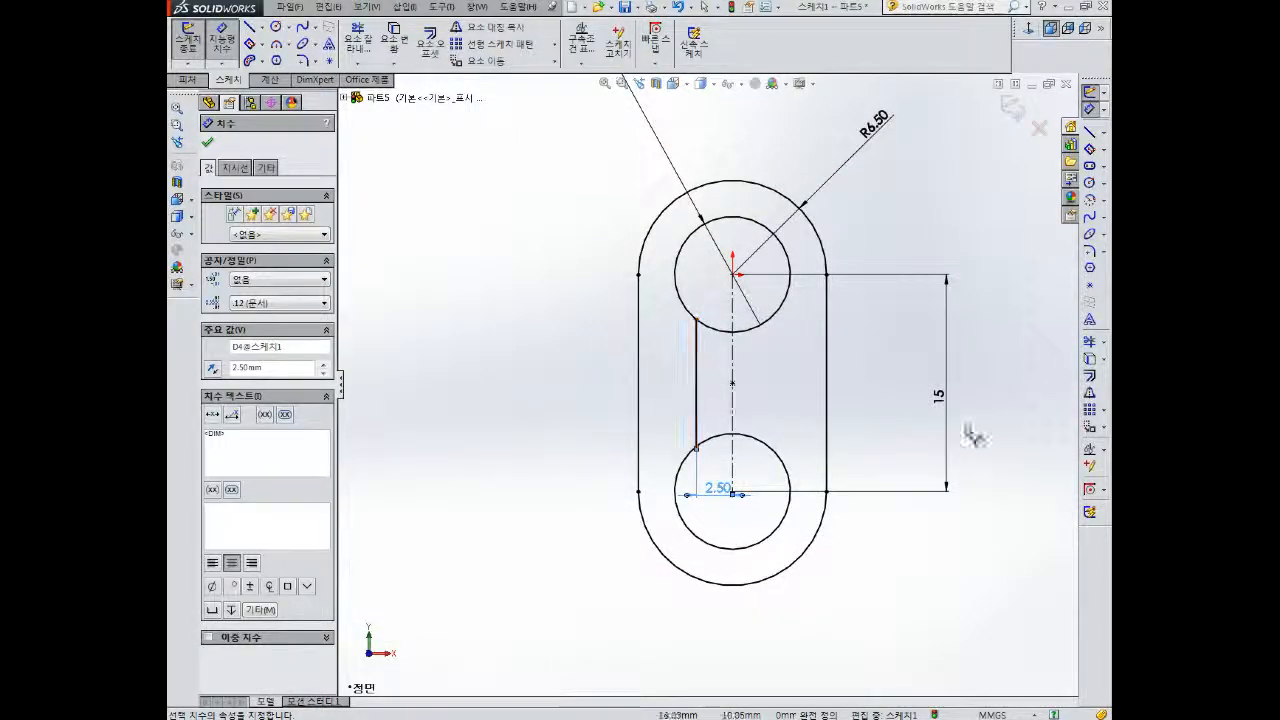
pyautogui.press('m')
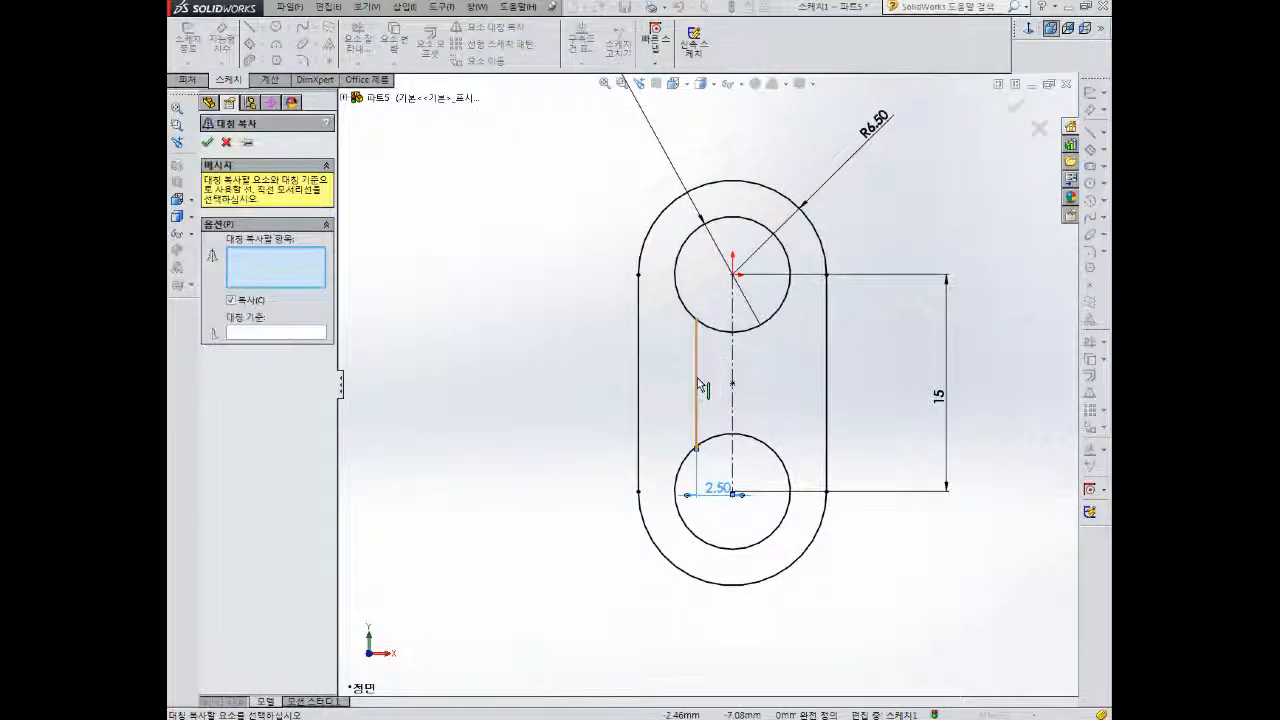
pyautogui.click(698, 388)
pyautogui.click(288, 334)
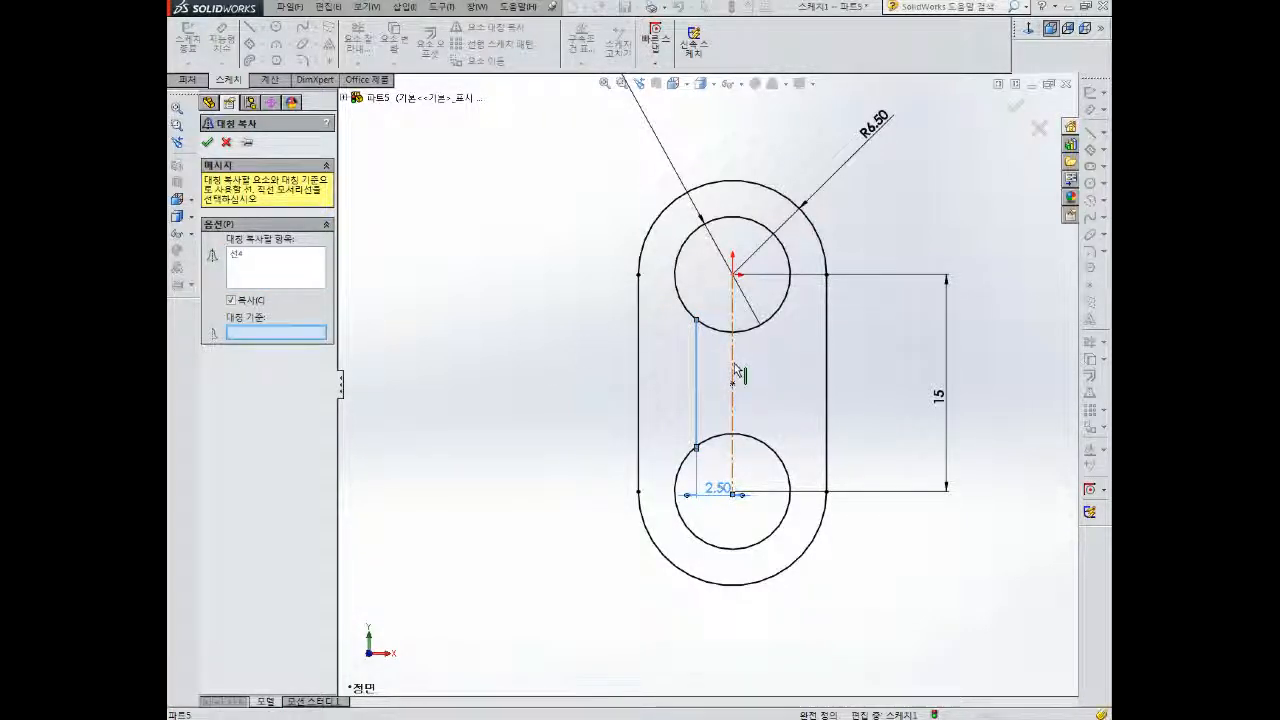
pyautogui.press('Escape')
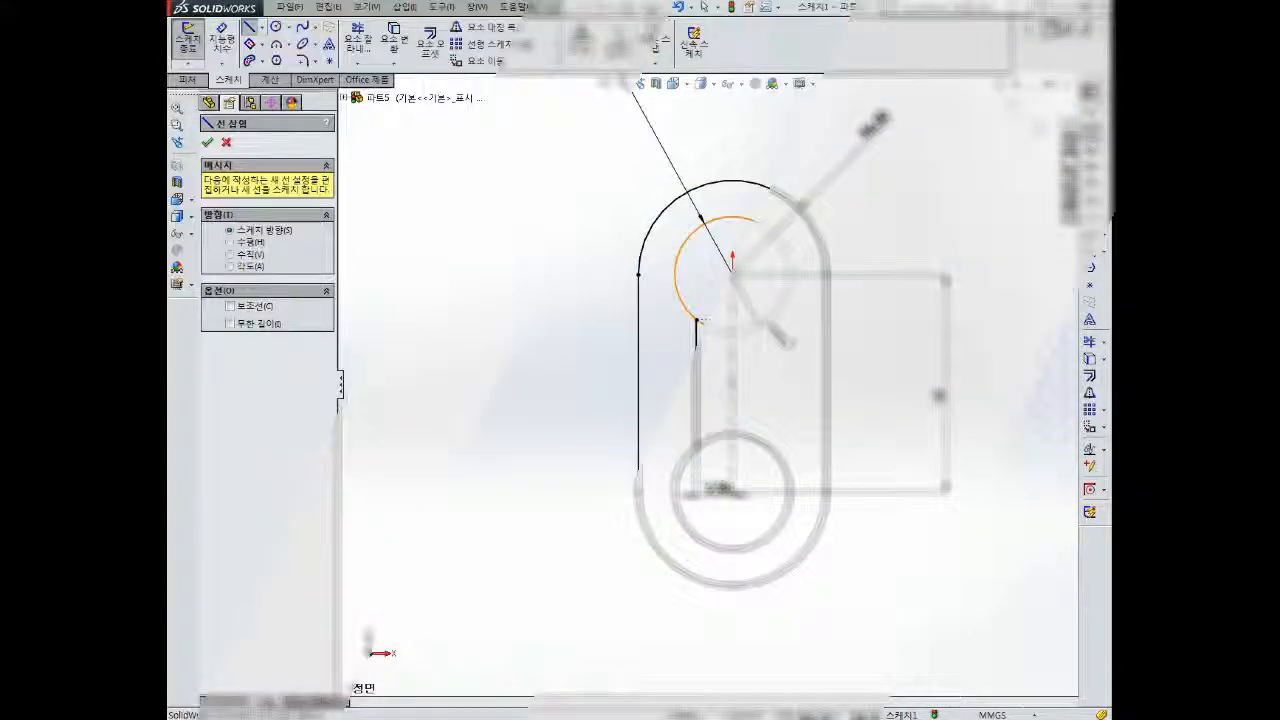
# - Draw a second vertical line about 8.76 mm long joining the circles to the right of the centreline
pyautogui.press('Return')
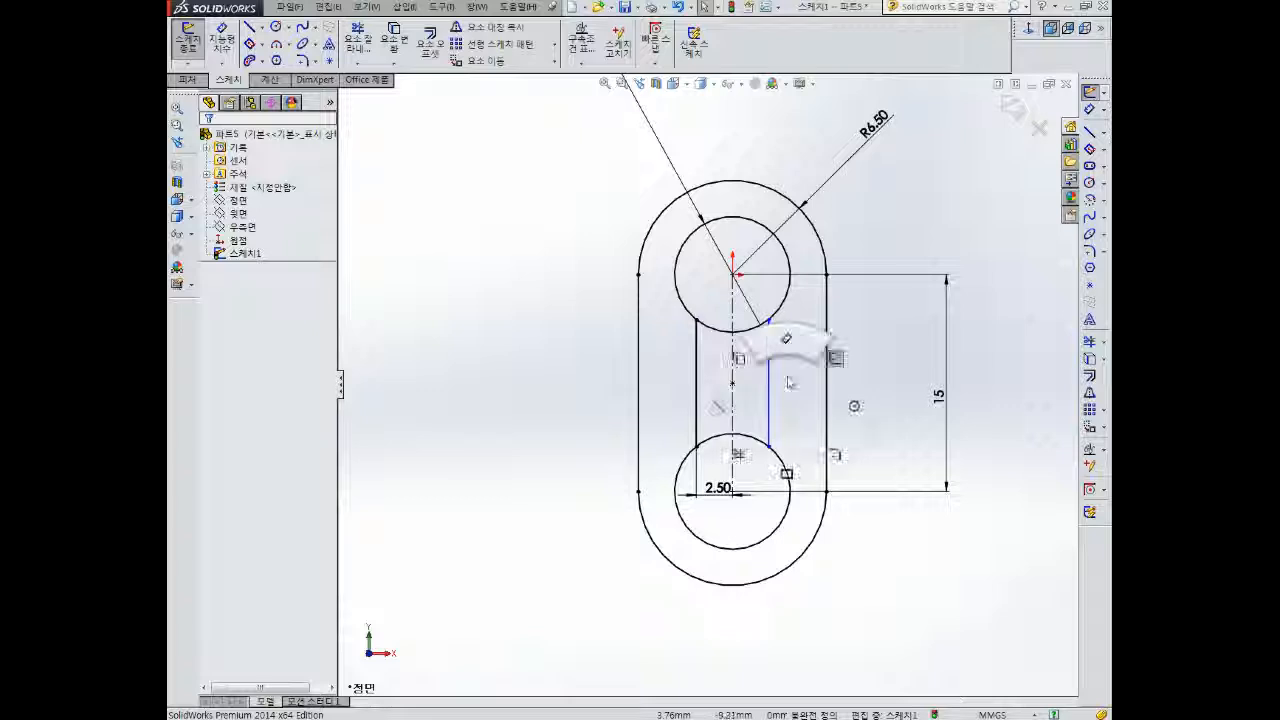
pyautogui.click(781, 386)
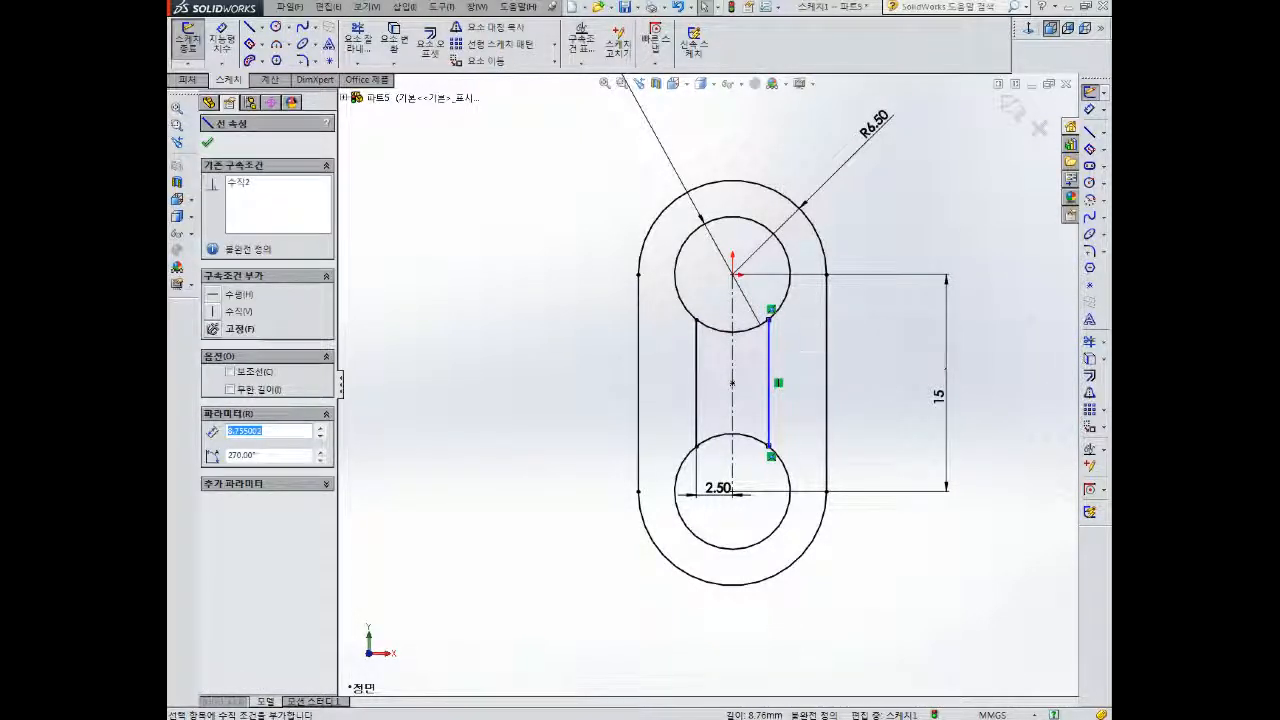
pyautogui.press('Escape')
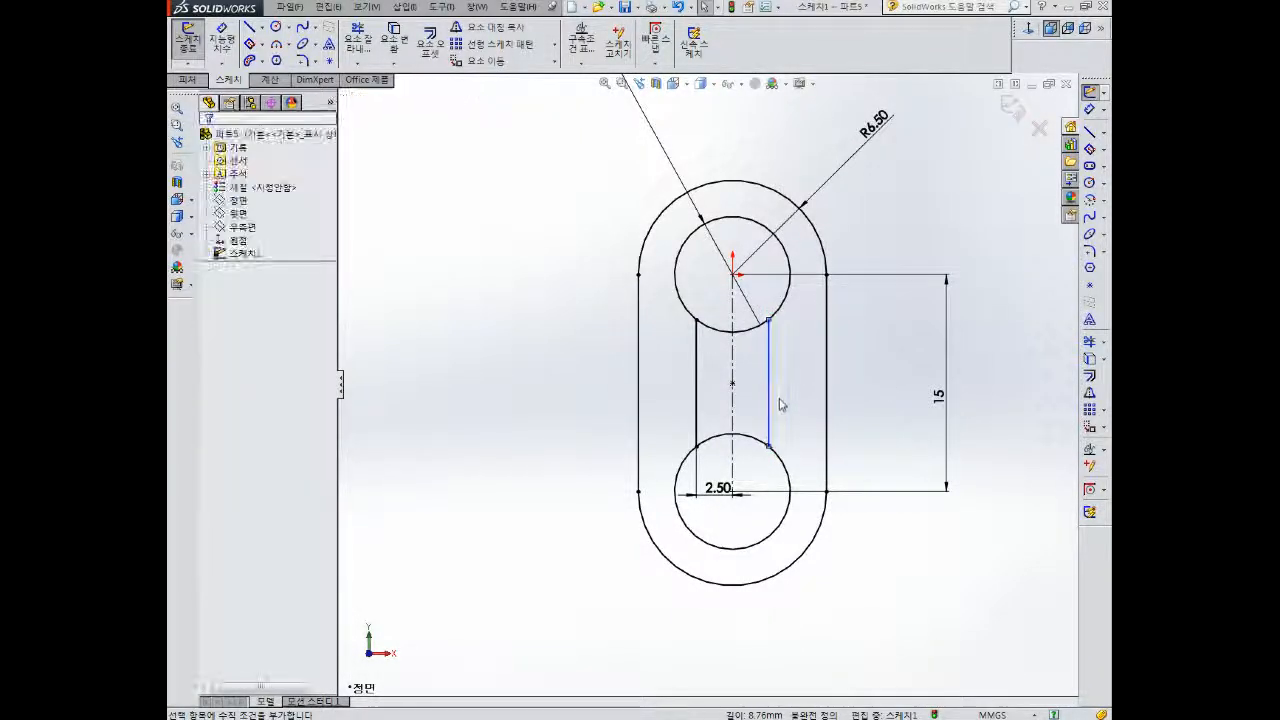
# - Dimension the distance between the two vertical lines as 5 mm
pyautogui.click(736, 515)
pyautogui.click(875, 376)
pyautogui.moveTo(875, 376); pyautogui.dragTo(876, 320, button='right')
pyautogui.click(767, 405)
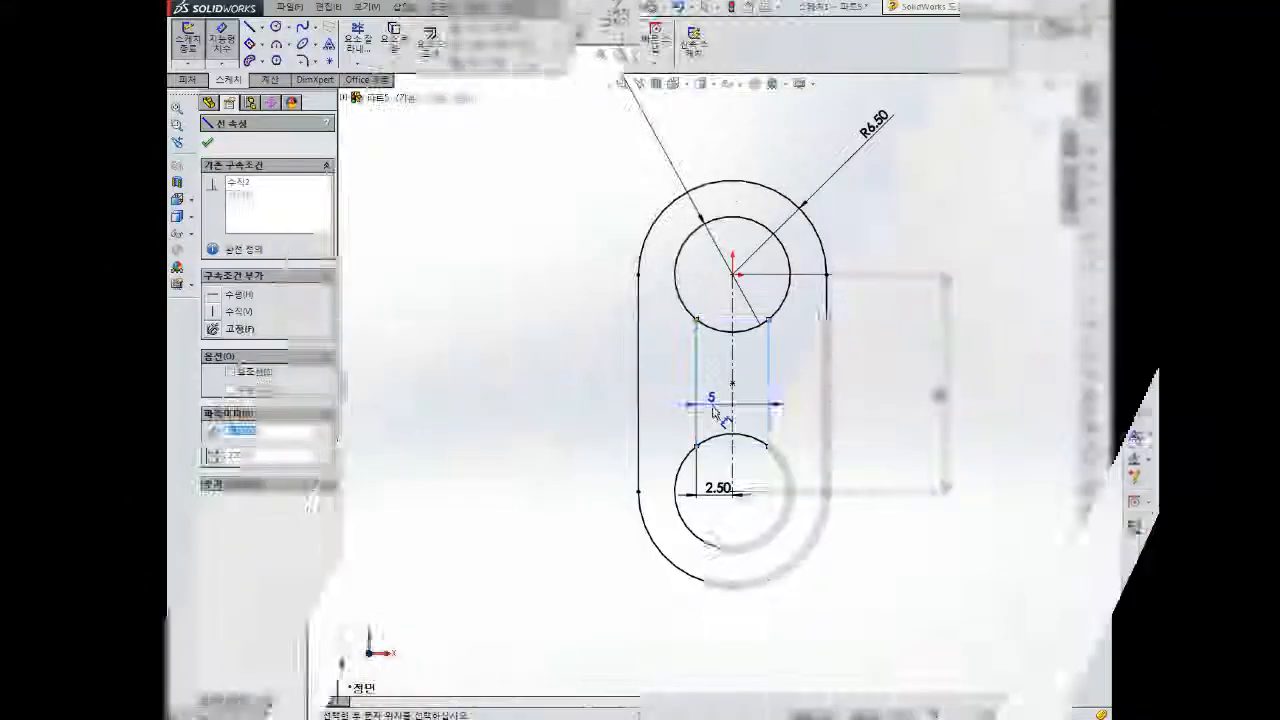
pyautogui.click(714, 405)
pyautogui.write('5')
pyautogui.press('Return')
pyautogui.click(820, 358)
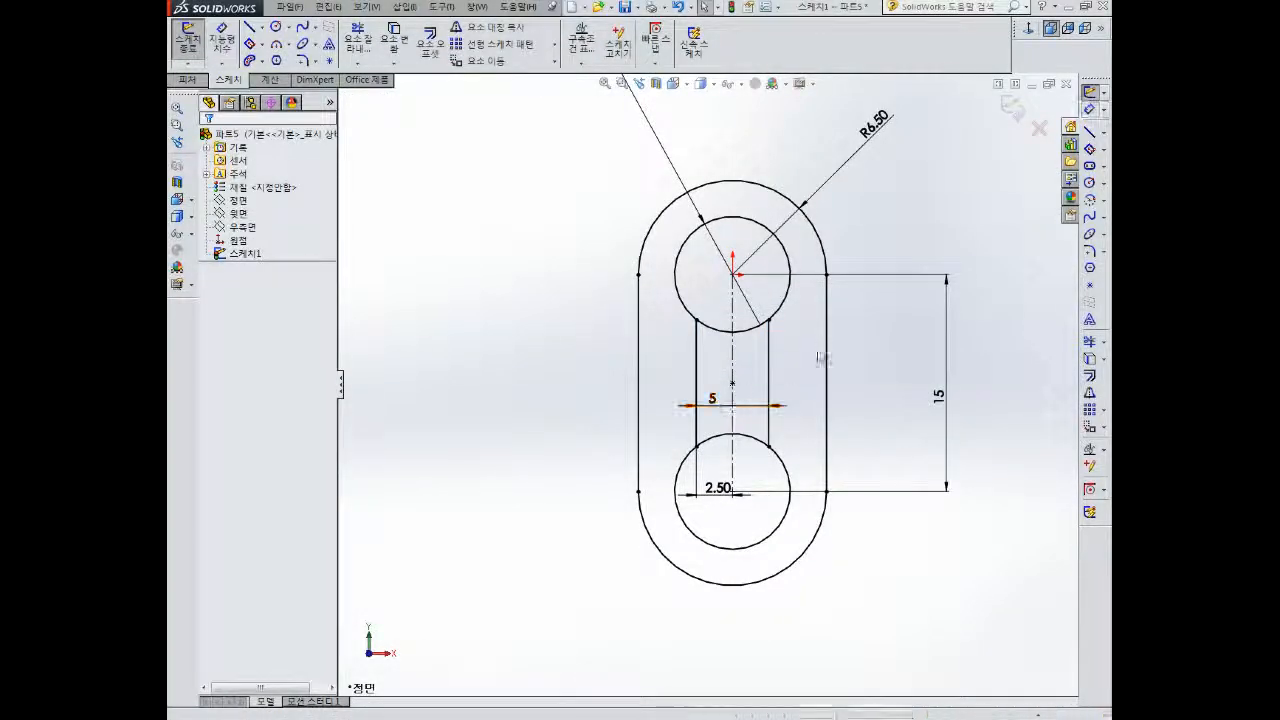
# - Trim away the circle arcs between the two vertical lines to leave one continuous dumbbell-shaped opening
pyautogui.click(1089, 341)
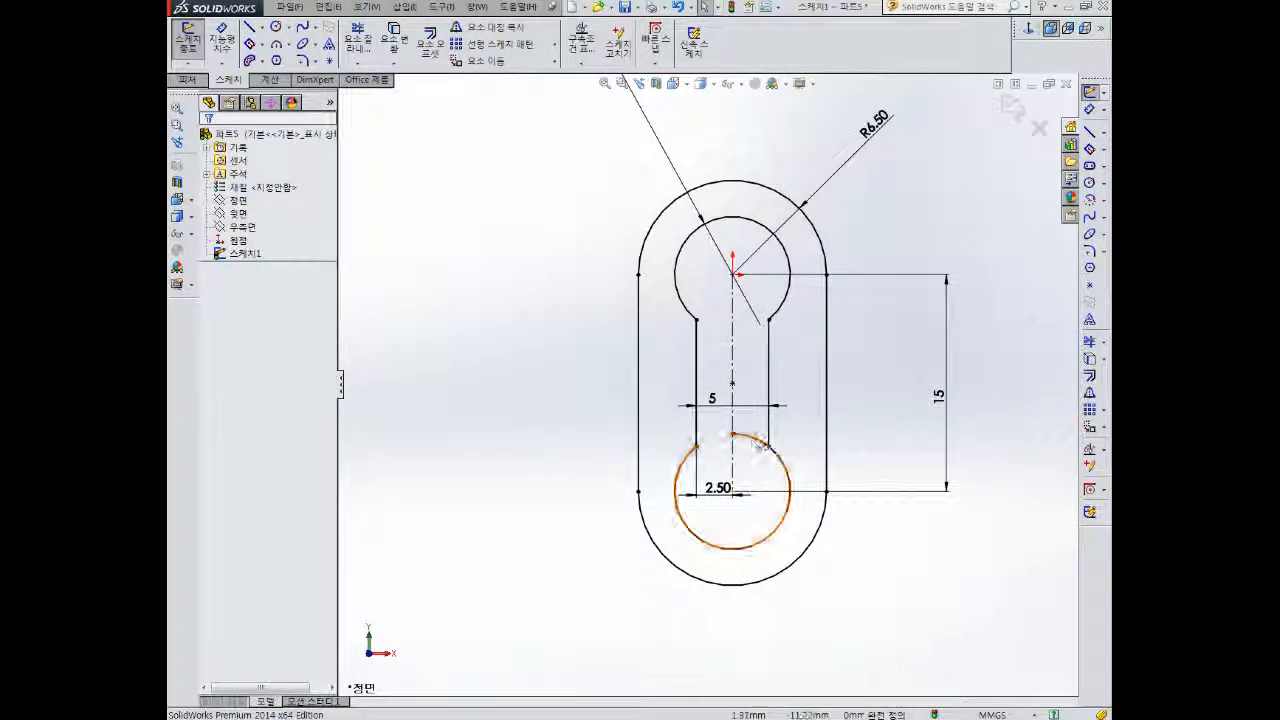
pyautogui.click(753, 442)
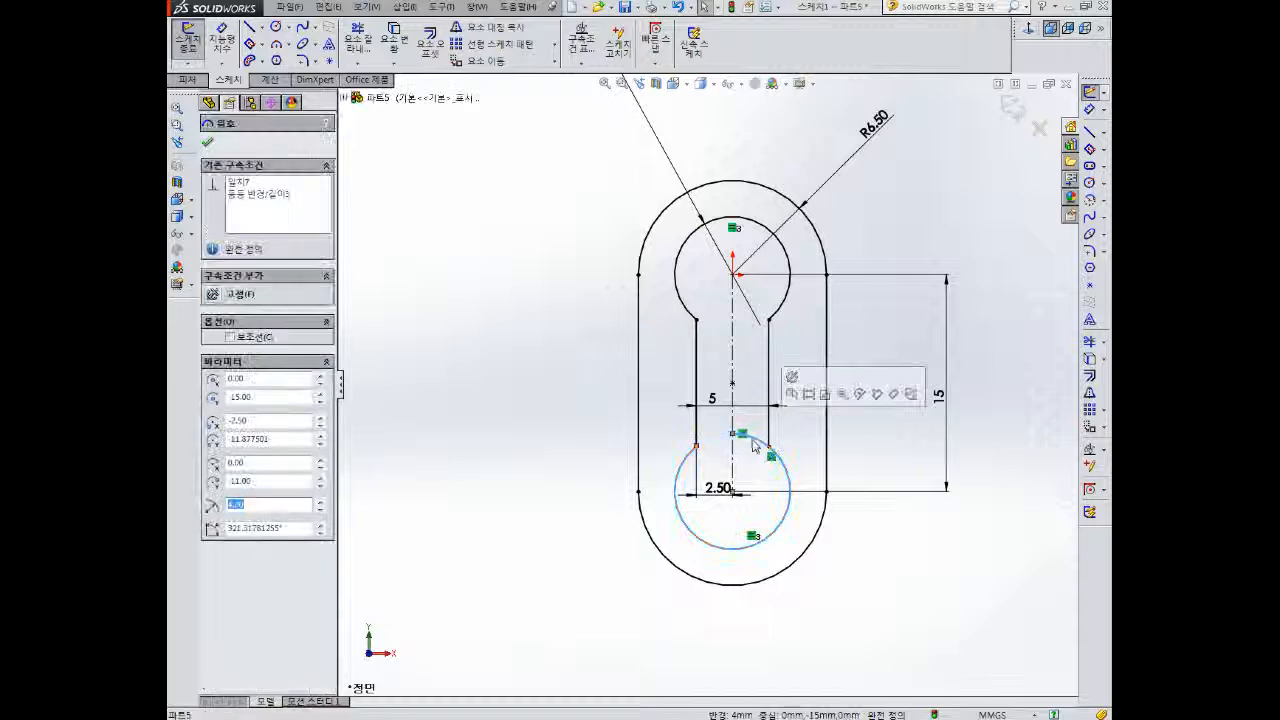
pyautogui.press('Escape')
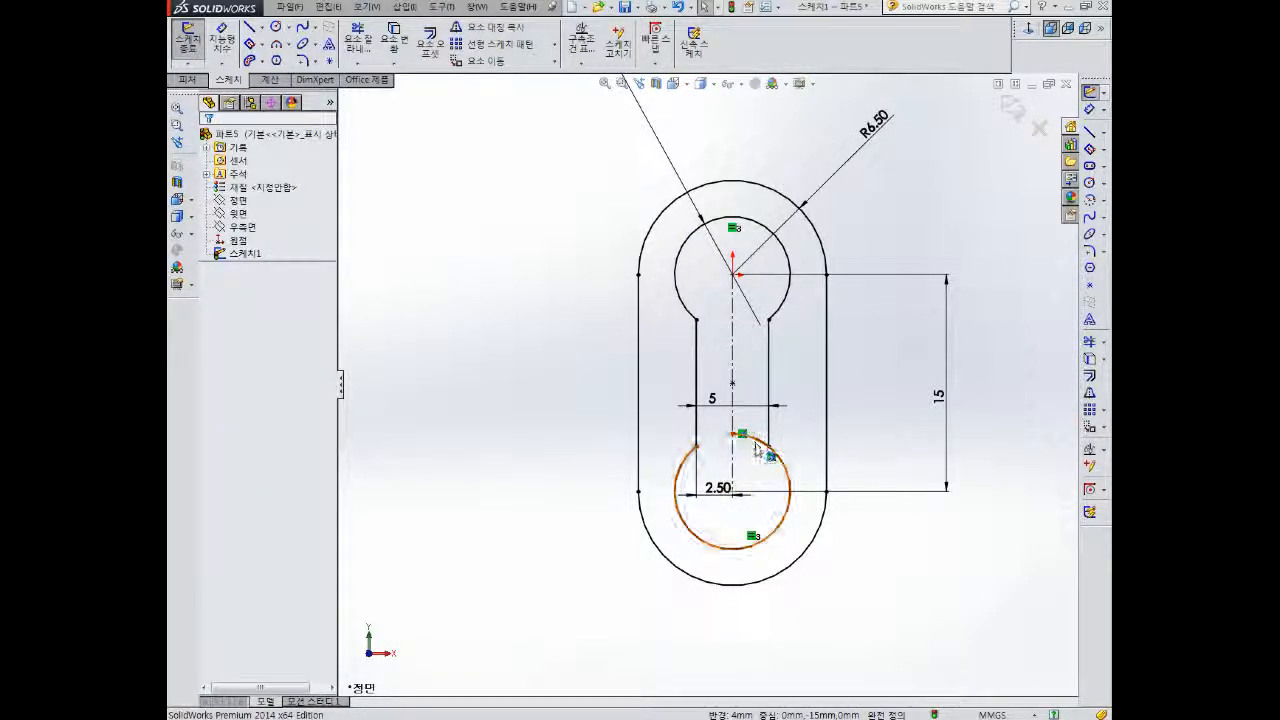
pyautogui.moveTo(796, 435); pyautogui.dragTo(797, 405, button='right')
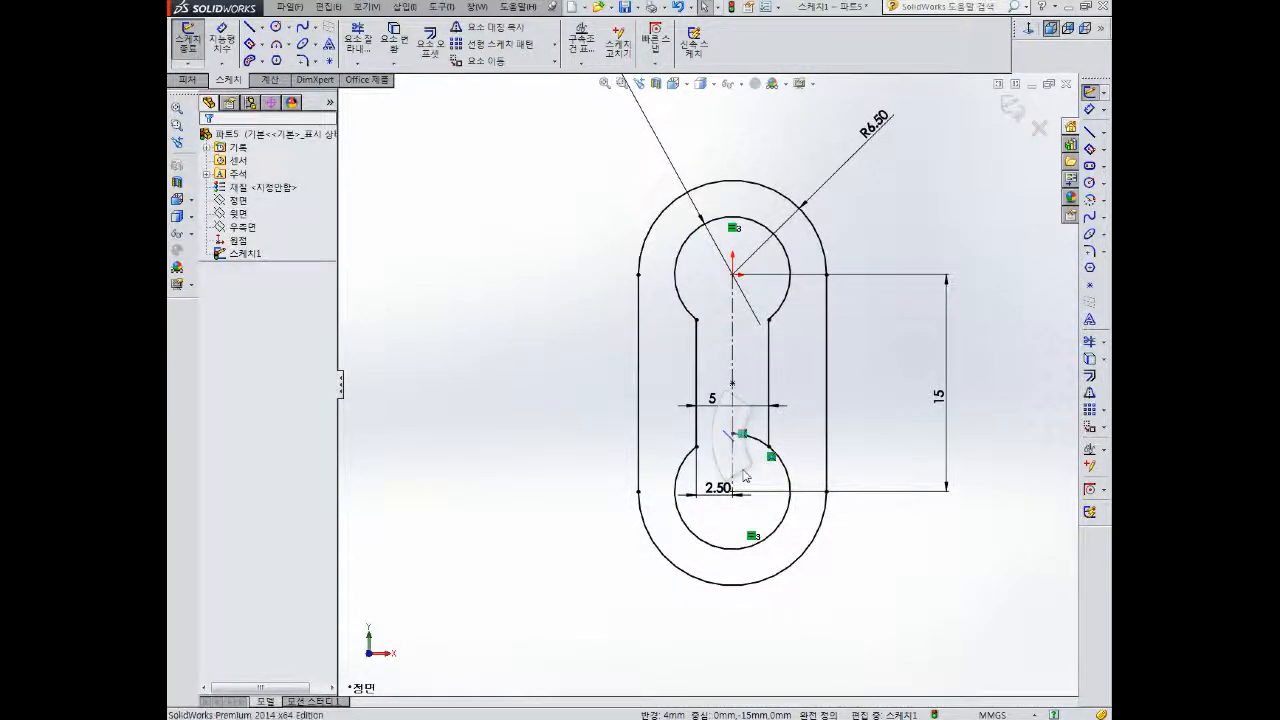
pyautogui.moveTo(771, 457); pyautogui.dragTo(812, 445, button='right')
pyautogui.press('Escape')
pyautogui.scroll(-4, 812, 442)
pyautogui.scroll(11, 811, 440)
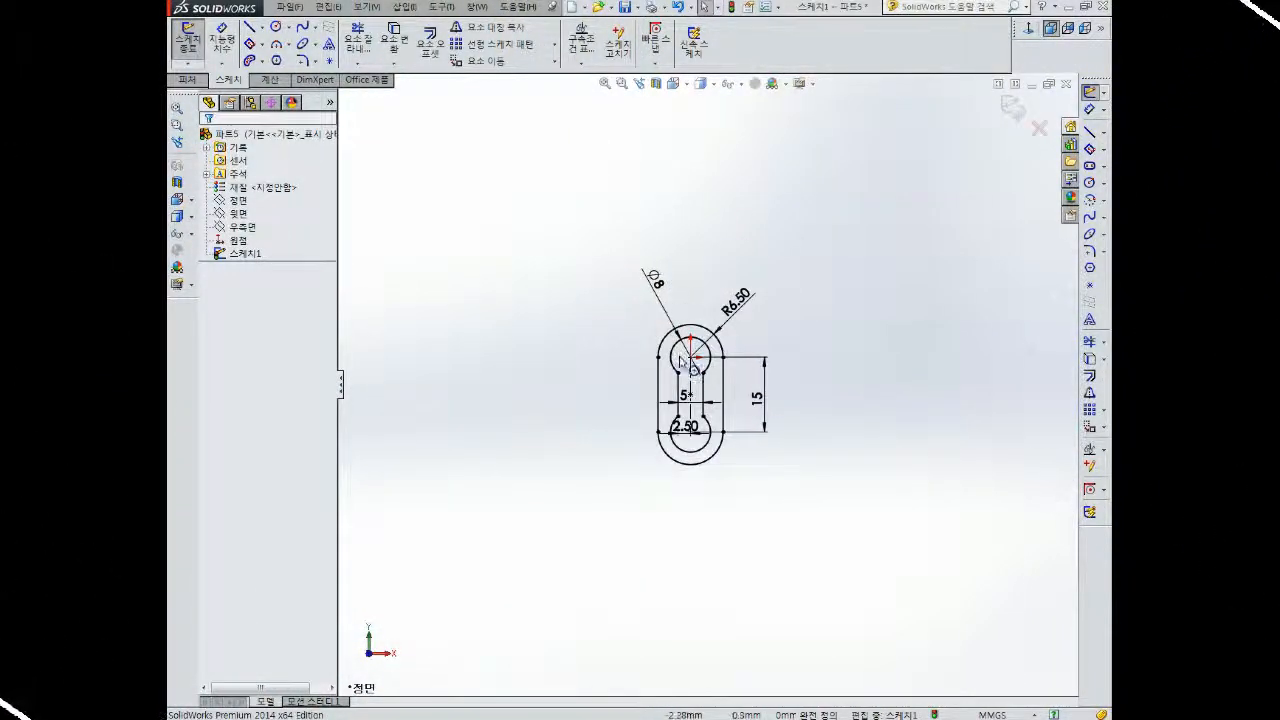
pyautogui.scroll(-2, 662, 272)
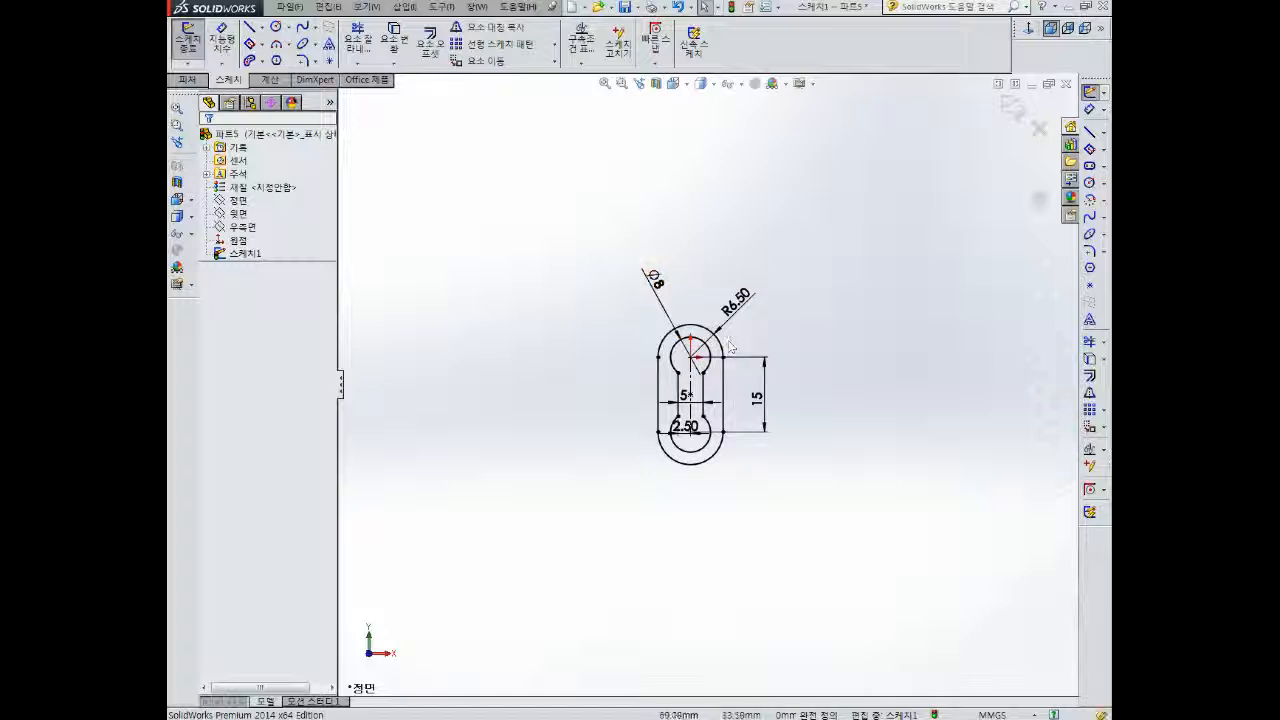
# - Draw two slanted lines rising from the origin, one to each side, and convert both to construction lines
pyautogui.click(1091, 134)
pyautogui.click(851, 122)
pyautogui.click(692, 358)
pyautogui.click(518, 141)
pyautogui.press('Escape')
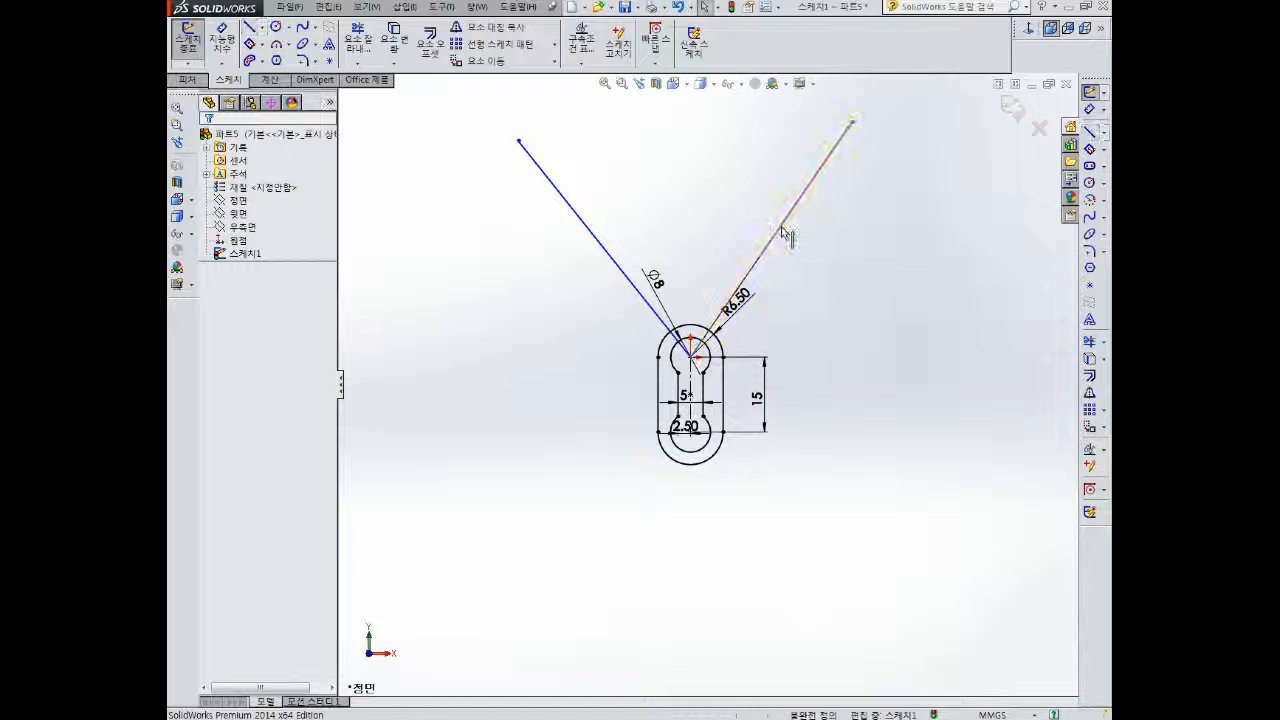
pyautogui.click(785, 233)
pyautogui.keyDown('ctrl'); pyautogui.click(595, 235); pyautogui.keyUp('ctrl')
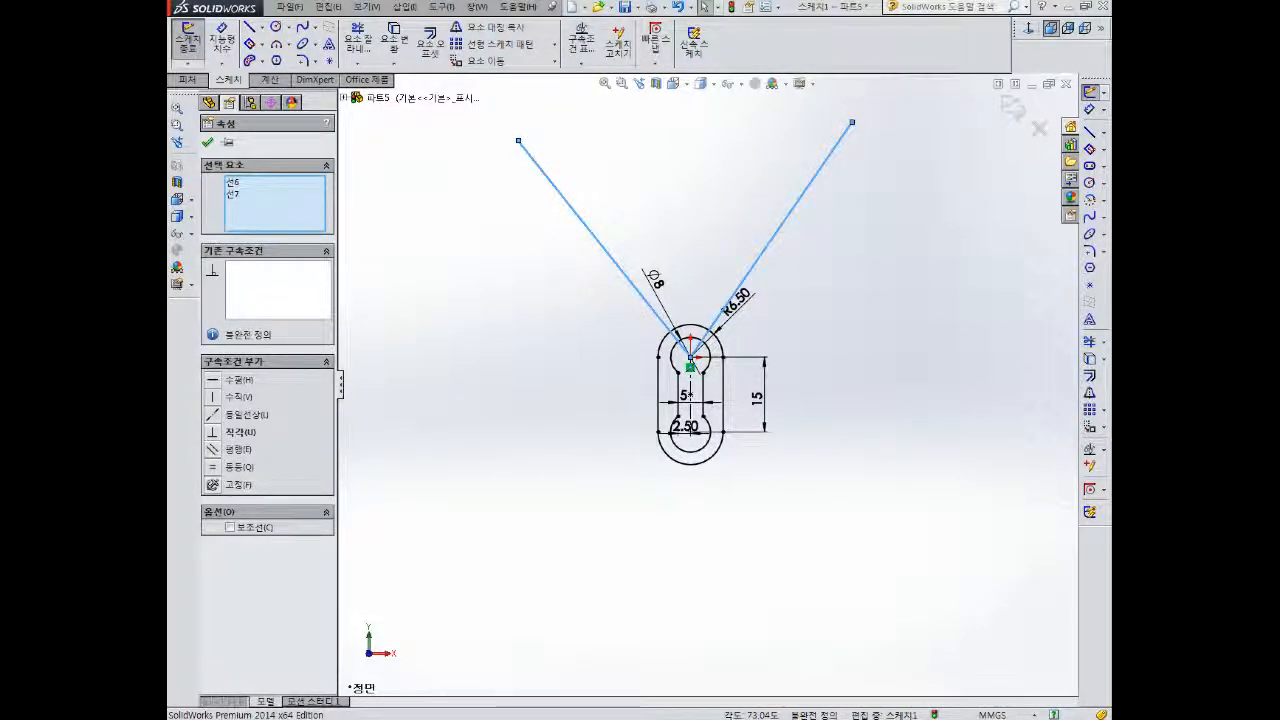
pyautogui.press('Escape')
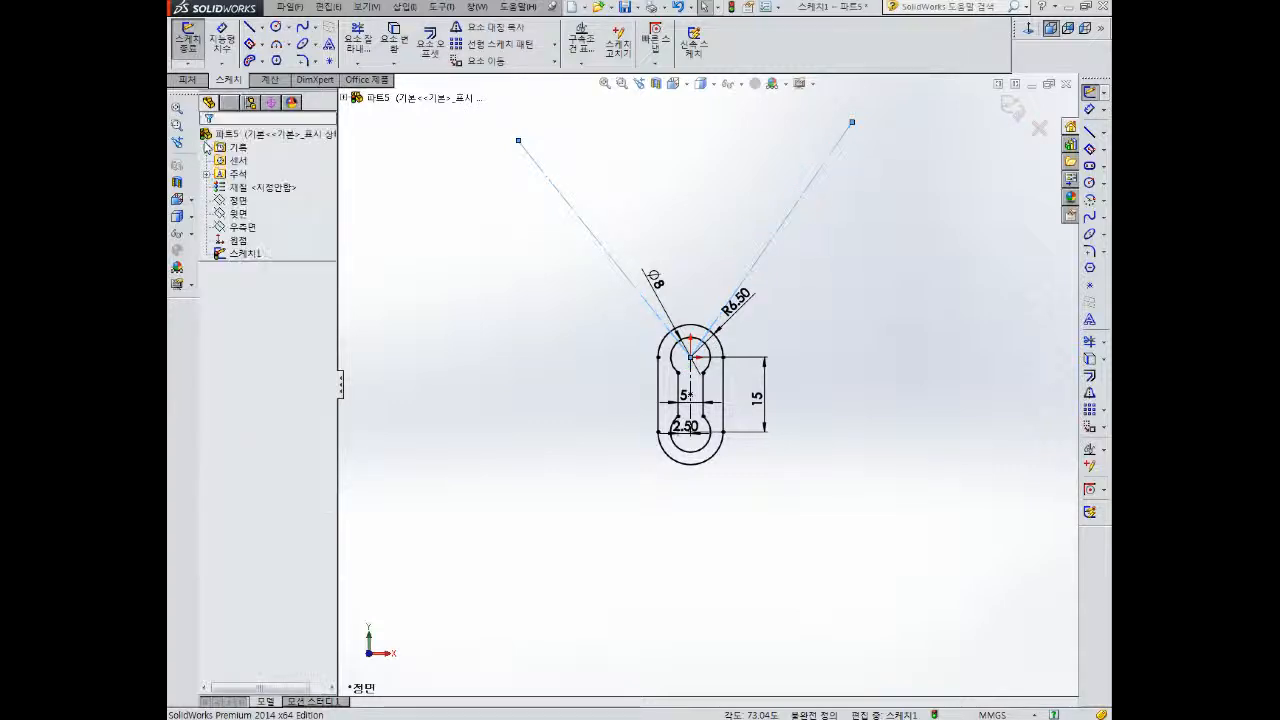
# - Draw a 3-point arc slot above the link, spanning between the free ends of the two construction lines
pyautogui.scroll(-3, 549, 309)
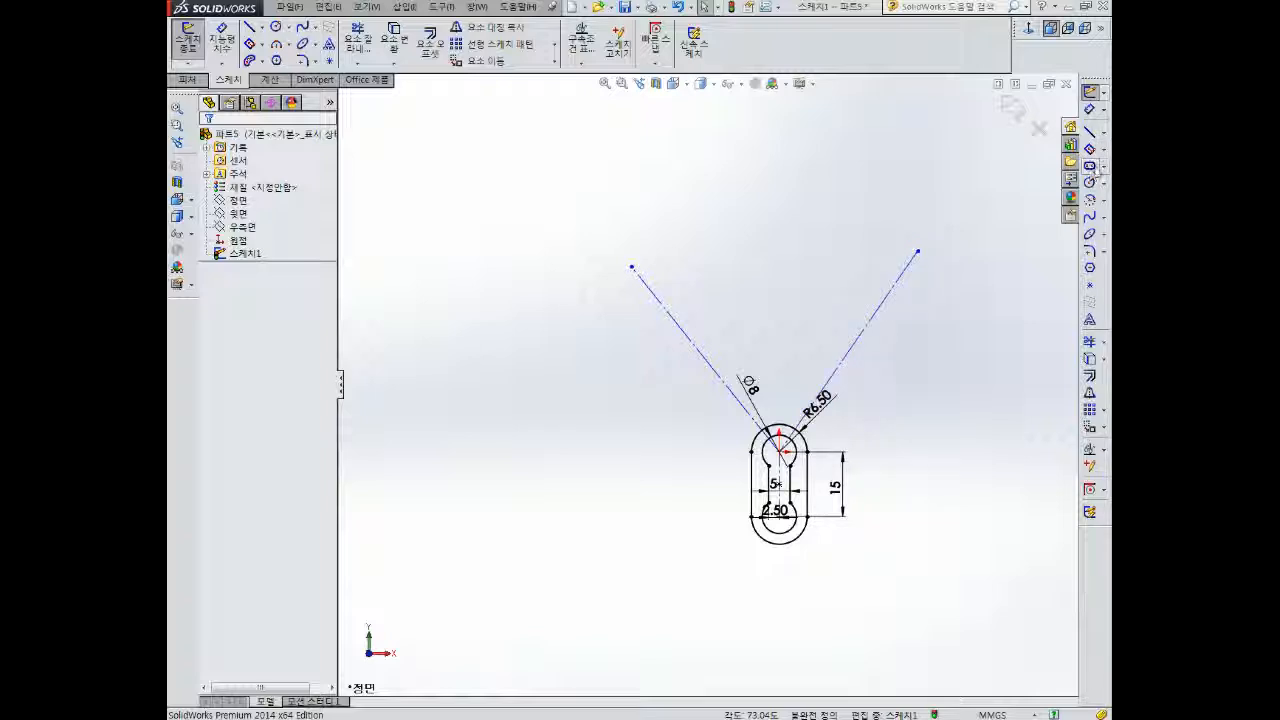
pyautogui.click(264, 62)
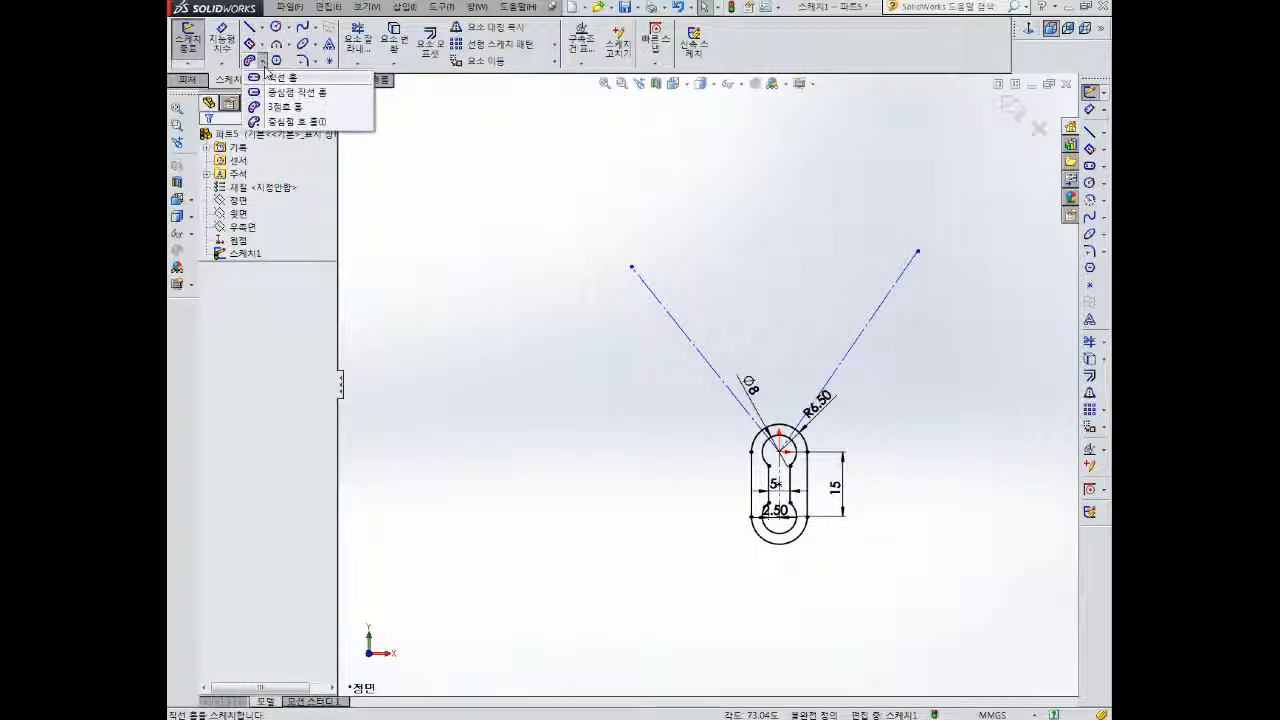
pyautogui.click(285, 112)
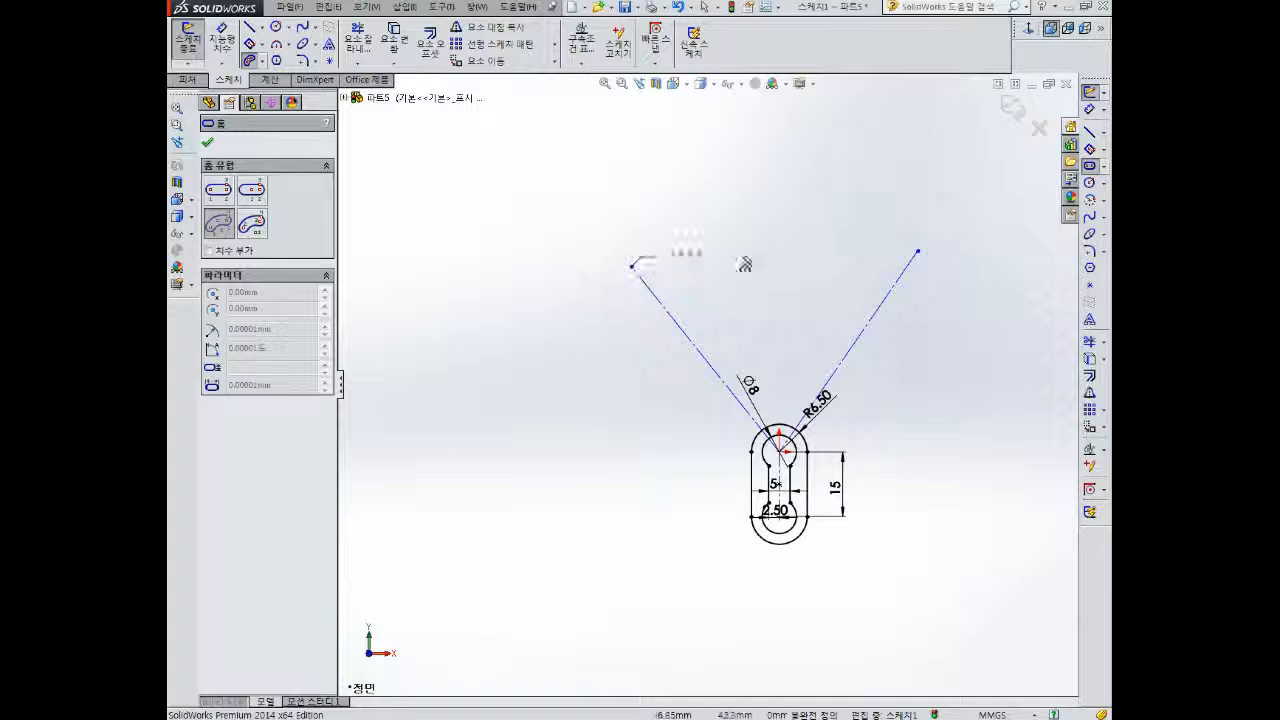
pyautogui.click(836, 238)
pyautogui.click(934, 284)
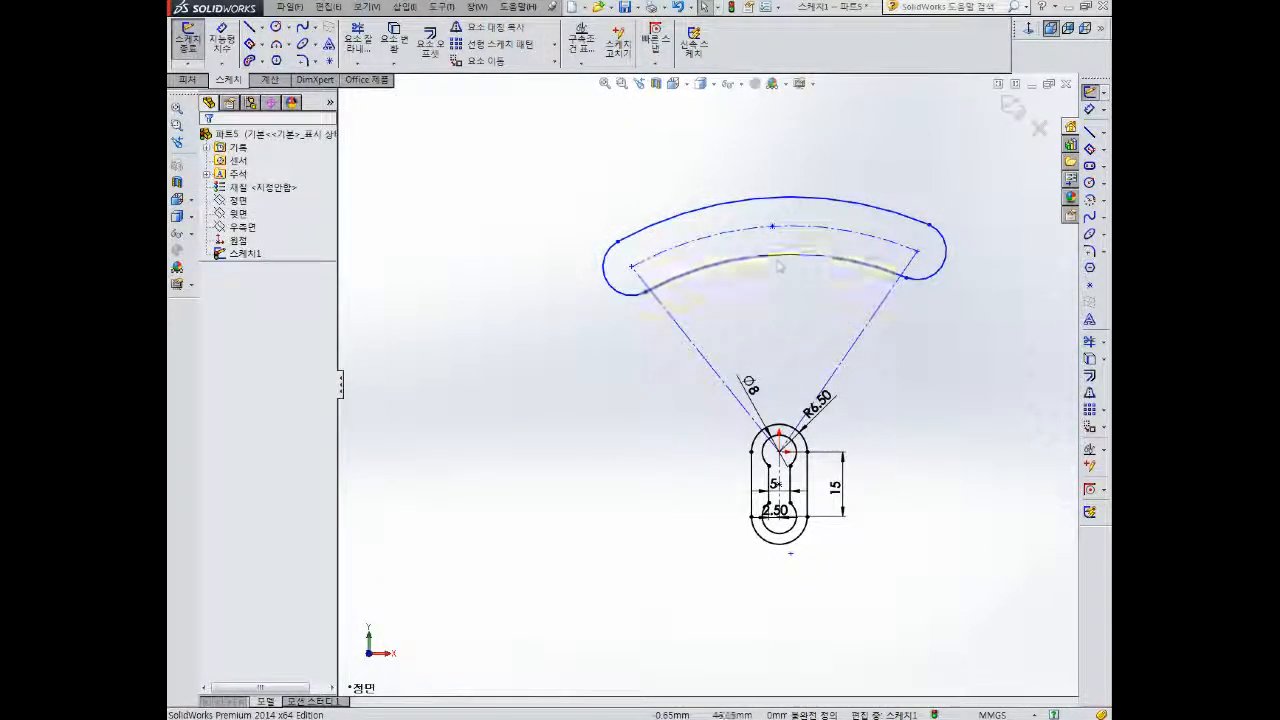
# - Dimension the curved slot's centre arc with a radius of 56 mm
pyautogui.click(817, 229)
pyautogui.click(826, 172)
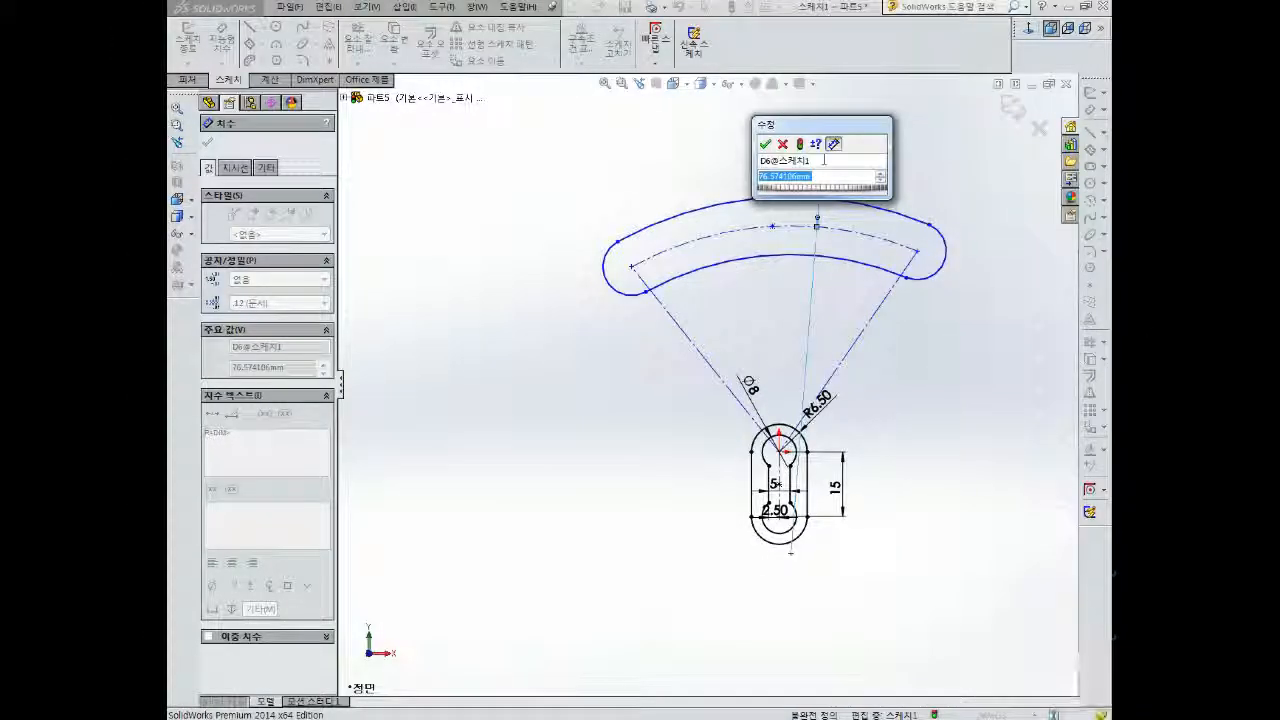
pyautogui.write('56')
pyautogui.press('Return')
pyautogui.press('Escape')
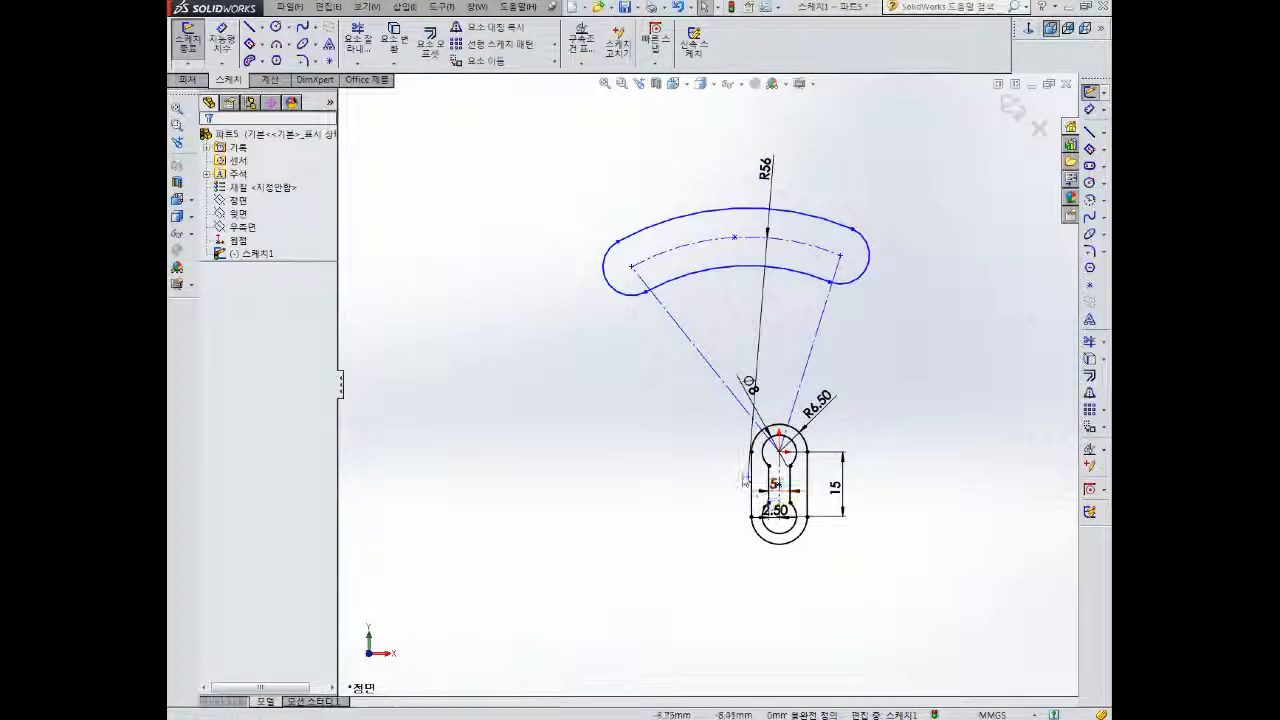
# - Make the curved slot's arc centre coincident with the origin
pyautogui.click(747, 479)
pyautogui.keyDown('ctrl'); pyautogui.click(779, 460); pyautogui.keyUp('ctrl')
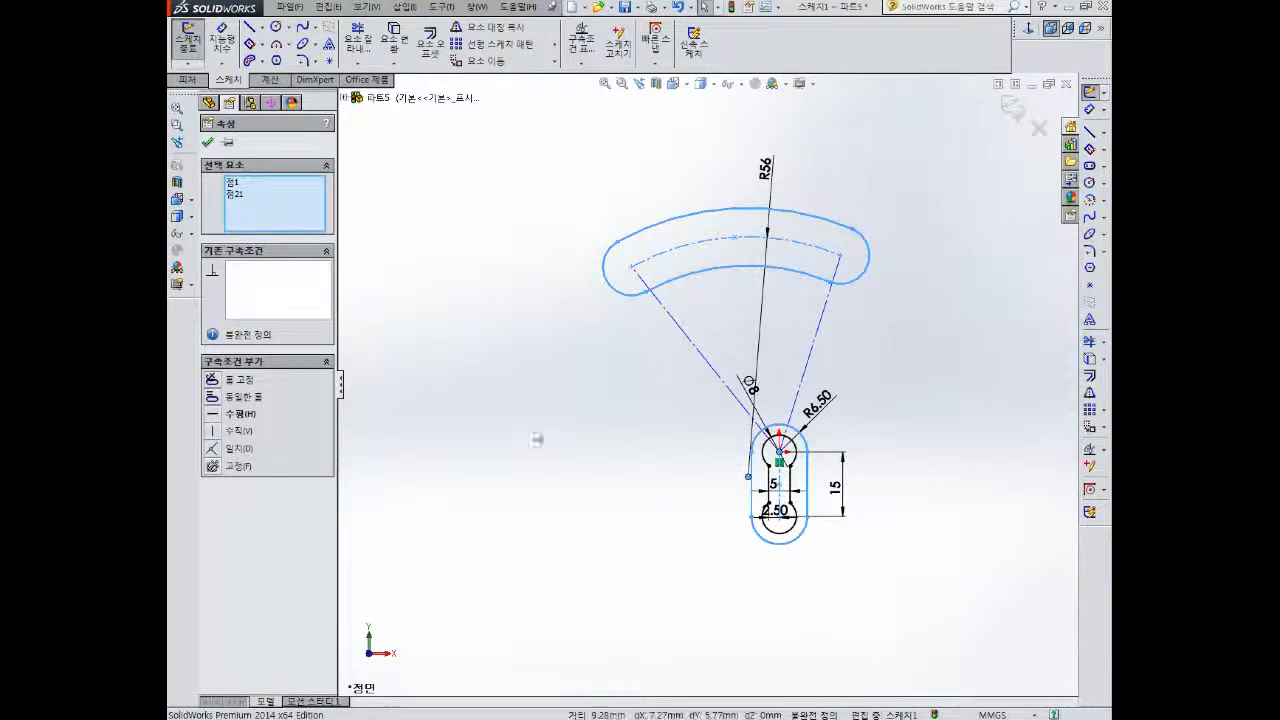
pyautogui.click(215, 457)
pyautogui.click(870, 350)
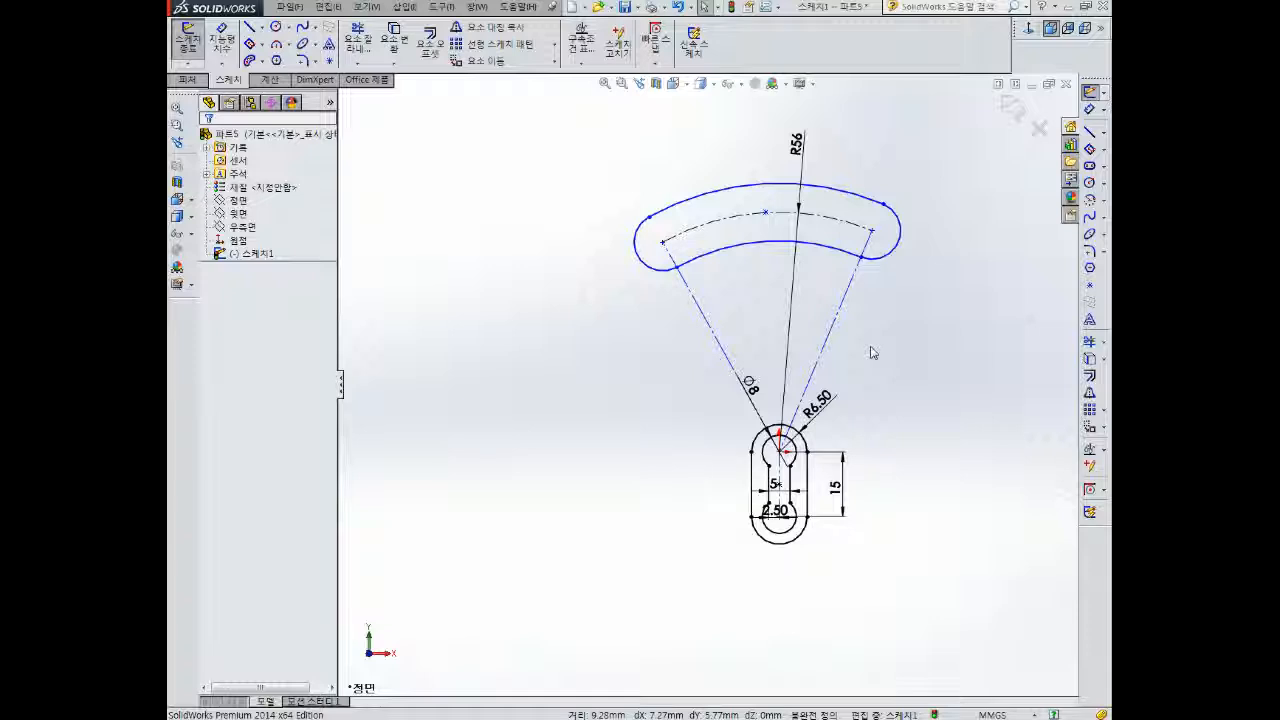
pyautogui.moveTo(870, 352); pyautogui.dragTo(893, 302, button='right')
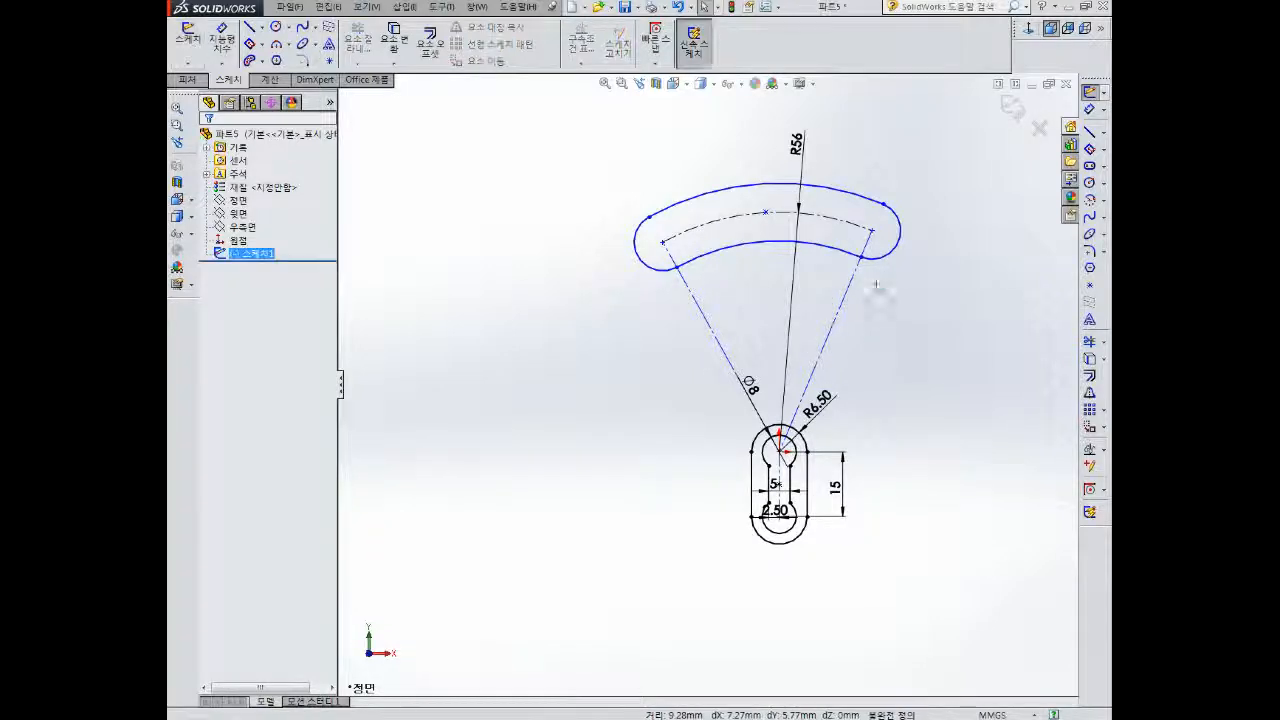
pyautogui.rightClick(872, 378)
pyautogui.click(605, 343)
pyautogui.rightClick(251, 260)
pyautogui.click(263, 216)
# - Dimension the angle between the right-hand construction line and the link's vertical centreline as 30°
pyautogui.moveTo(492, 383); pyautogui.dragTo(497, 335, button='right')
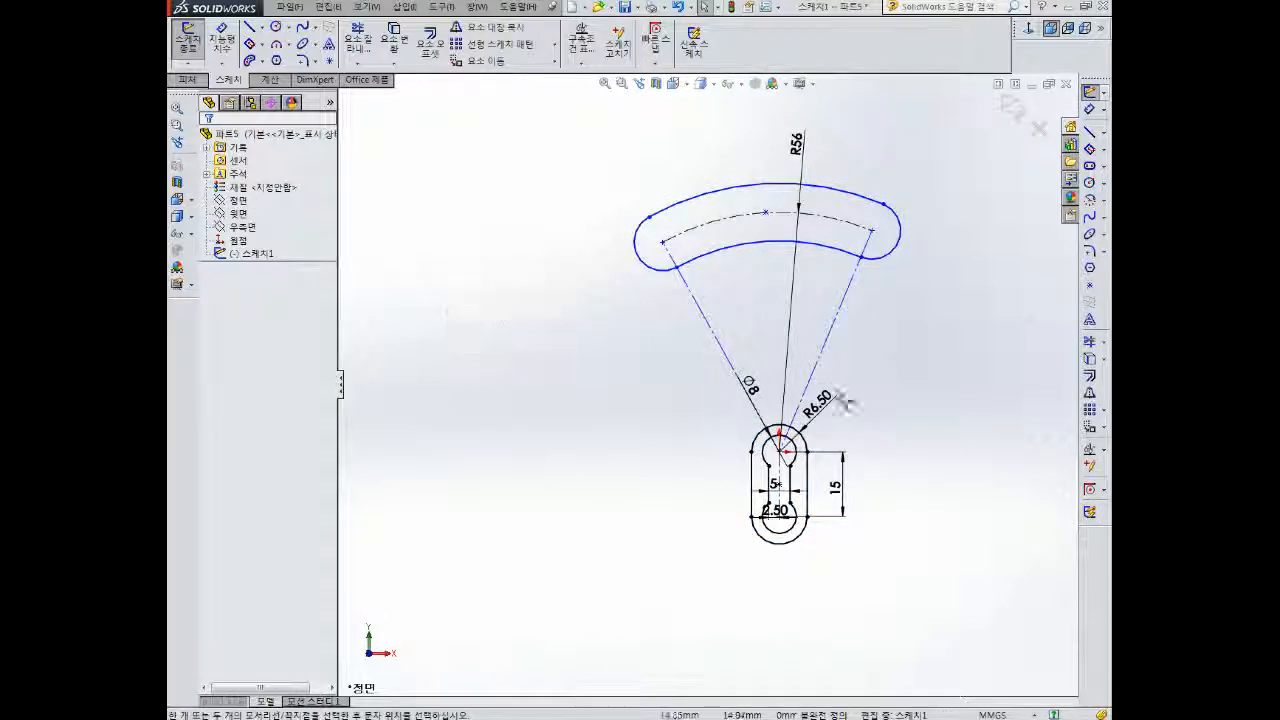
pyautogui.click(817, 364)
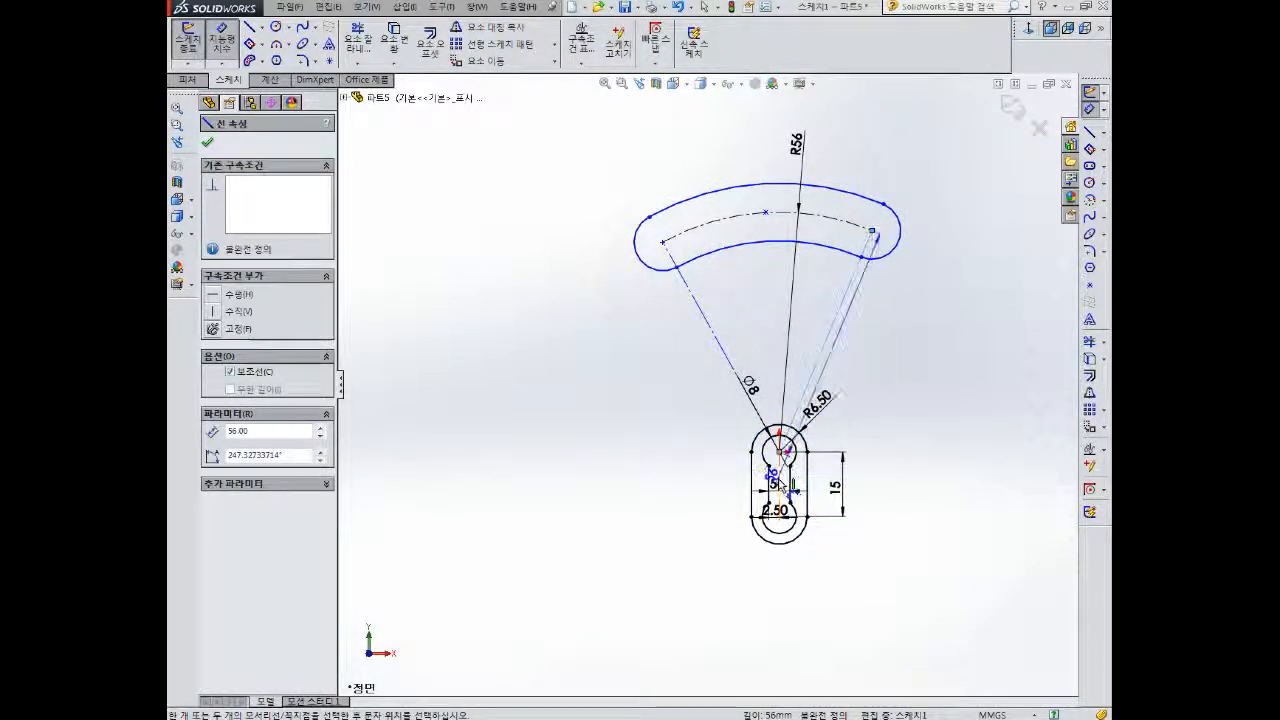
pyautogui.click(781, 485)
pyautogui.click(803, 302)
pyautogui.write('30')
pyautogui.press('Return')
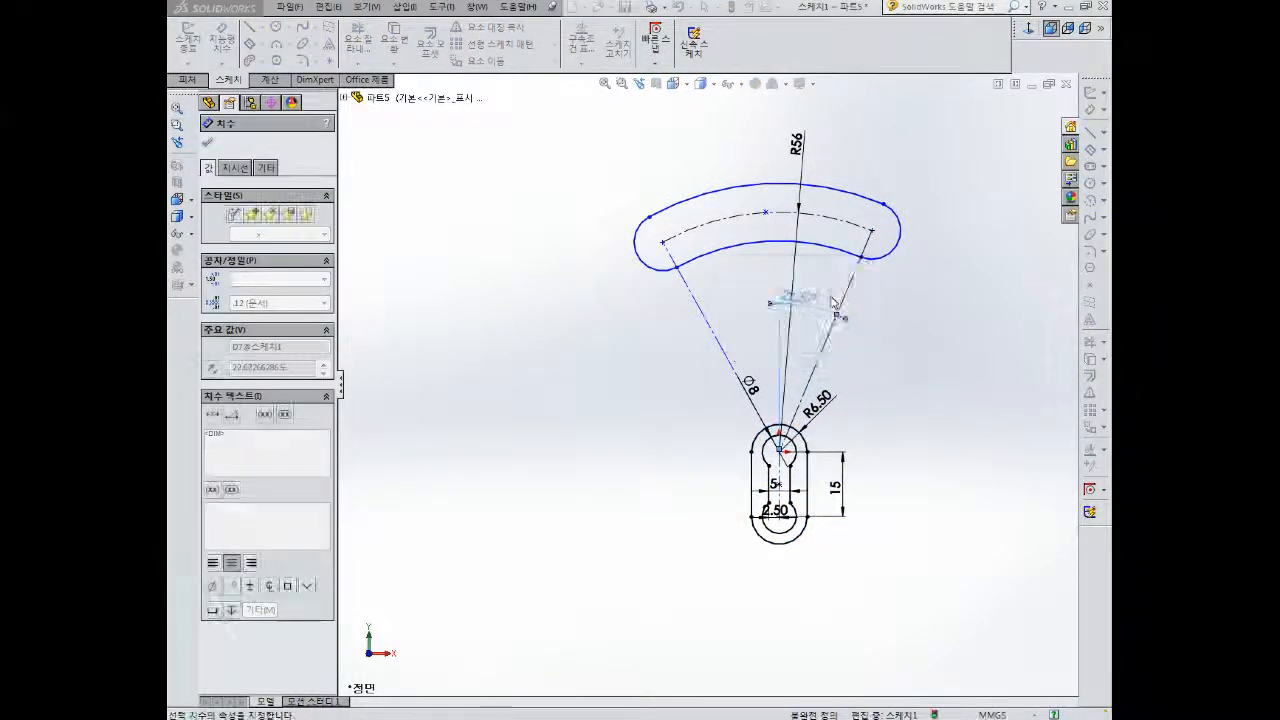
# - Dimension the angle between the left-hand construction line and the link's vertical centreline as 49°
pyautogui.click(782, 474)
pyautogui.click(721, 347)
pyautogui.click(731, 291)
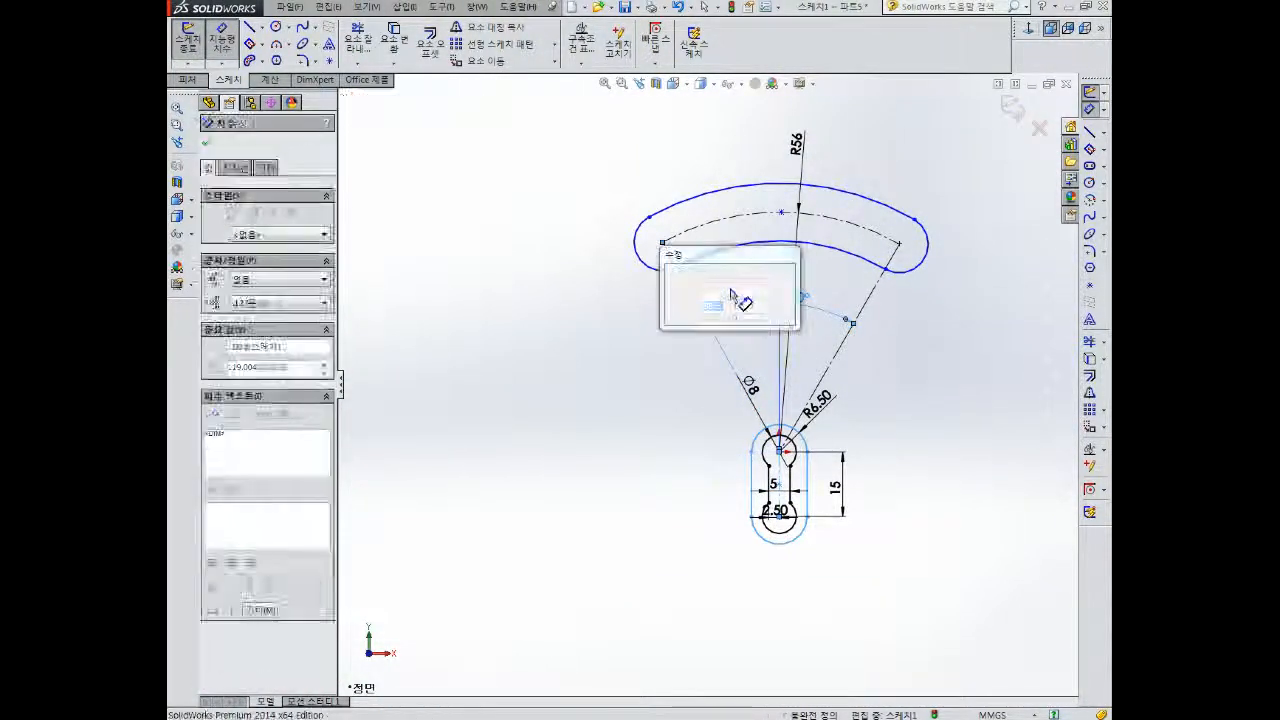
pyautogui.write('49')
pyautogui.press('Return')
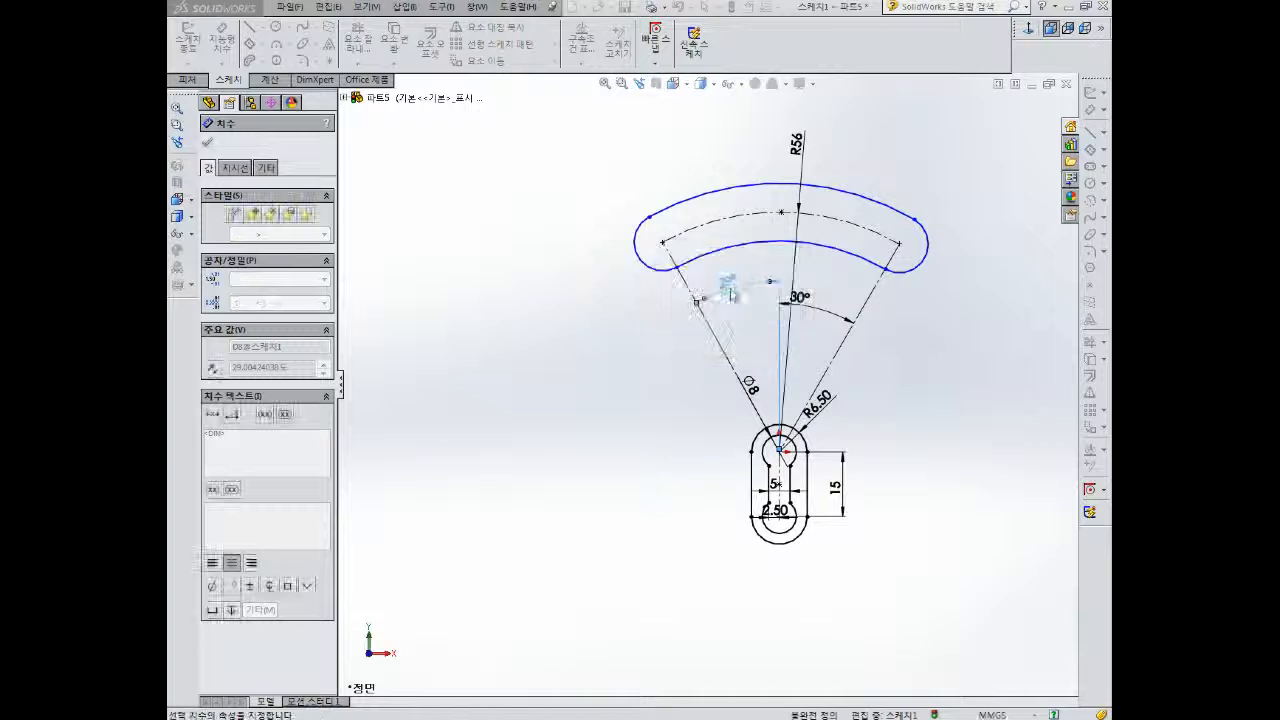
# - Dimension the curved slot's right end arc with a radius of 7 mm
pyautogui.click(930, 240)
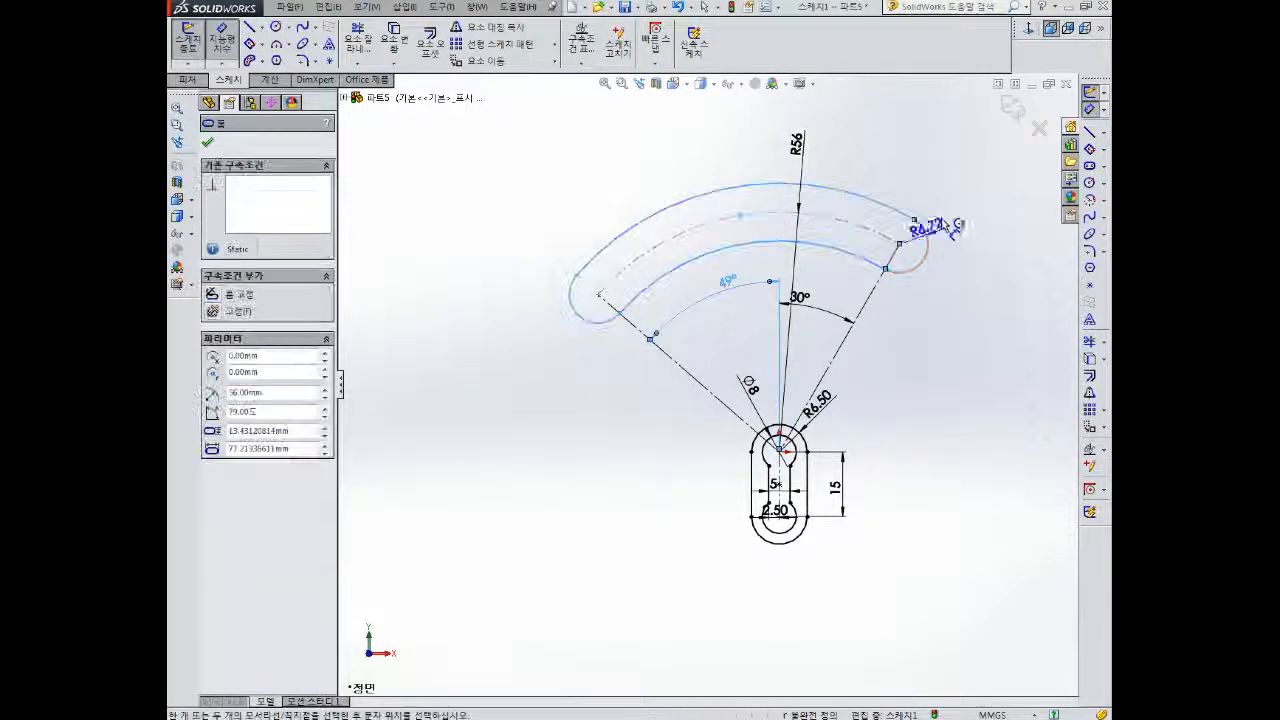
pyautogui.click(915, 218)
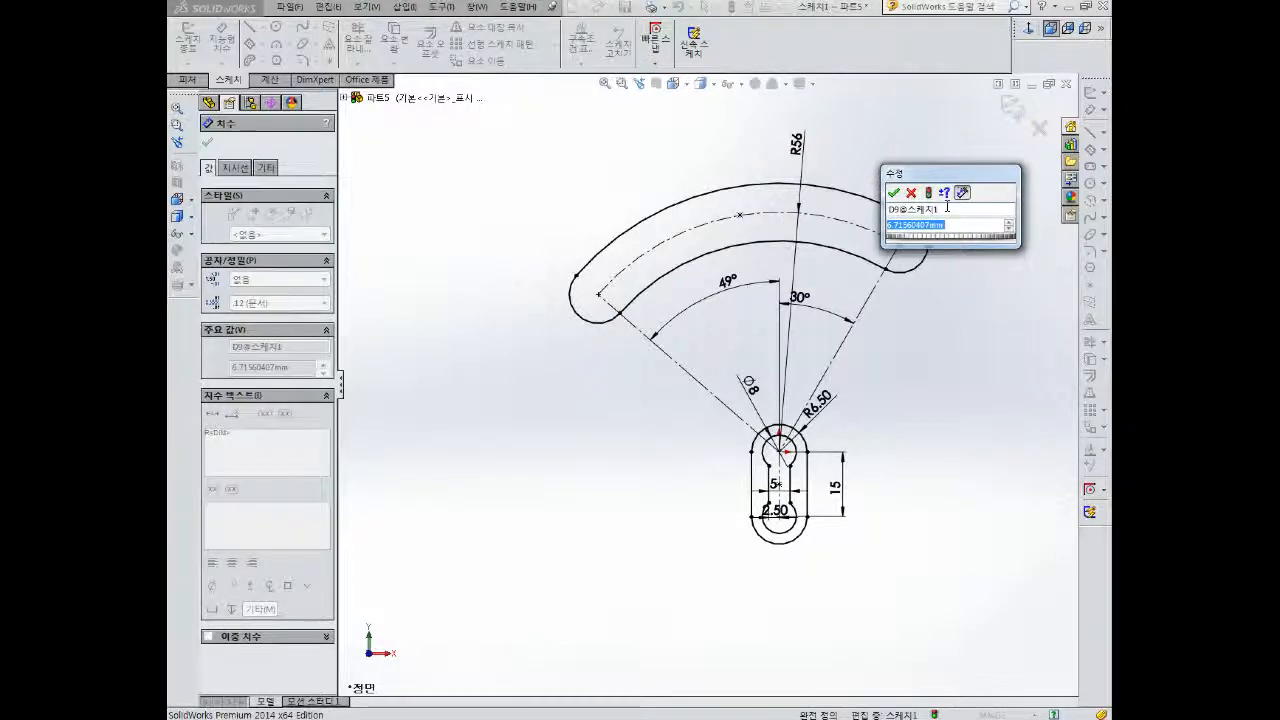
pyautogui.write('7')
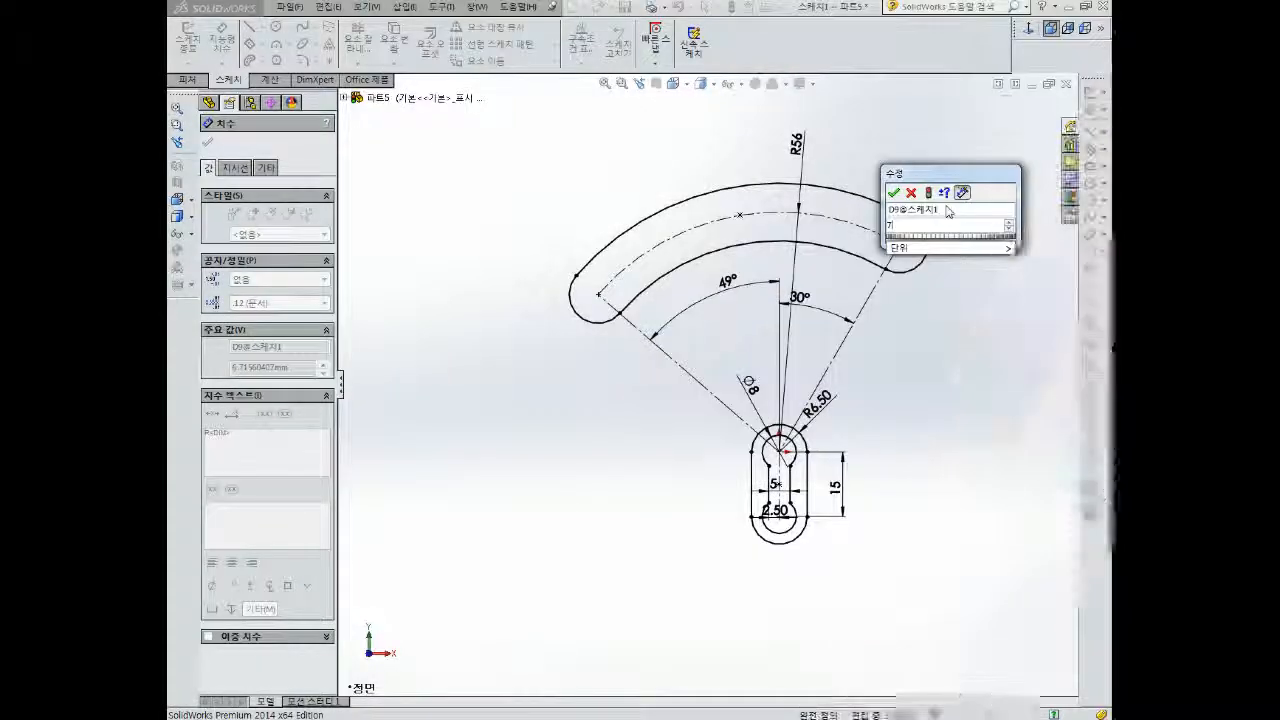
pyautogui.press('Return')
pyautogui.click(951, 320)
pyautogui.press('Escape')
# - Draw a 90° three-point arc of about 46 mm radius from below the curved slot's left end down beside the link
pyautogui.scroll(-2, 859, 290)
pyautogui.scroll(2, 855, 287)
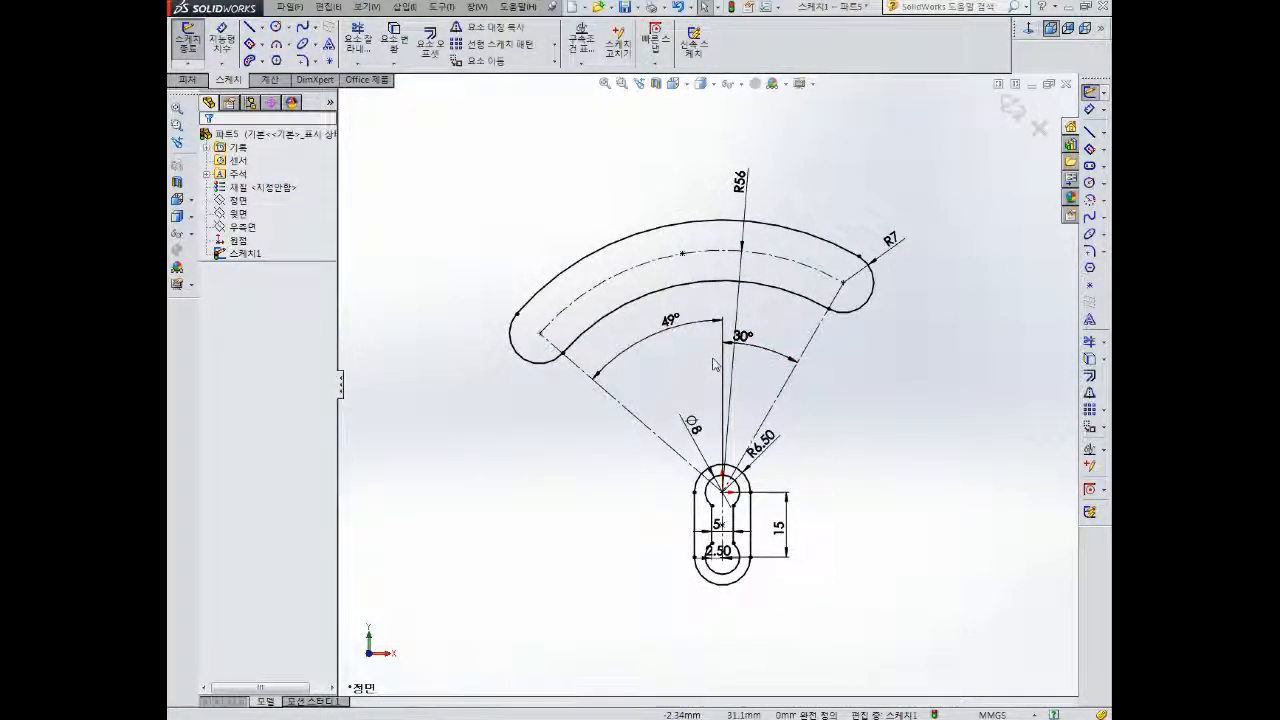
pyautogui.click(289, 46)
pyautogui.click(298, 89)
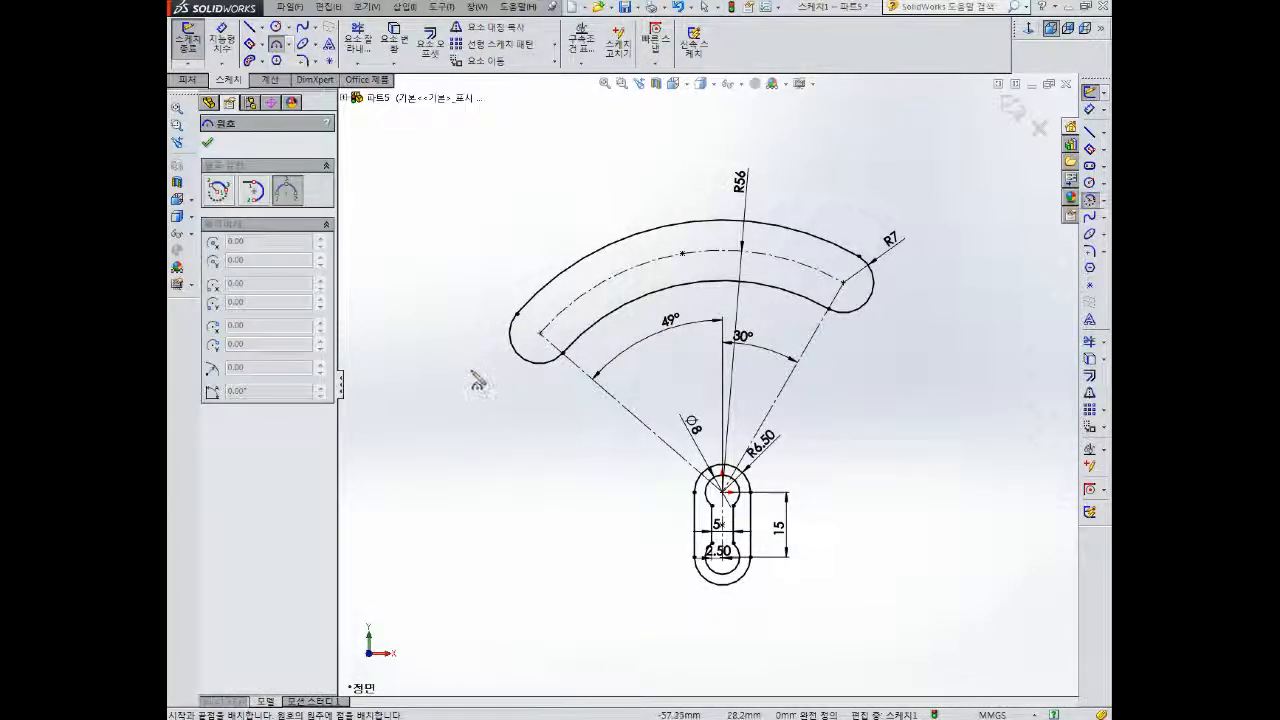
pyautogui.click(652, 585)
pyautogui.click(638, 497)
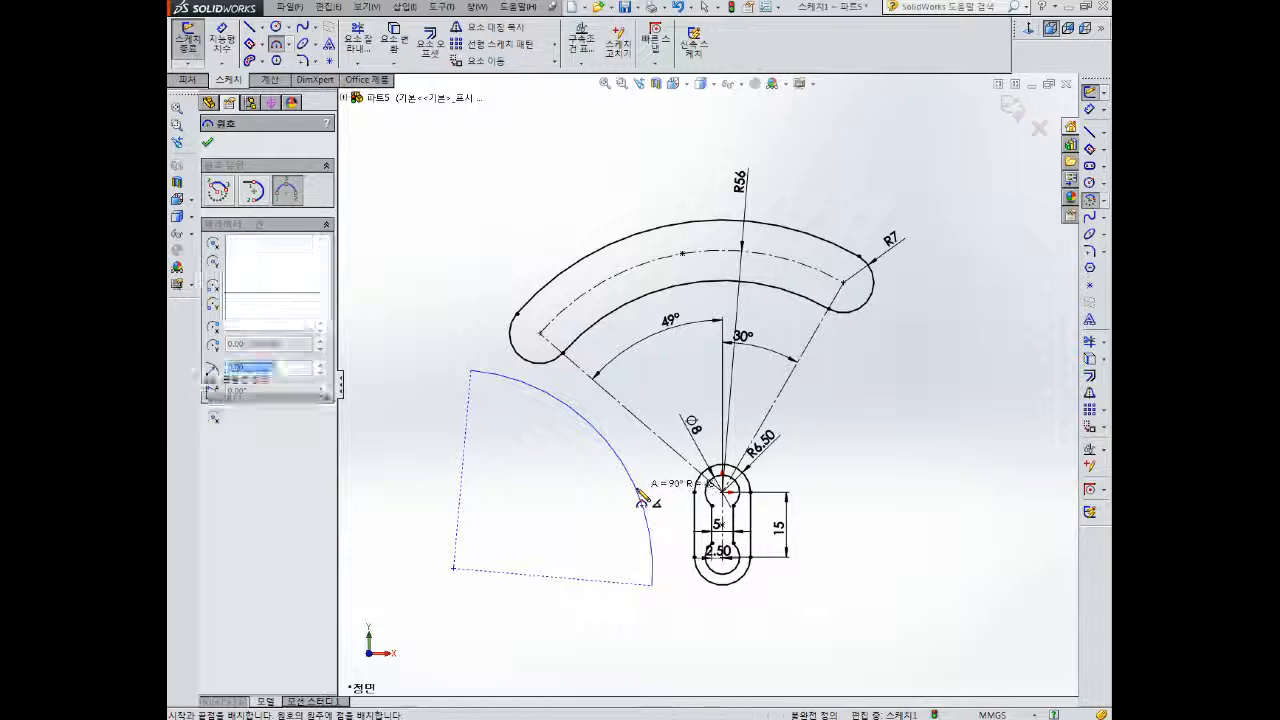
pyautogui.press('Escape')
# - Make the new arc tangent to the rounded left end of the curved slot
pyautogui.keyDown('ctrl'); pyautogui.click(526, 359); pyautogui.keyUp('ctrl')
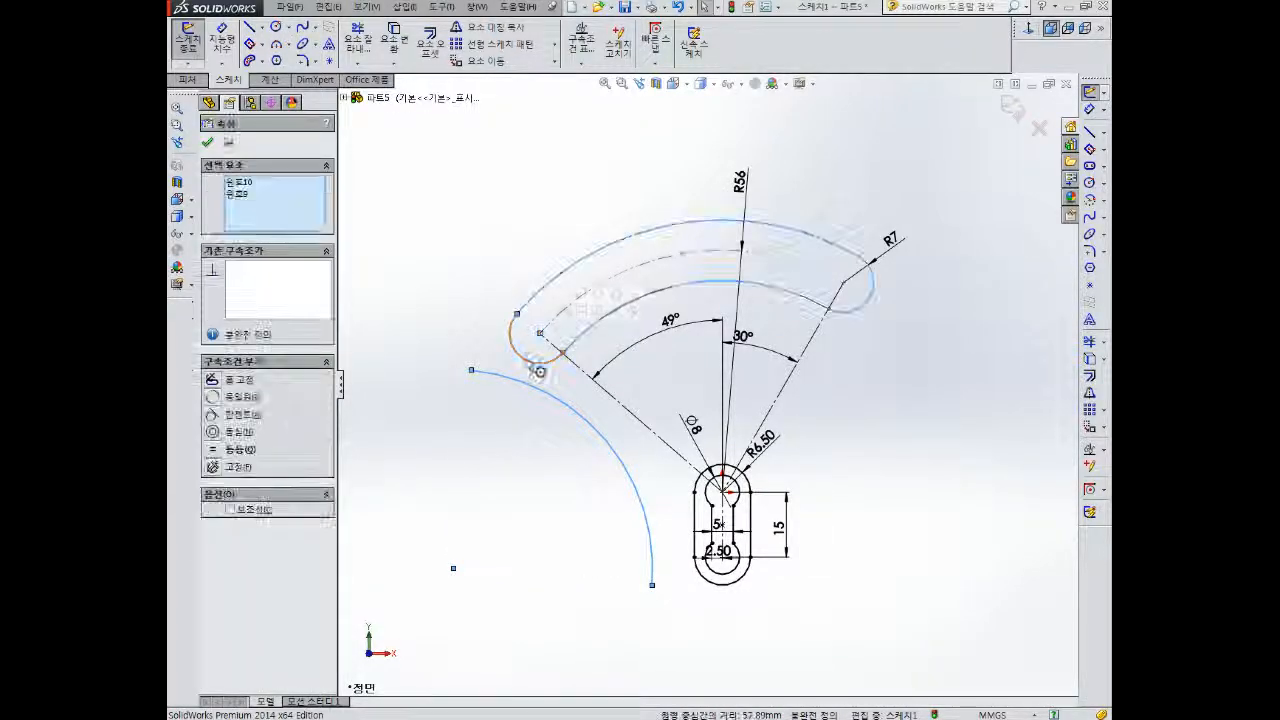
pyautogui.click(216, 416)
pyautogui.press('Escape')
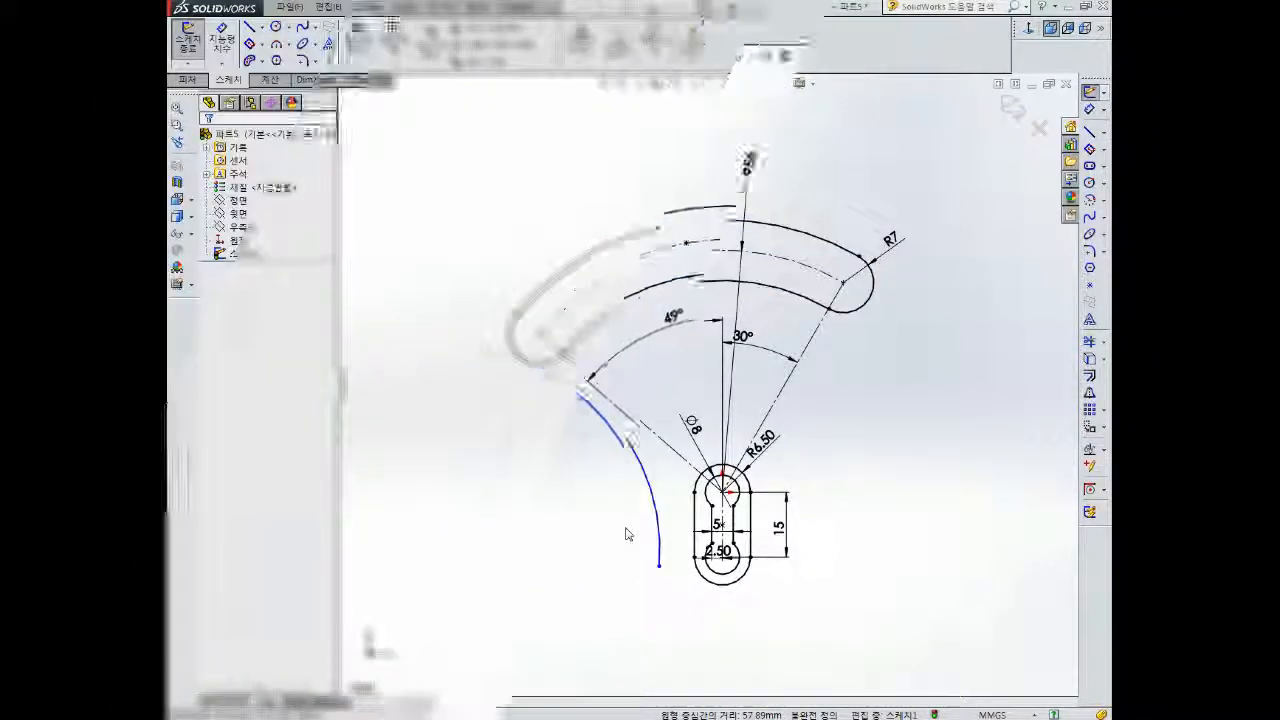
# - Turn on the display of sketch relations in the view
pyautogui.click(656, 517)
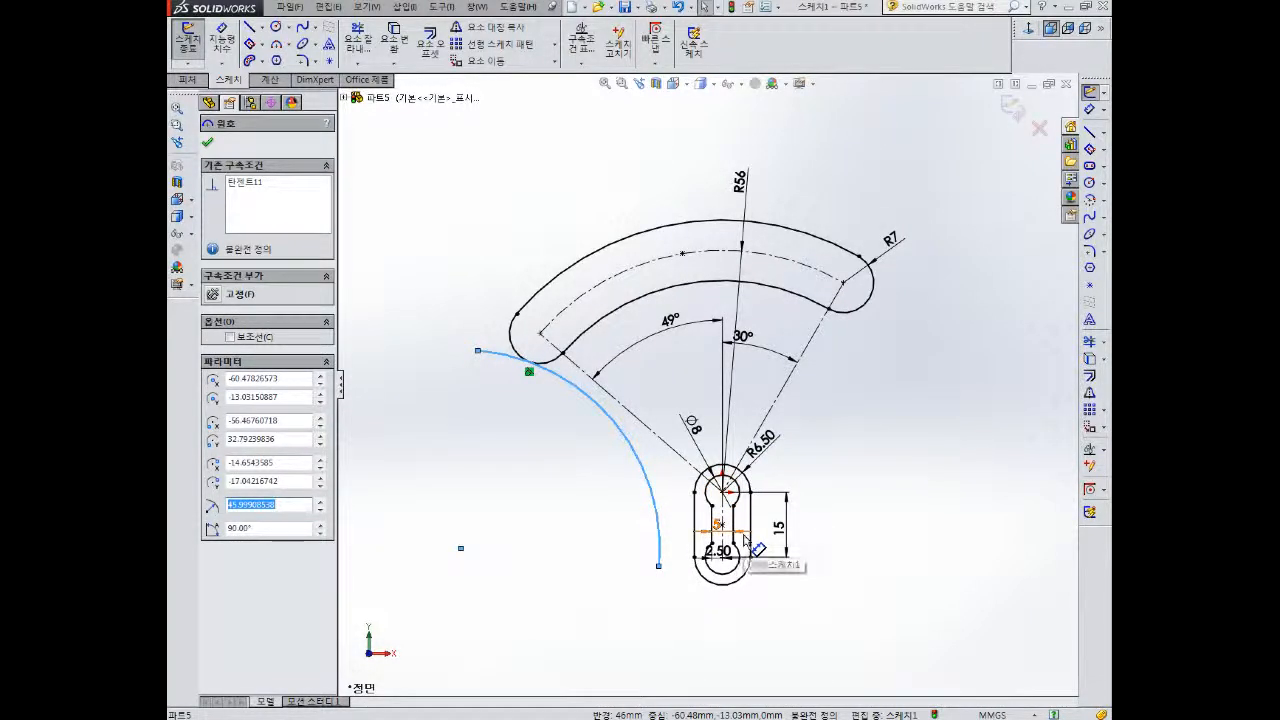
pyautogui.scroll(-3, 744, 540)
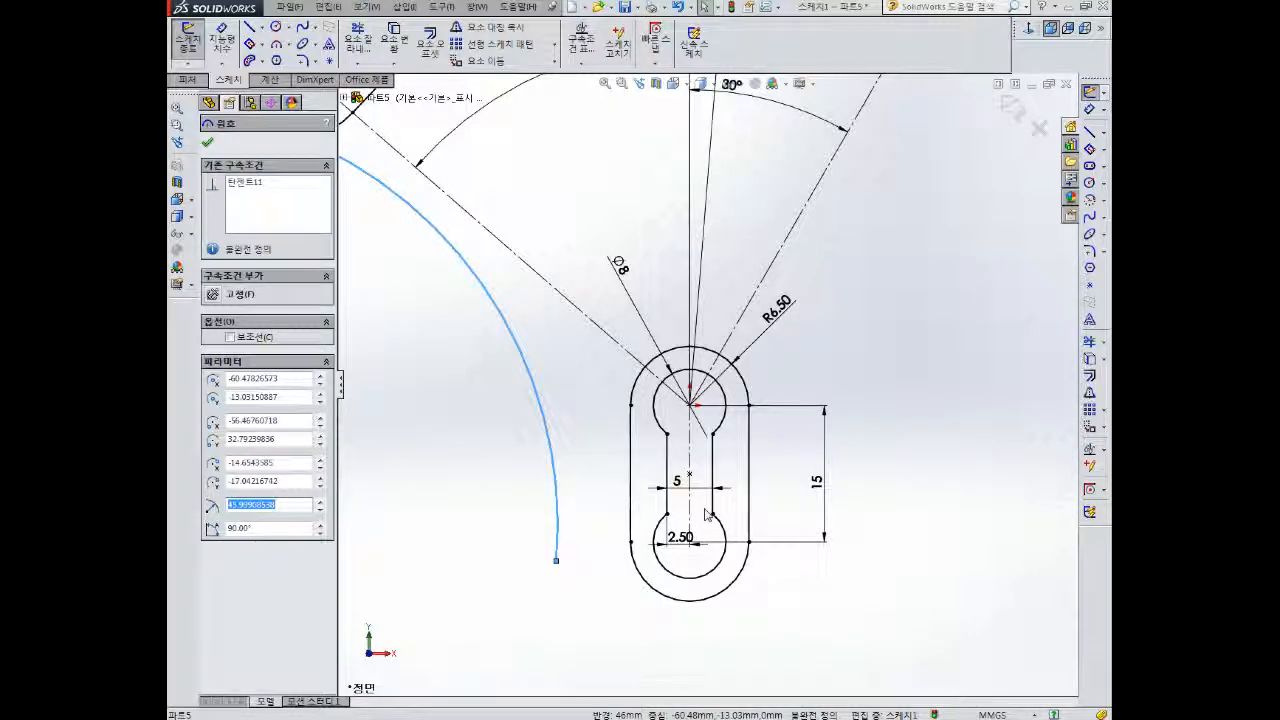
pyautogui.press('Escape')
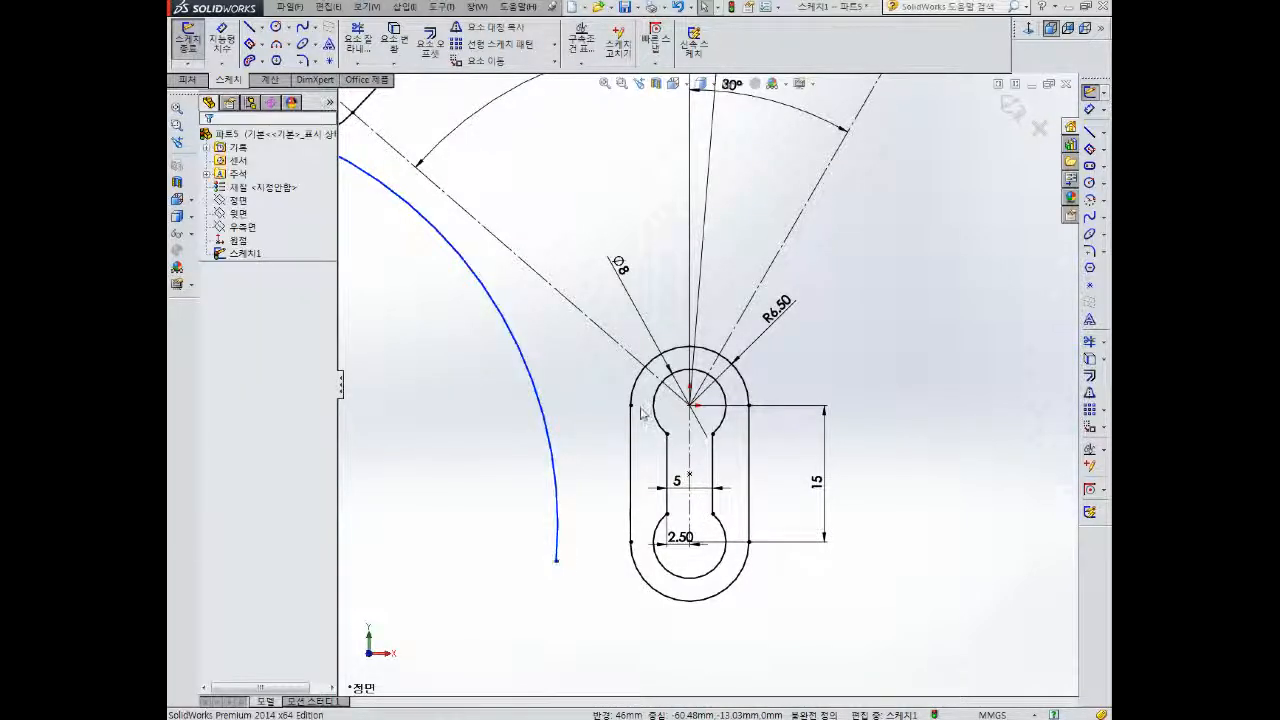
pyautogui.click(1106, 345)
pyautogui.click(1030, 343)
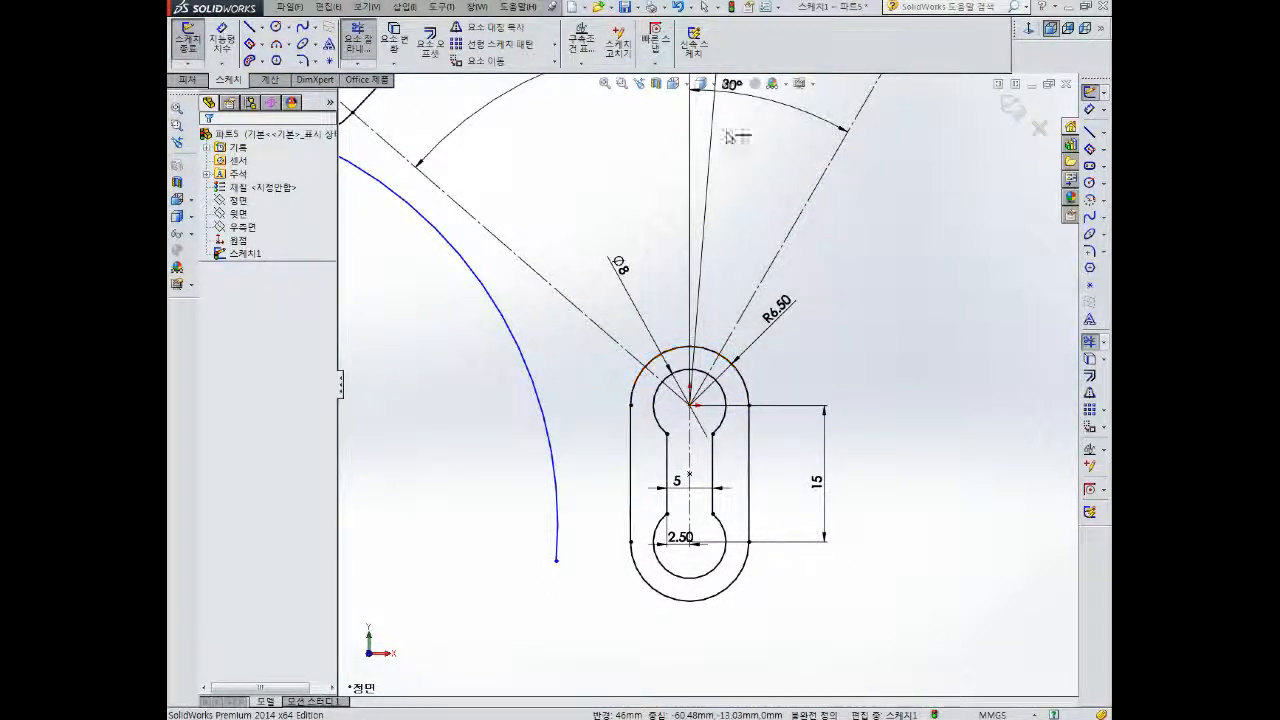
pyautogui.click(742, 88)
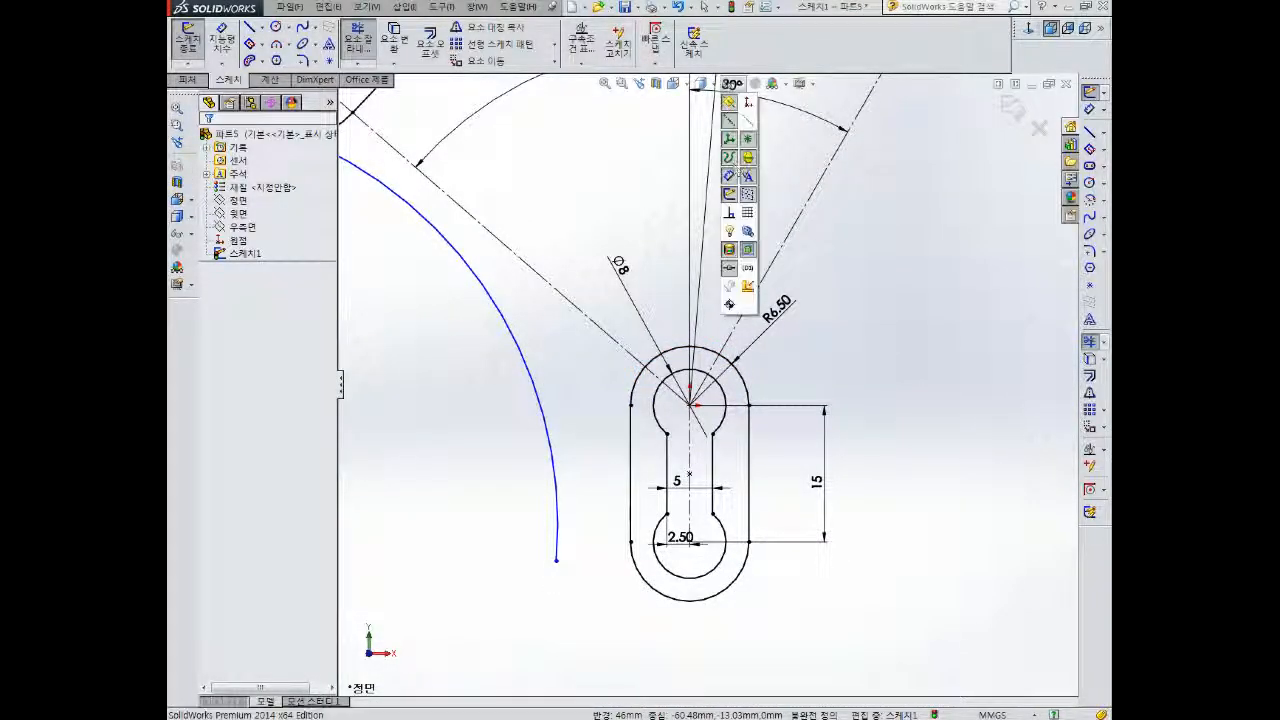
pyautogui.click(730, 214)
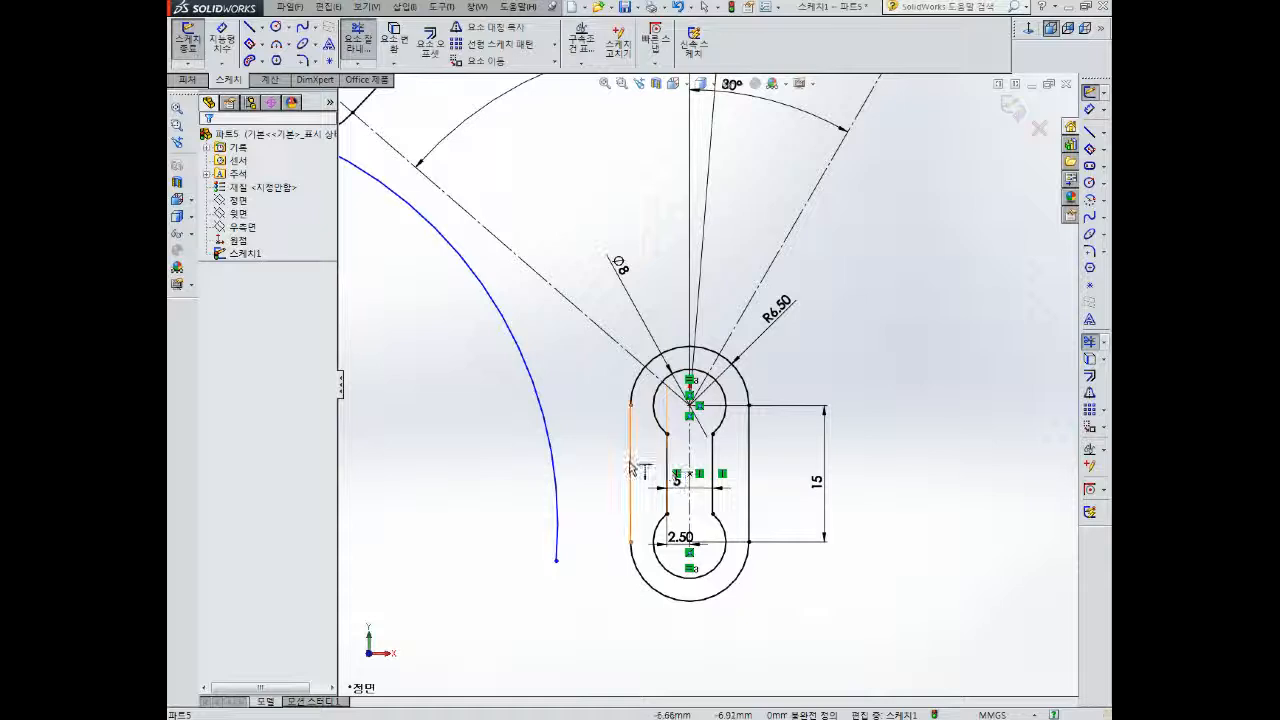
pyautogui.press('Escape')
# - Trim away the straight sides of the link's outer slot outline, accepting that the slot entity is broken
pyautogui.click(632, 465)
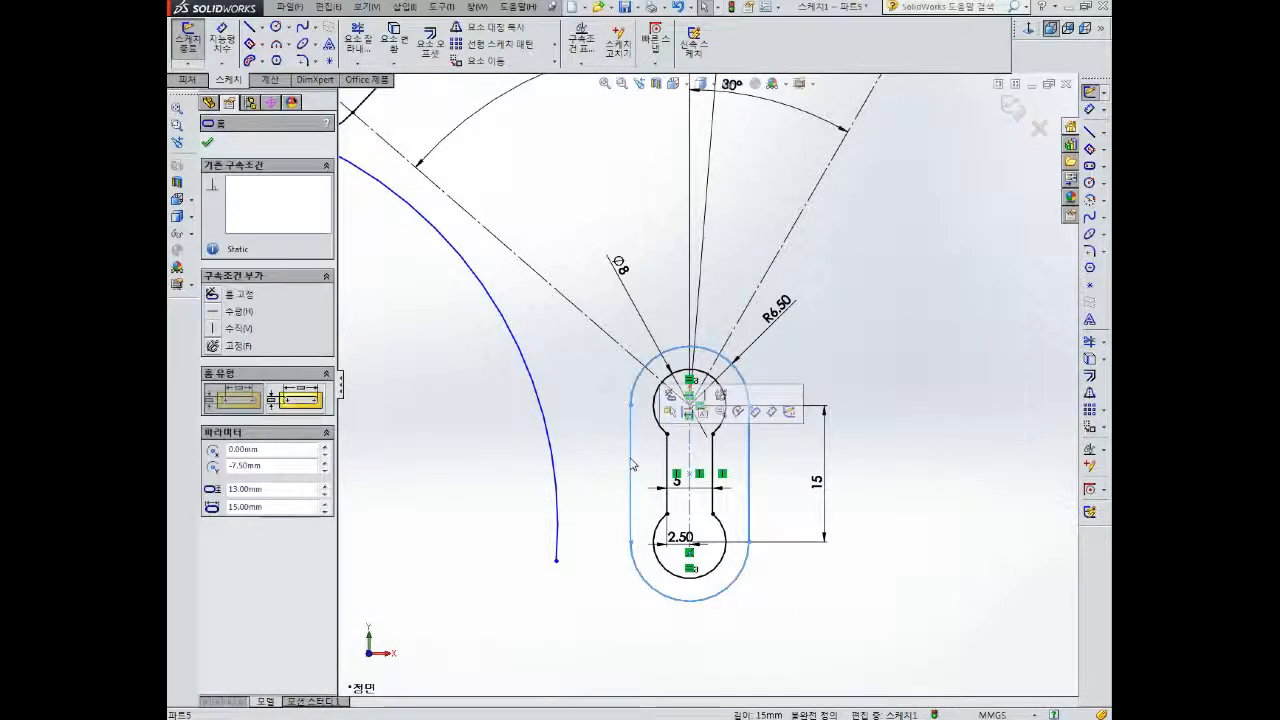
pyautogui.press('Escape')
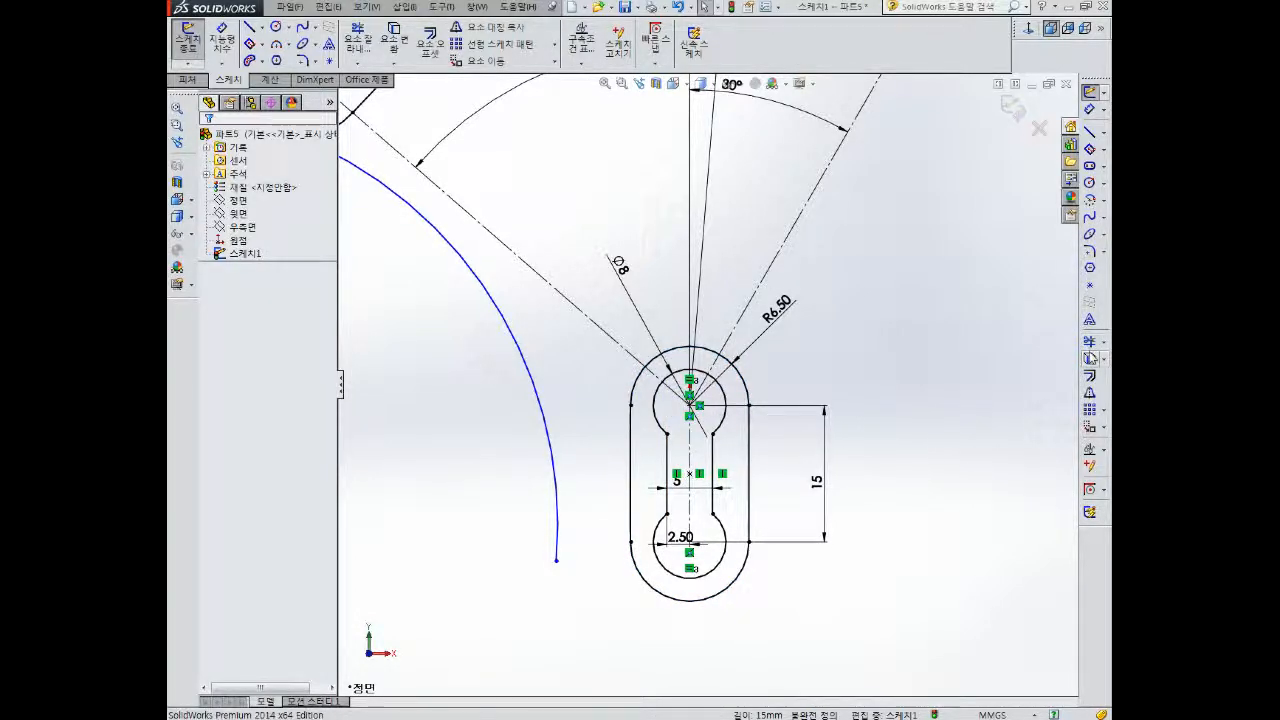
pyautogui.click(1090, 342)
pyautogui.click(632, 470)
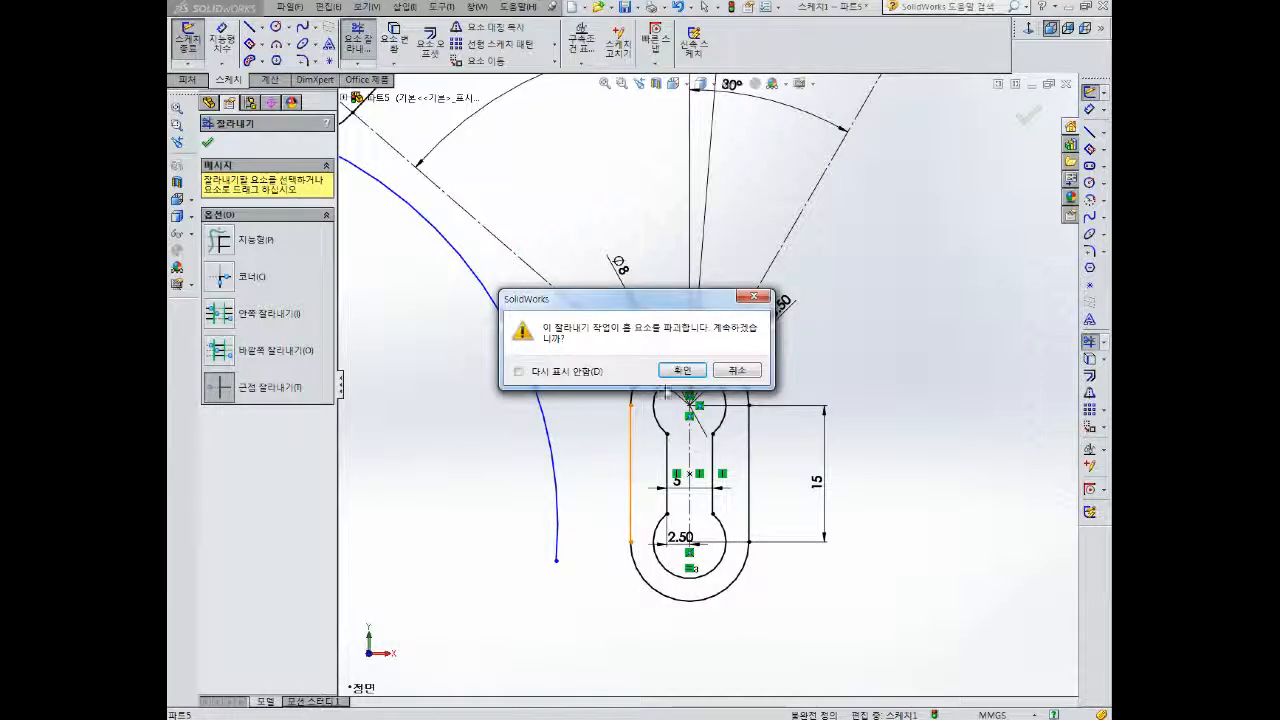
pyautogui.click(676, 374)
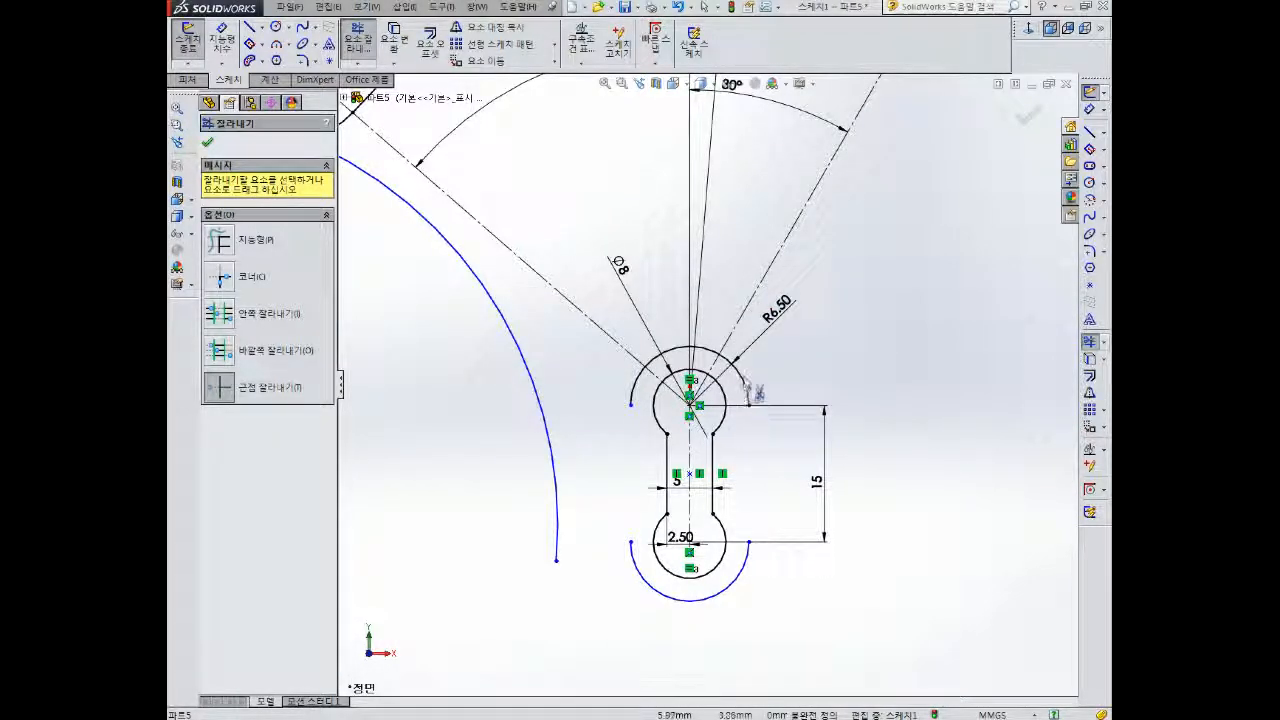
# - Extend both ends of the upper outer arc down and make them coincident with the straight sides of the dumbbell opening
pyautogui.press('Escape')
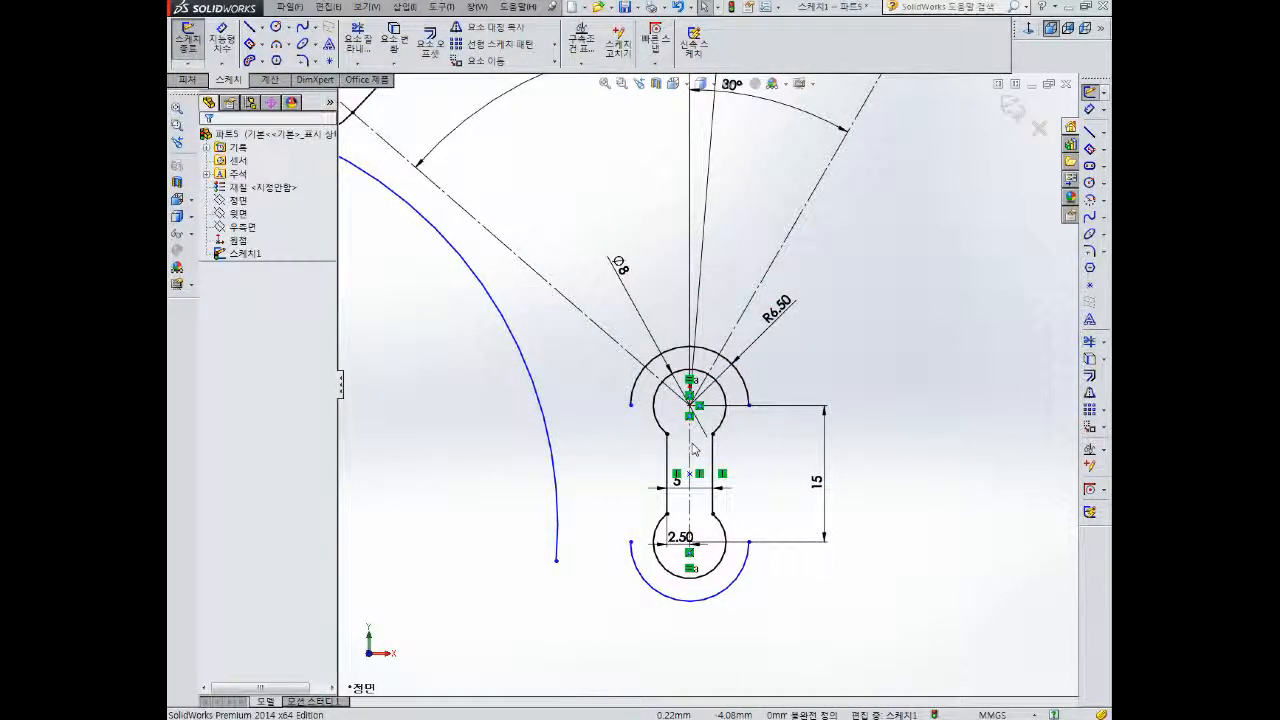
pyautogui.moveTo(631, 406); pyautogui.dragTo(645, 444)
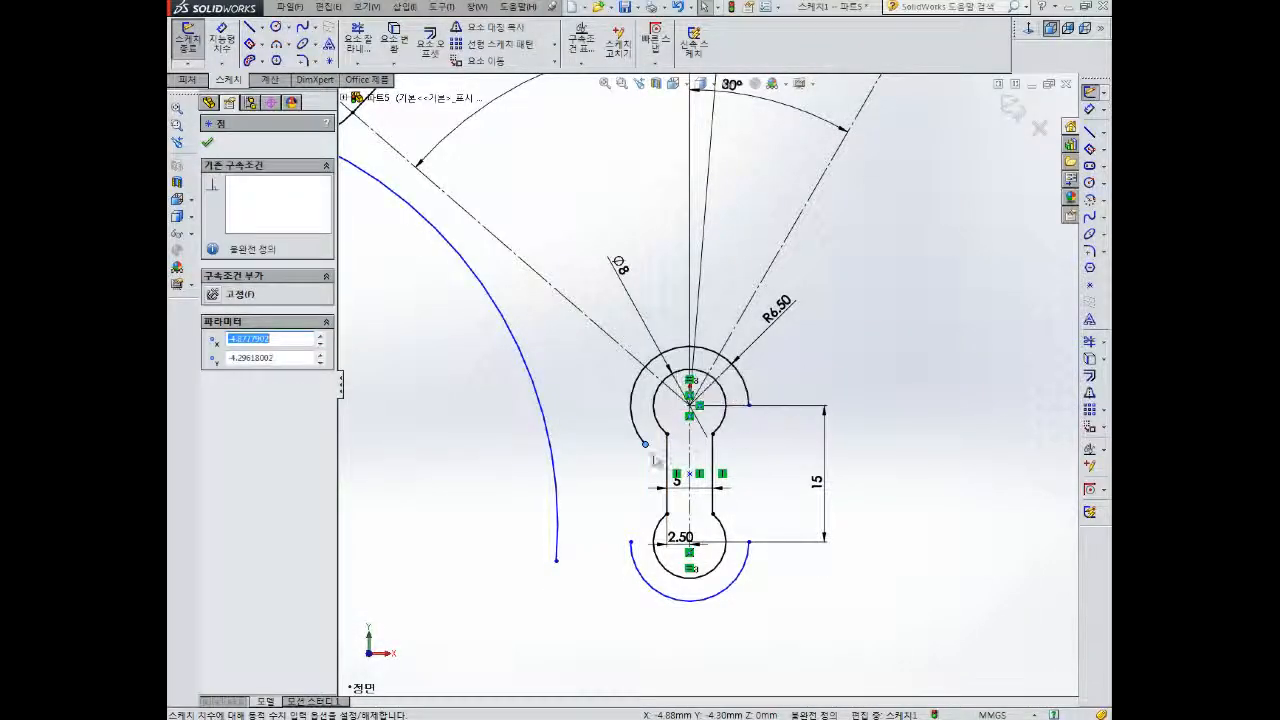
pyautogui.click(666, 458)
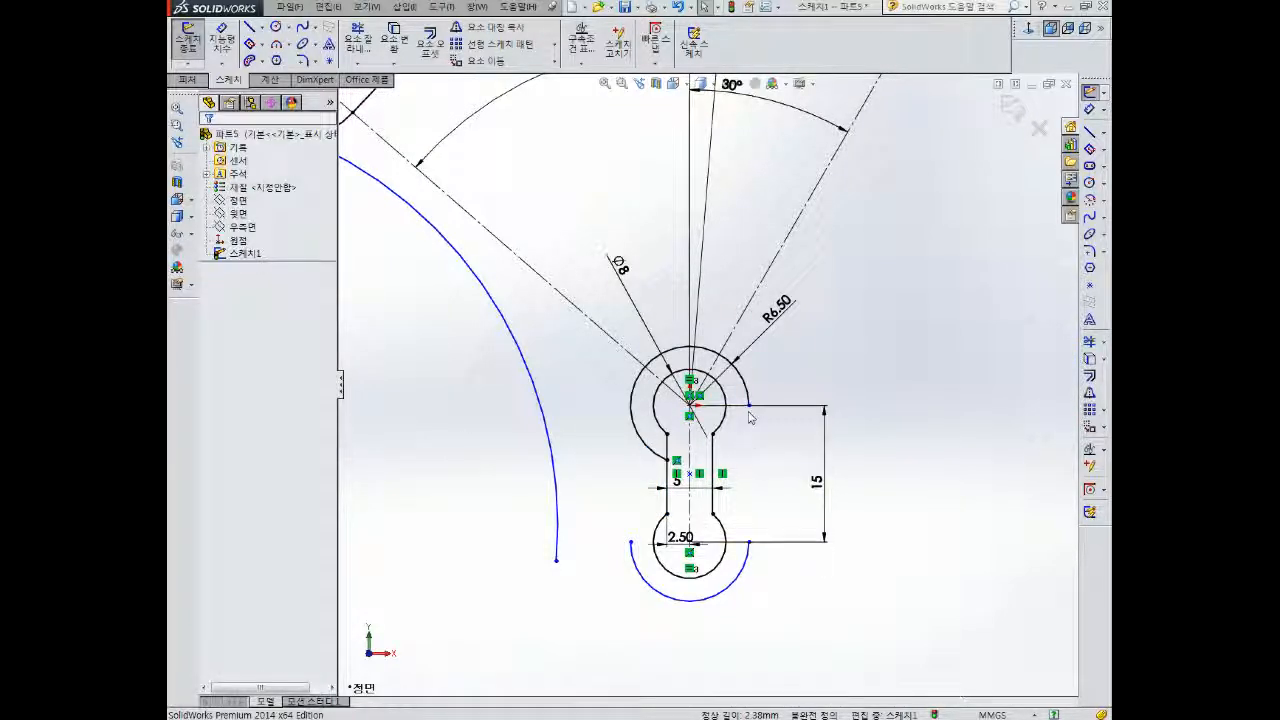
pyautogui.click(749, 405)
pyautogui.keyDown('ctrl'); pyautogui.click(713, 463); pyautogui.keyUp('ctrl')
pyautogui.click(217, 399)
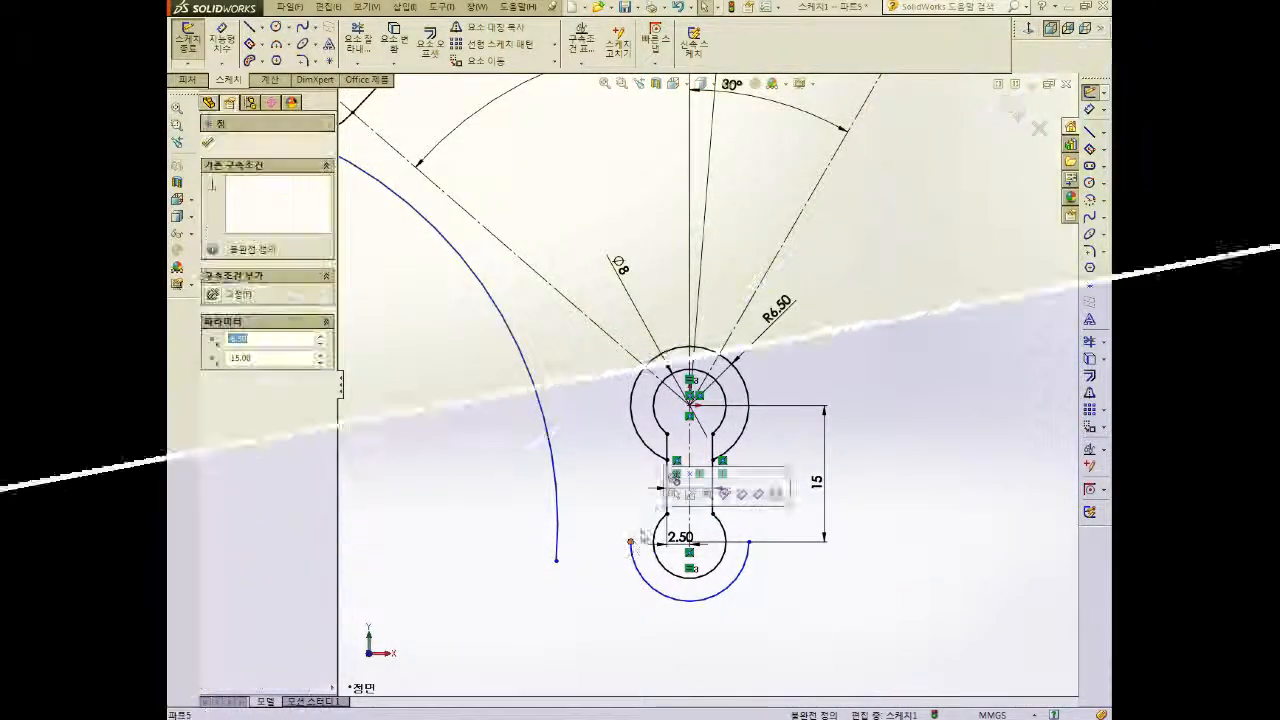
# - Try to make the lower outer arc's left end coincident with the opening's left straight side, and undo it
pyautogui.keyDown('ctrl'); pyautogui.click(667, 500); pyautogui.keyUp('ctrl')
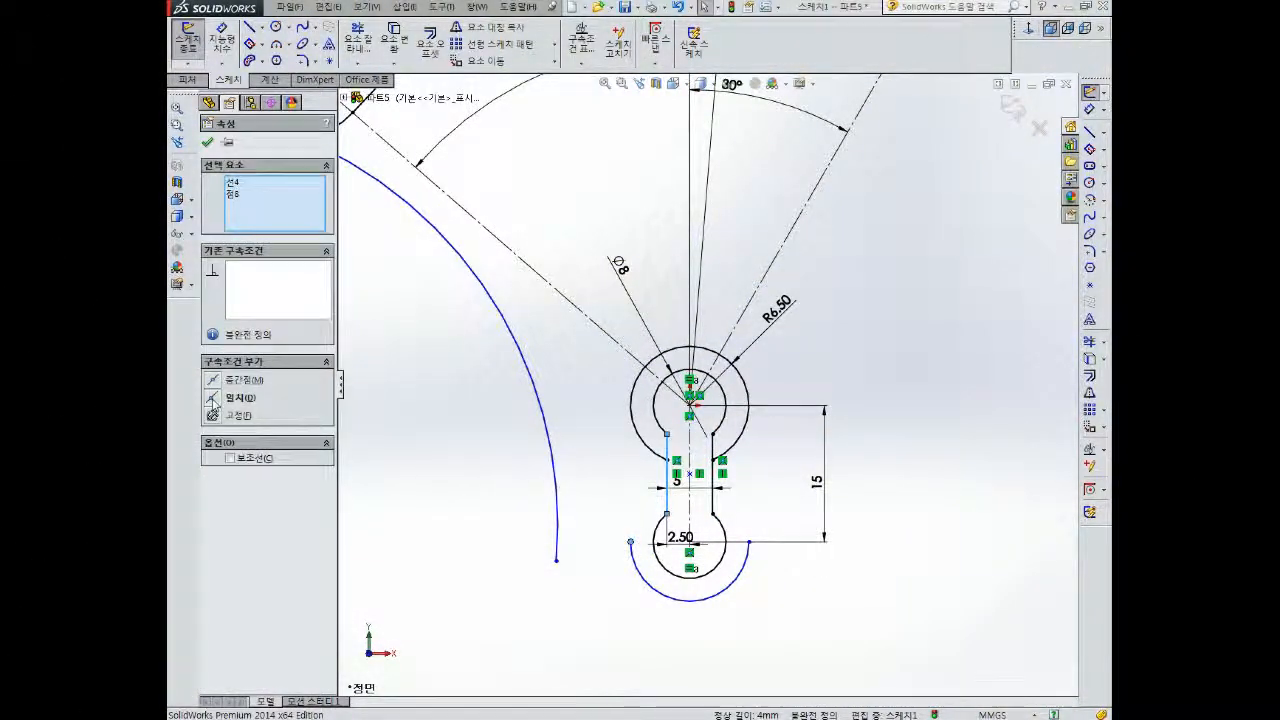
pyautogui.press('Escape')
pyautogui.hotkey('ctrl', 'z')
pyautogui.press('Escape')
# - Add a 6.5 mm radius dimension to the lower outer arc
pyautogui.moveTo(581, 560); pyautogui.dragTo(588, 530, button='right')
pyautogui.click(655, 591)
pyautogui.click(621, 618)
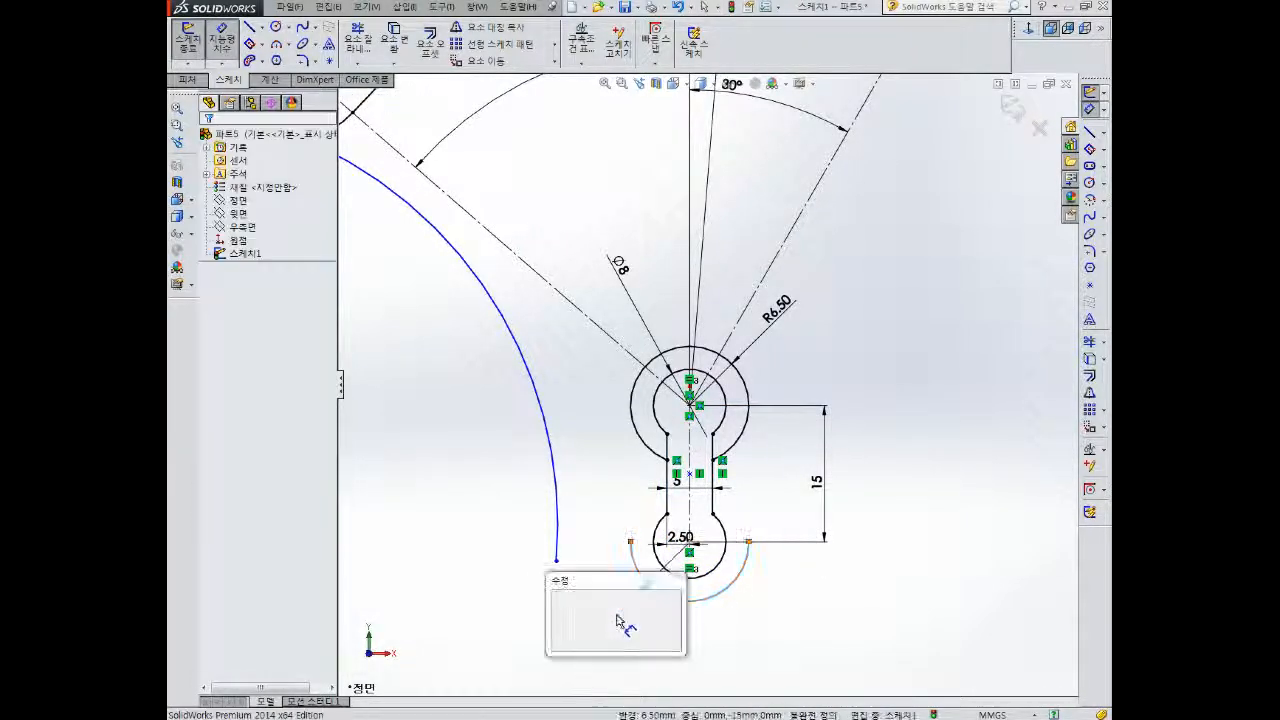
pyautogui.press('Return')
pyautogui.press('Escape')
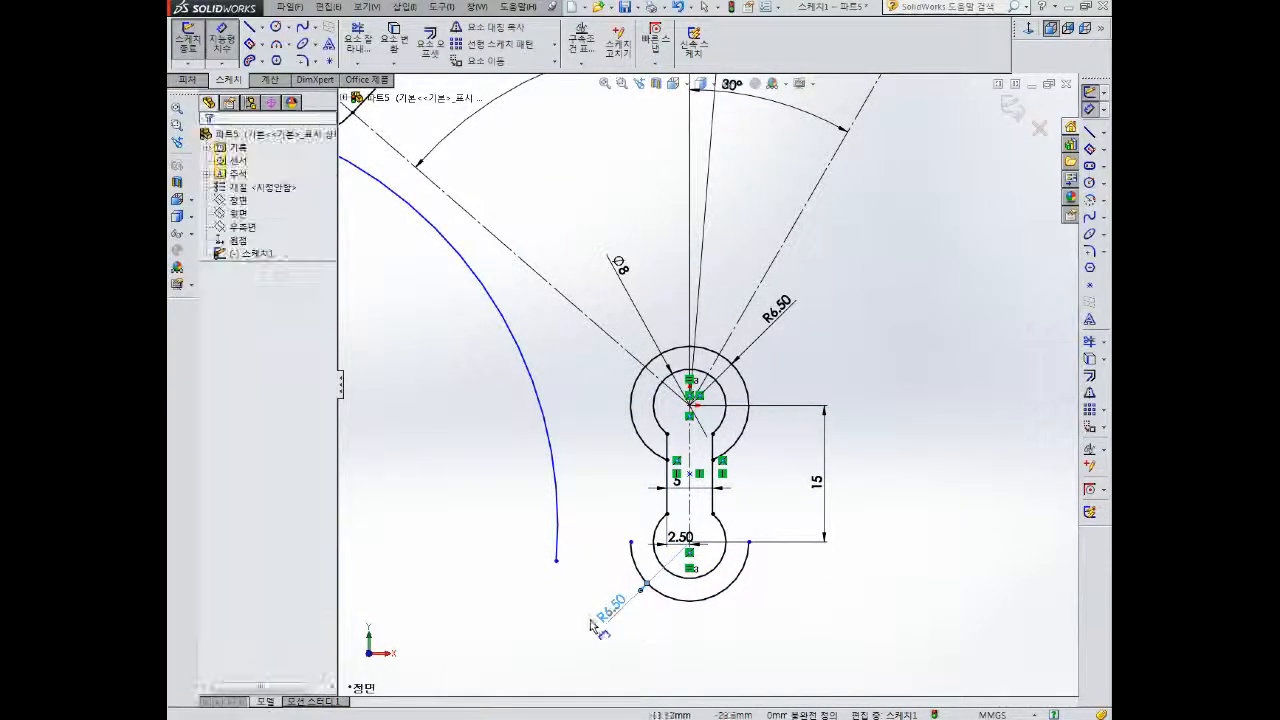
# - Apply a coincident relation between the radius-dimensioned lower arc's left end and the opening's left side, and undo it
pyautogui.click(631, 543)
pyautogui.keyDown('ctrl'); pyautogui.click(667, 480); pyautogui.keyUp('ctrl')
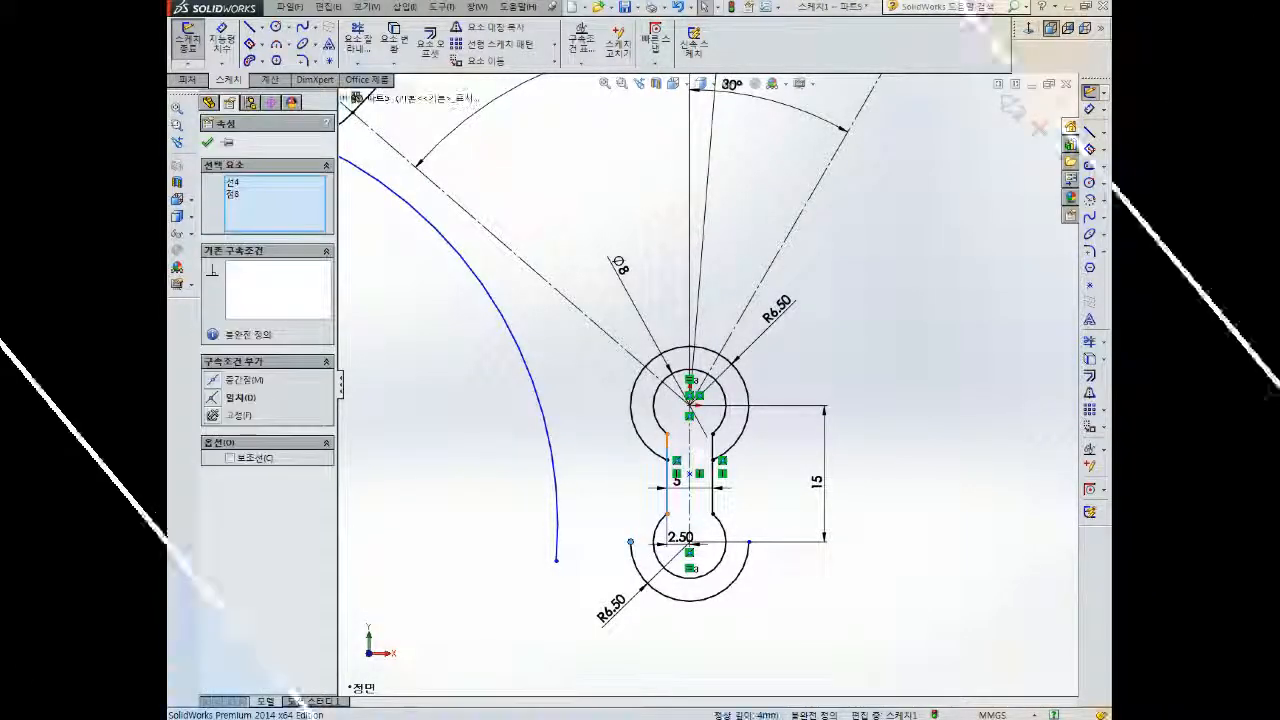
pyautogui.click(236, 397)
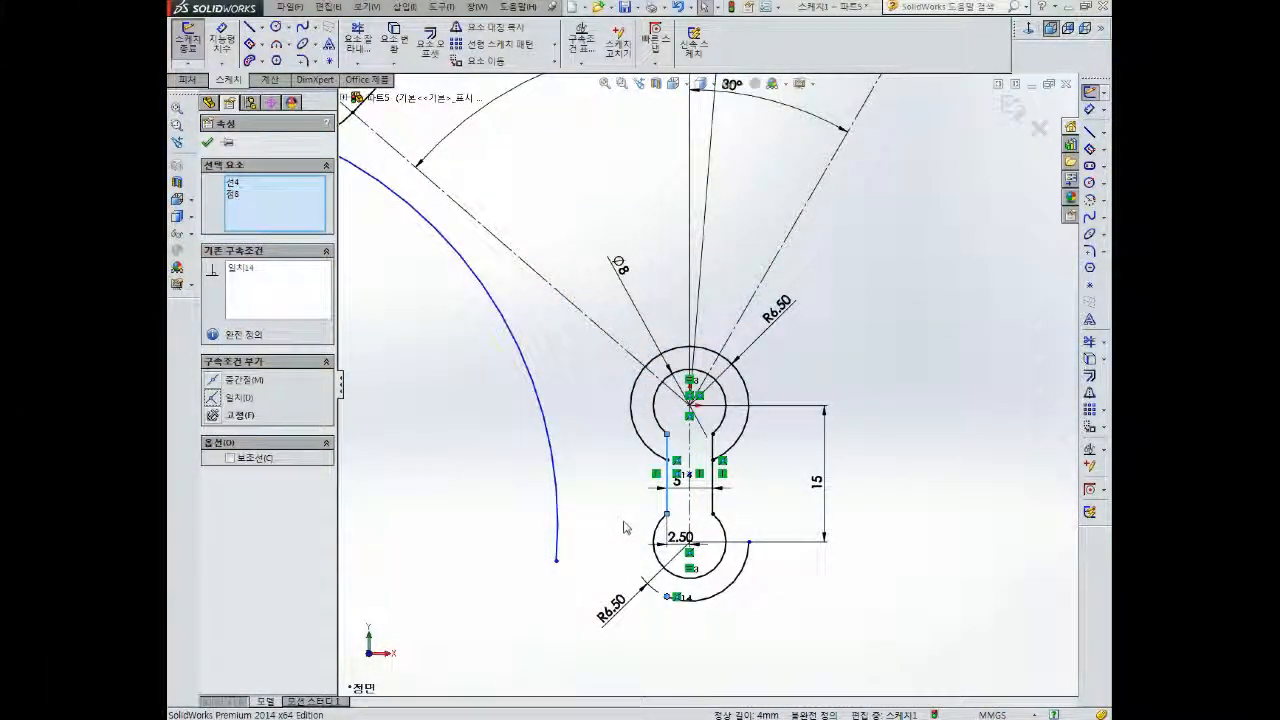
pyautogui.hotkey('ctrl', 'z')
pyautogui.press('Escape')
# - Extend both ends of the lower outer arc upward until they lie just outside the opening's straight sides
pyautogui.moveTo(631, 543); pyautogui.dragTo(658, 492)
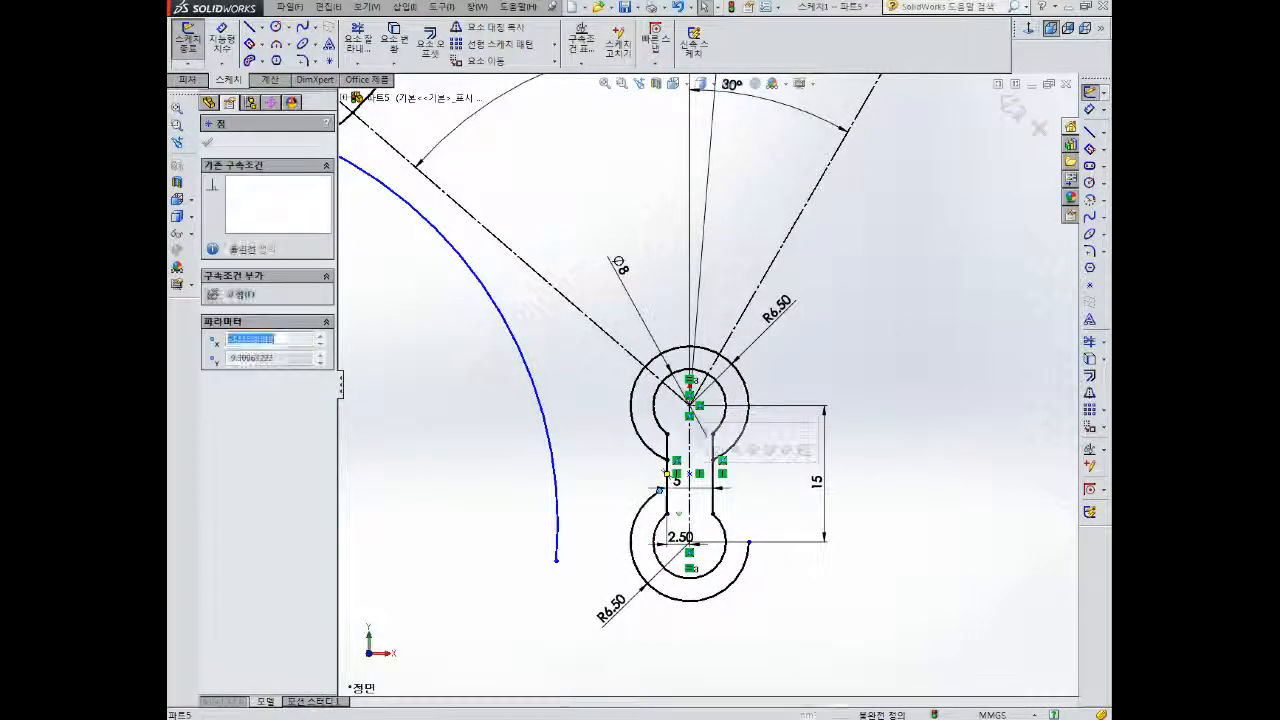
pyautogui.scroll(-6, 660, 508)
pyautogui.click(1028, 563)
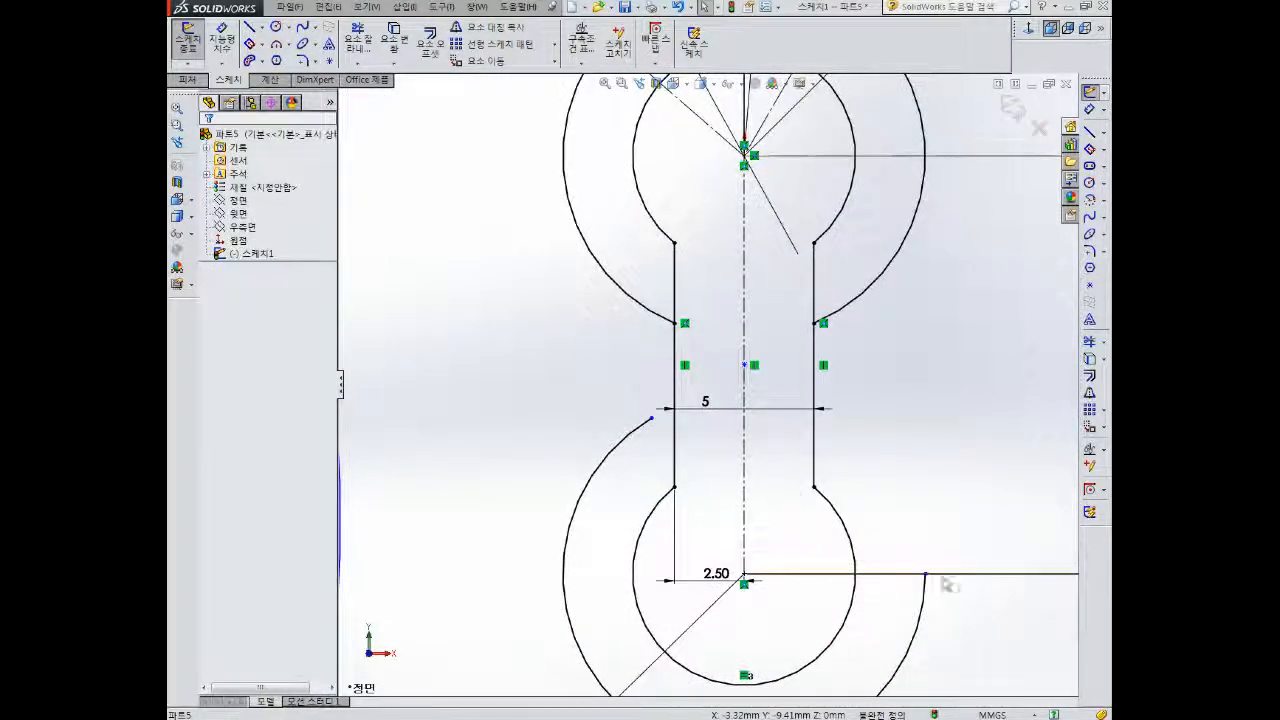
pyautogui.moveTo(925, 574); pyautogui.dragTo(910, 507)
pyautogui.moveTo(854, 432); pyautogui.dragTo(849, 427)
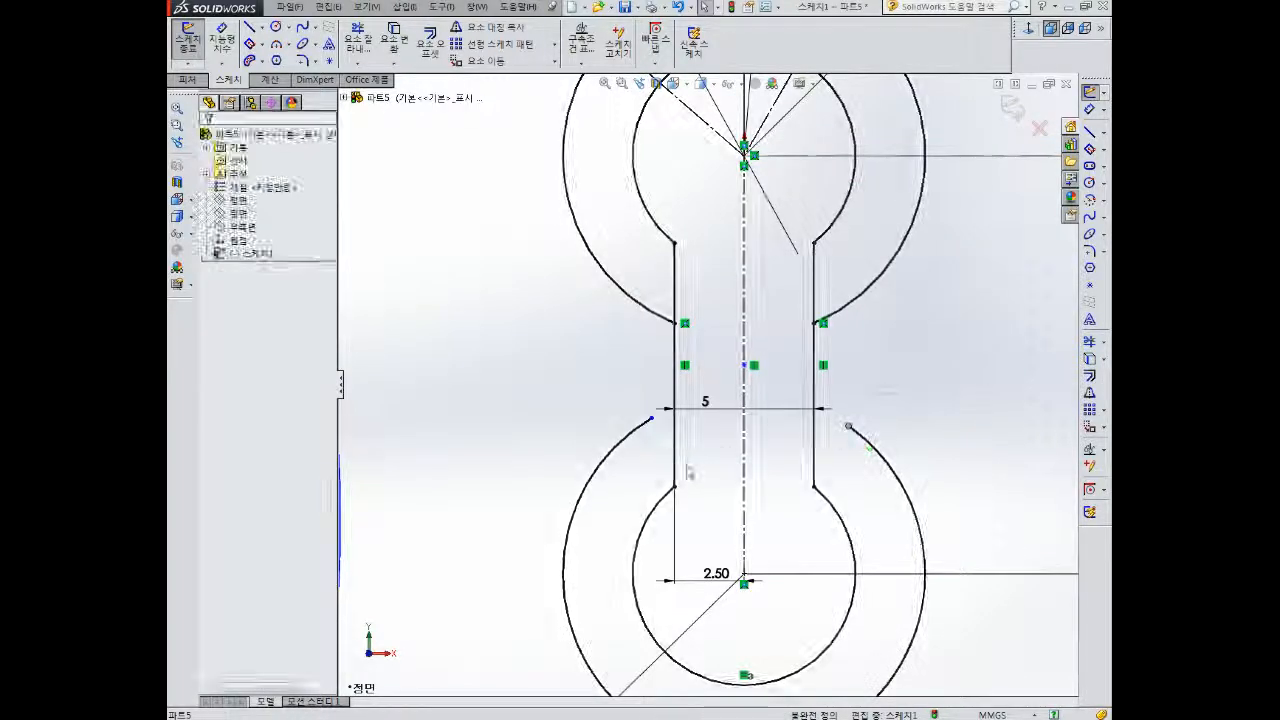
# - Make the lower outer arc's two ends coincident with the left and right straight sides of the opening
pyautogui.click(674, 438)
pyautogui.keyDown('ctrl'); pyautogui.click(652, 418); pyautogui.keyUp('ctrl')
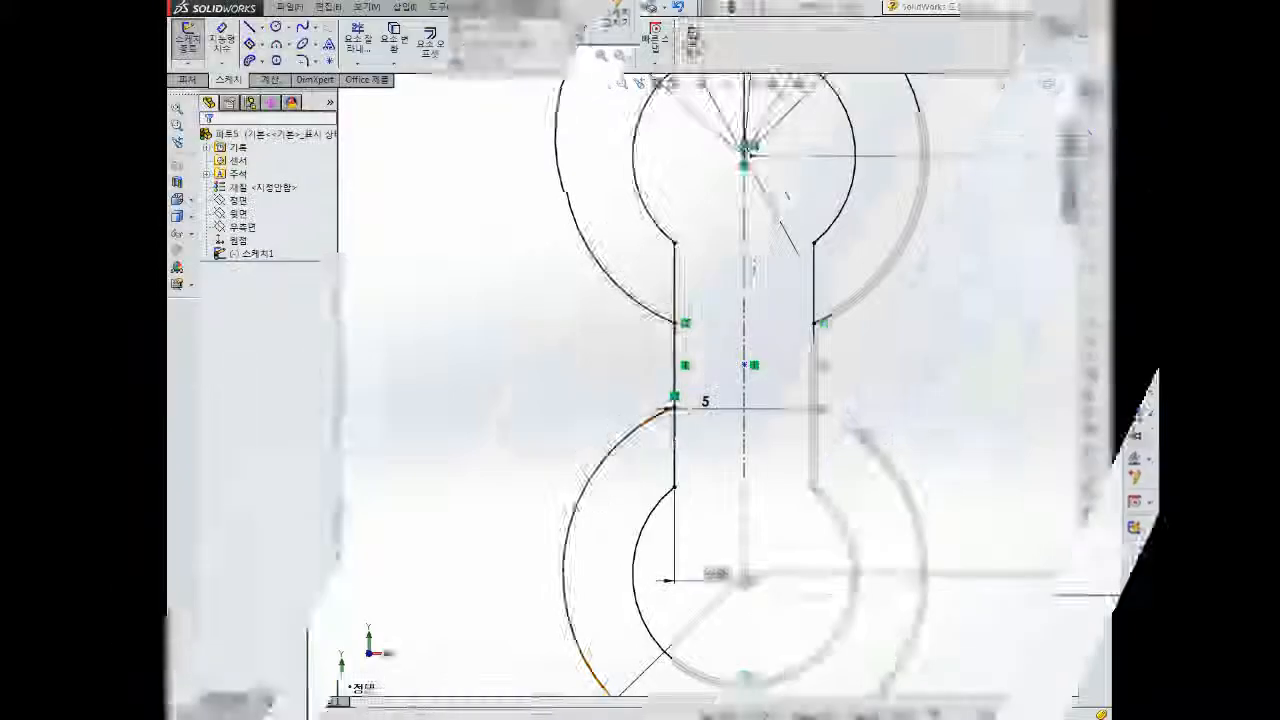
pyautogui.keyDown('ctrl'); pyautogui.click(813, 430); pyautogui.keyUp('ctrl')
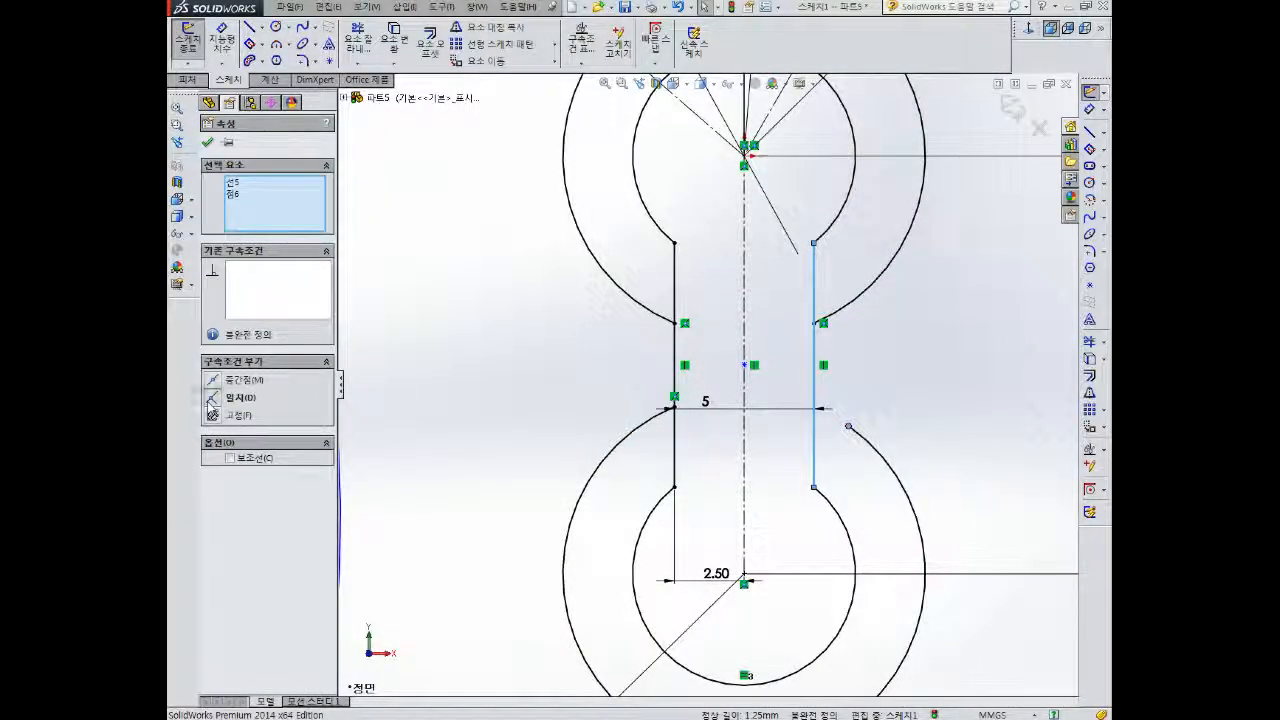
pyautogui.click(728, 485)
# - Draw two 15 mm straight lines joining the outermost left and right points of the upper and lower outer arcs
pyautogui.scroll(-3, 728, 488)
pyautogui.scroll(6, 729, 488)
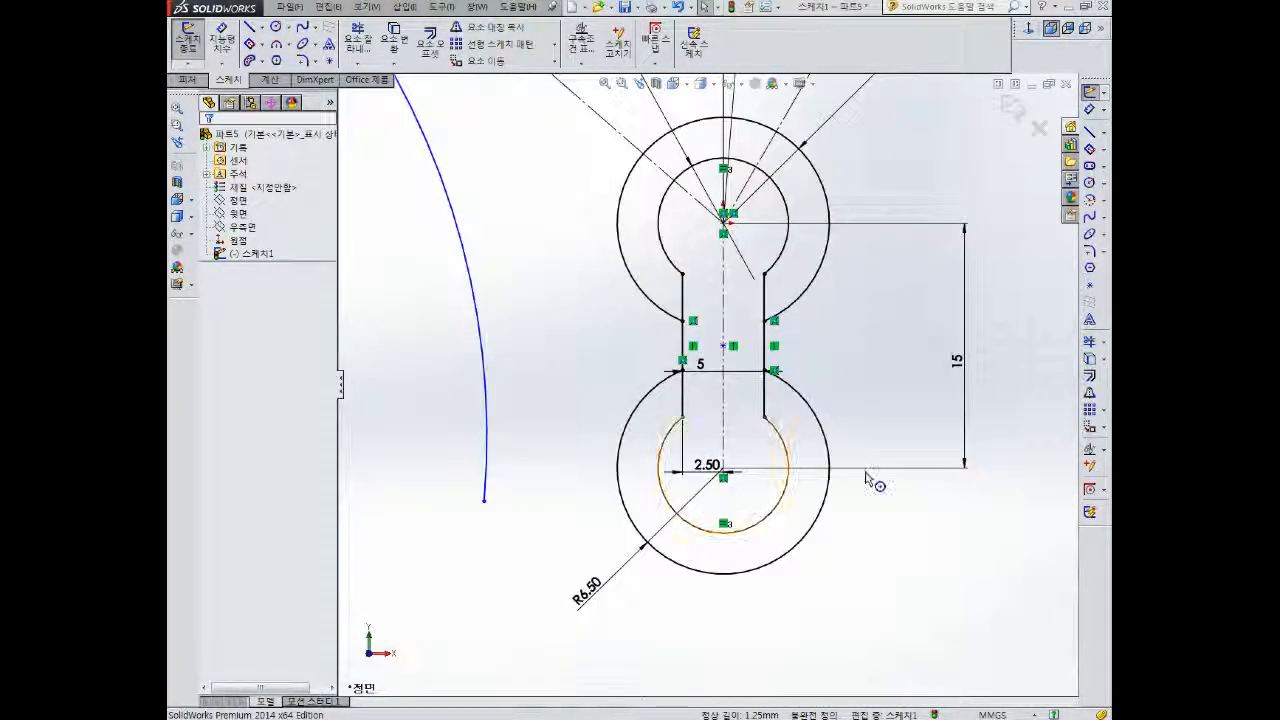
pyautogui.press('l')
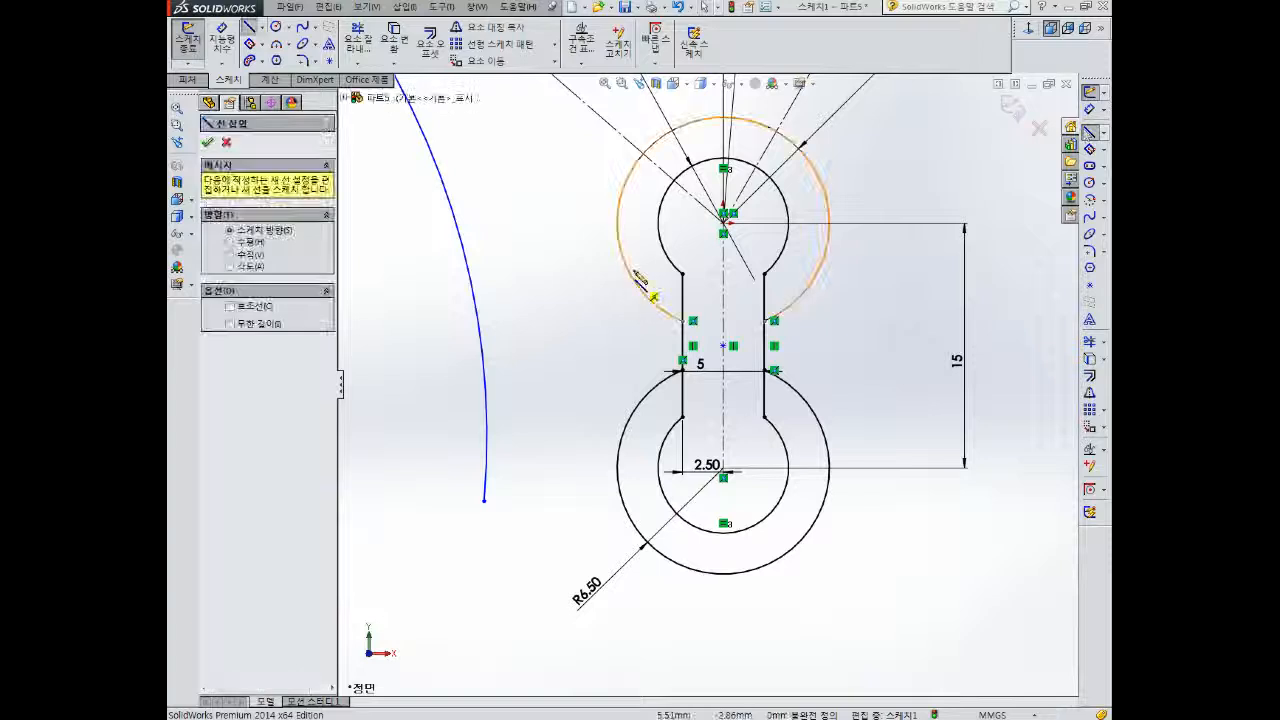
pyautogui.click(617, 213)
pyautogui.click(617, 467)
pyautogui.press('Escape')
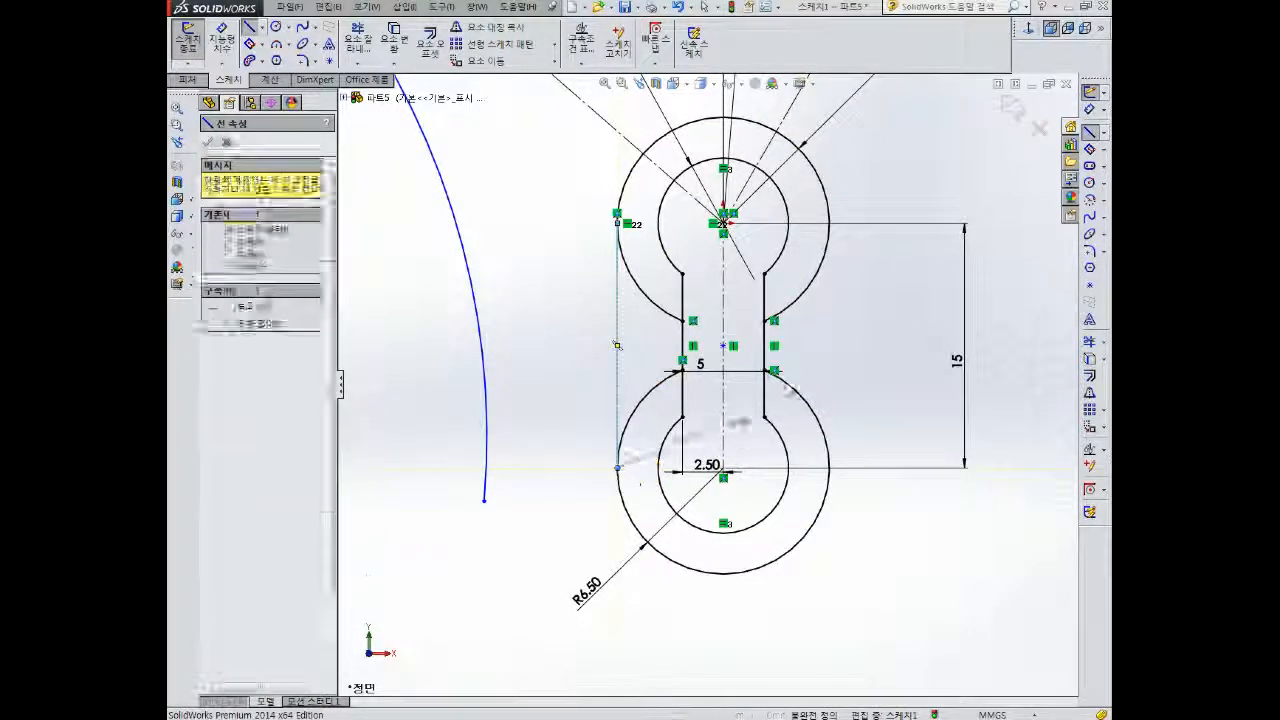
pyautogui.moveTo(855, 368); pyautogui.dragTo(845, 330, button='right')
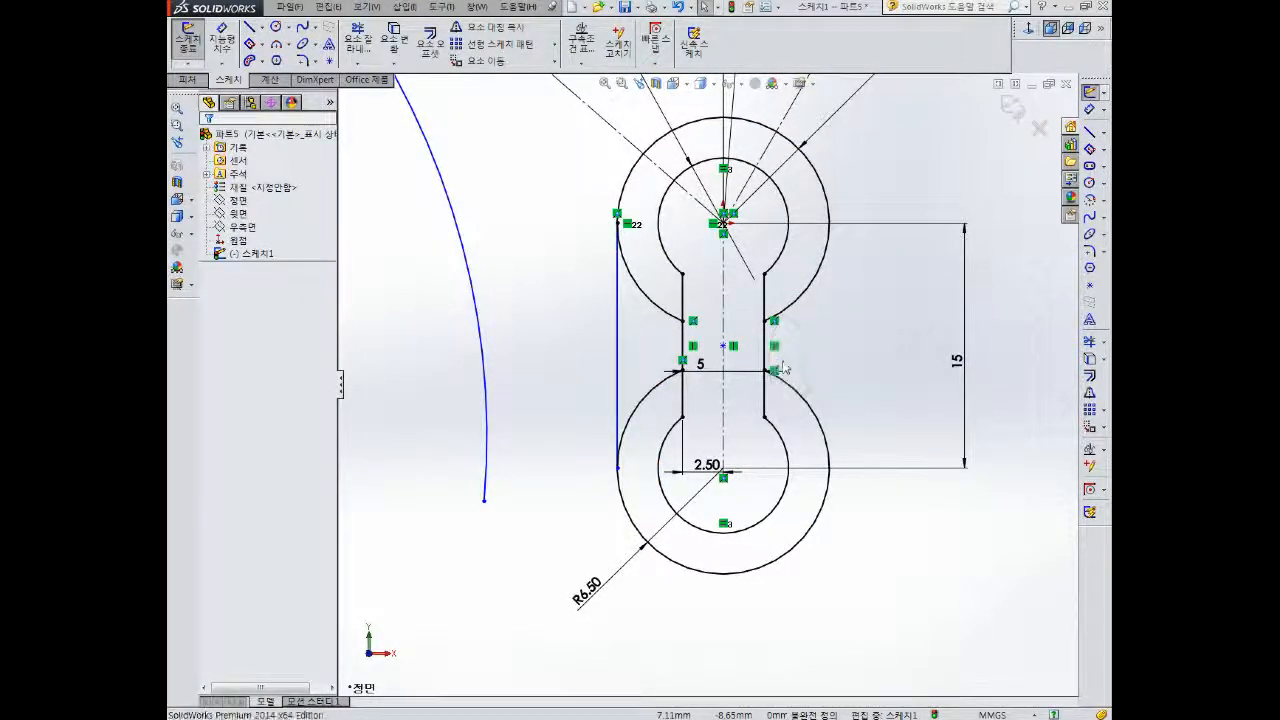
pyautogui.click(829, 214)
pyautogui.click(829, 467)
pyautogui.press('Escape')
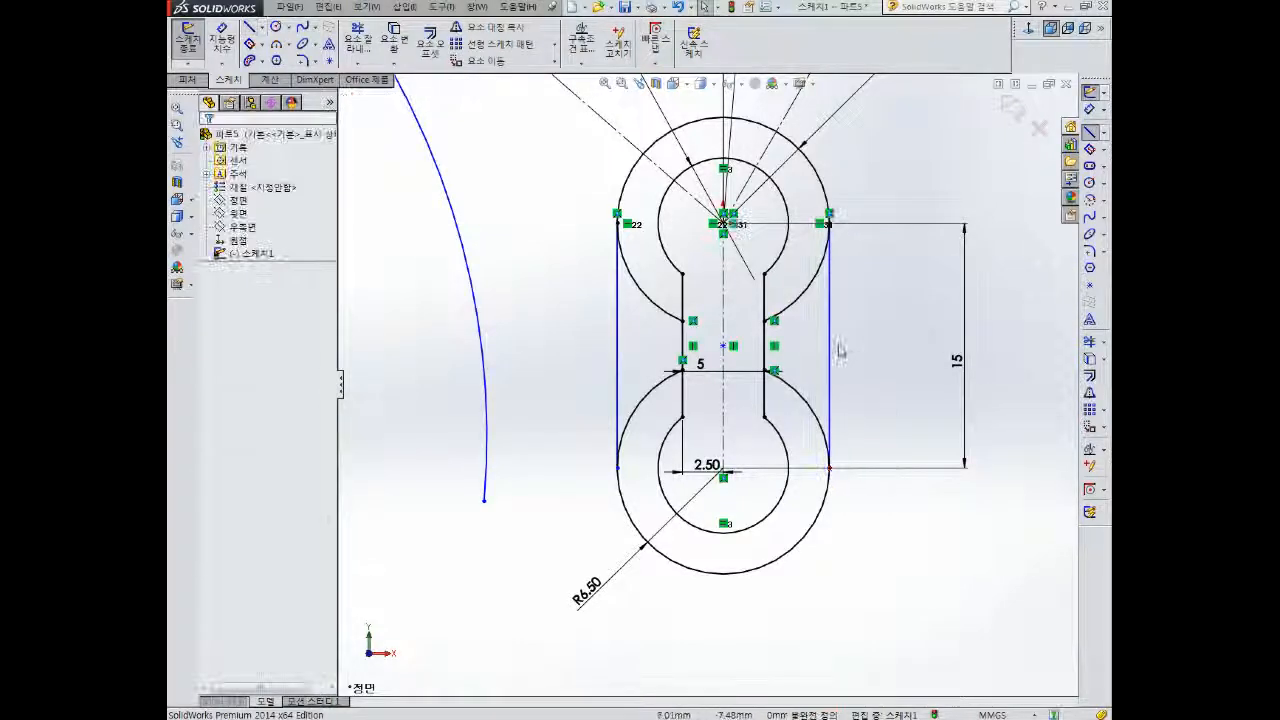
# - Constrain the two outer side lines joining the R6.50 arcs to be vertical
pyautogui.click(830, 358)
pyautogui.click(903, 285)
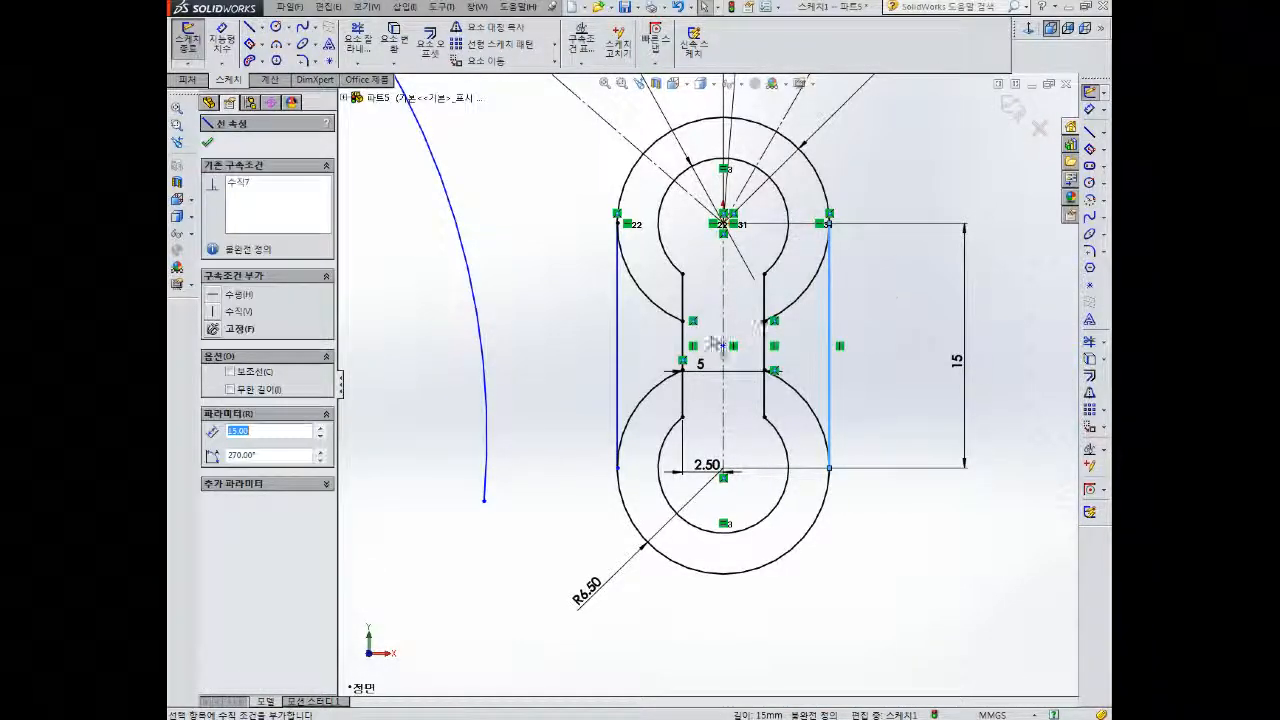
pyautogui.click(618, 365)
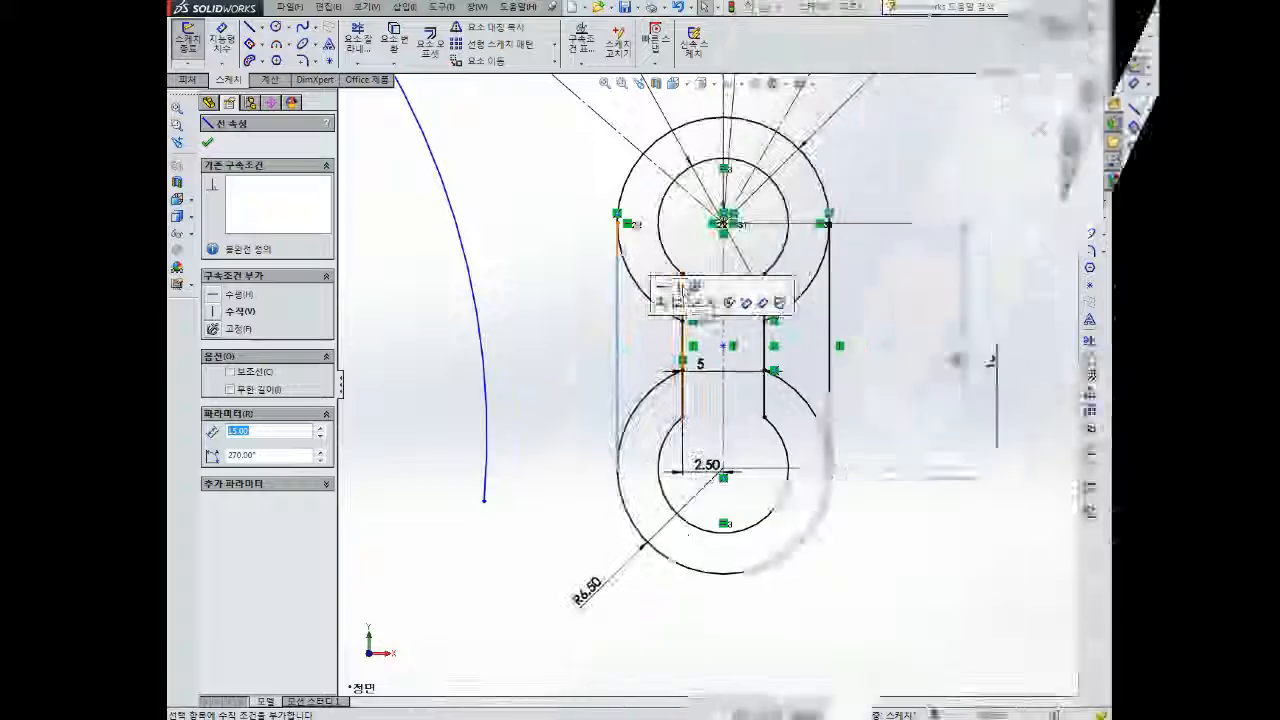
pyautogui.click(687, 290)
# - Make the large arc beside the link tangent to the upper R6.50 outer arc
pyautogui.scroll(-3, 723, 373)
pyautogui.scroll(6, 718, 375)
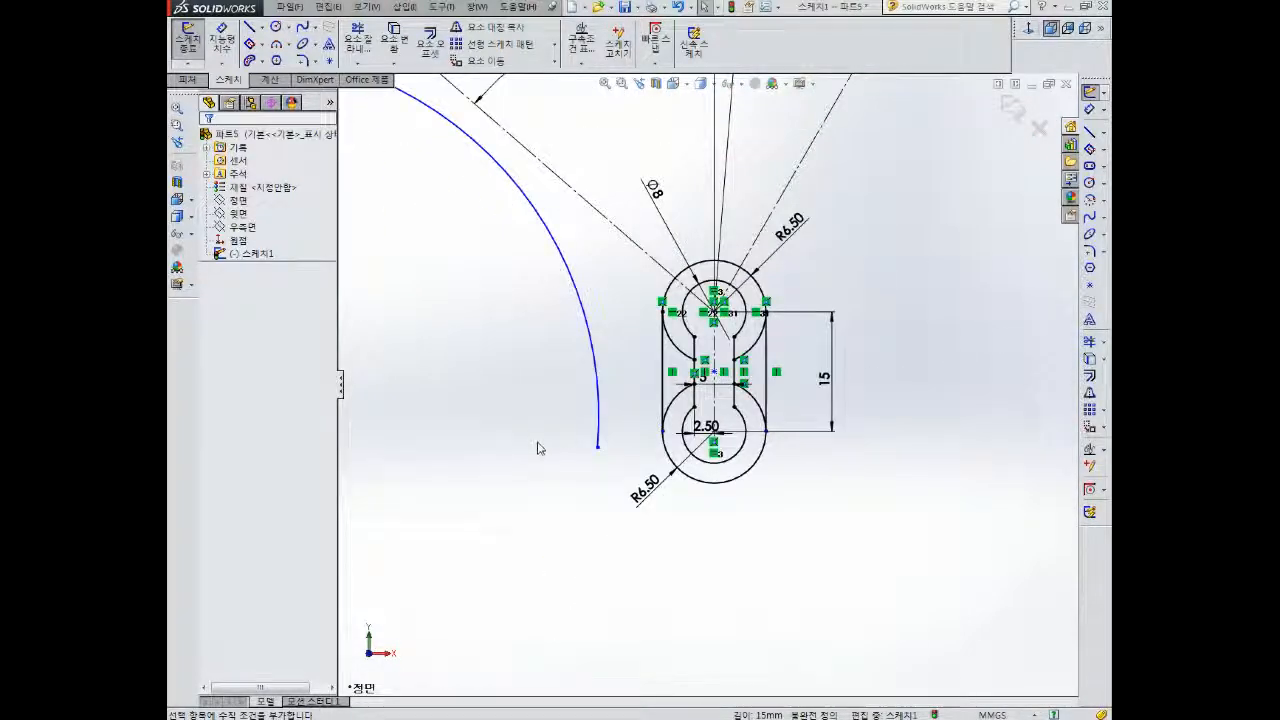
pyautogui.click(695, 358)
pyautogui.keyDown('ctrl'); pyautogui.click(596, 362); pyautogui.keyUp('ctrl')
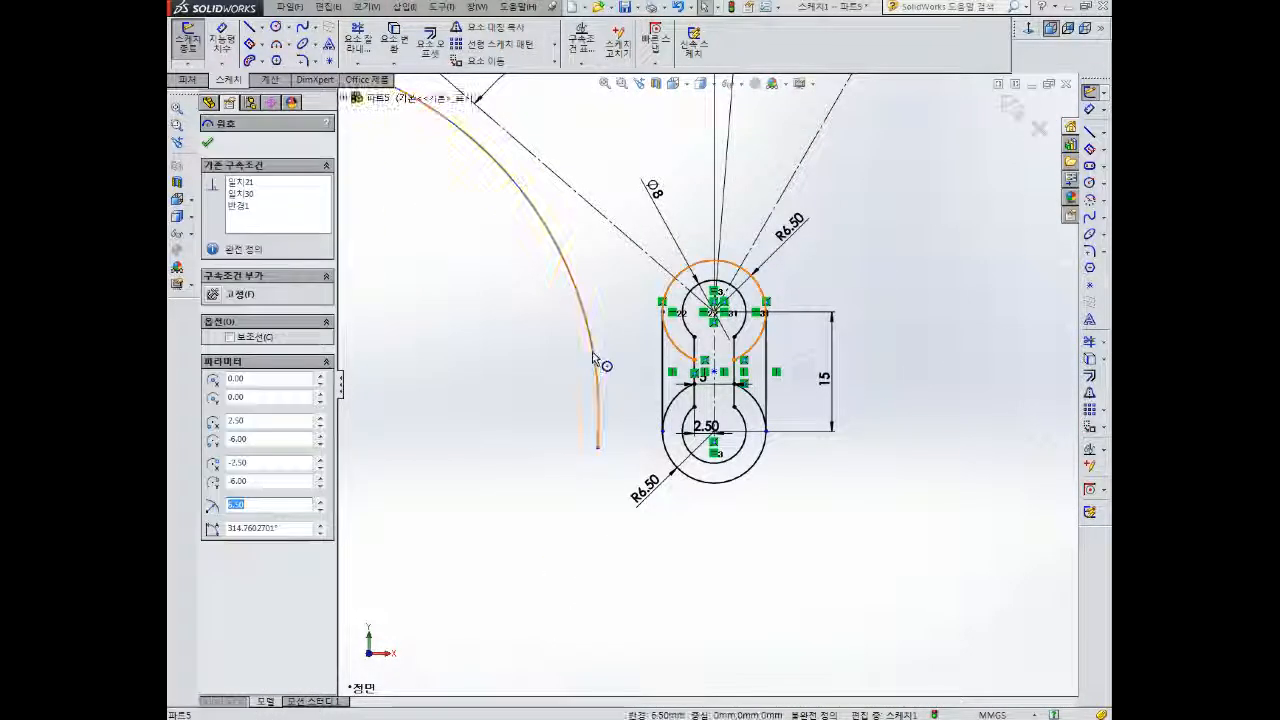
pyautogui.click(212, 397)
pyautogui.click(526, 309)
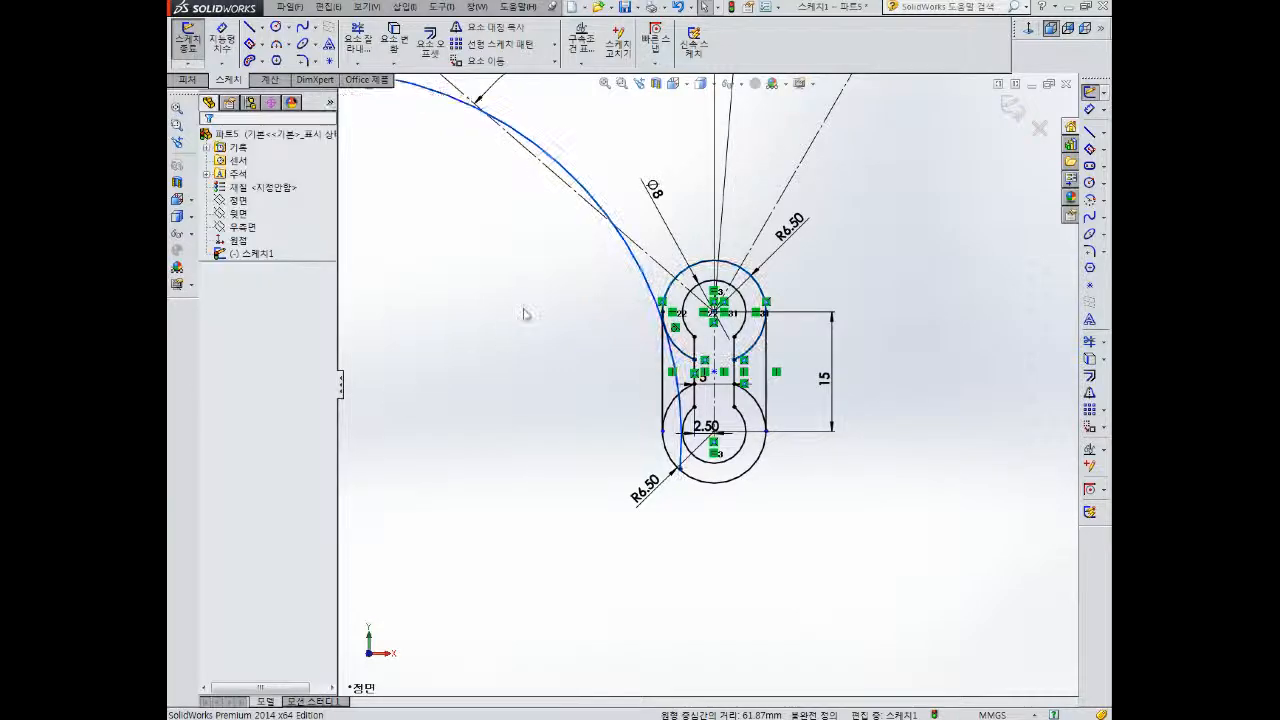
# - Dimension the large tangent arc with a radius of 80 mm
pyautogui.moveTo(537, 300); pyautogui.dragTo(533, 272, button='right')
pyautogui.click(603, 166)
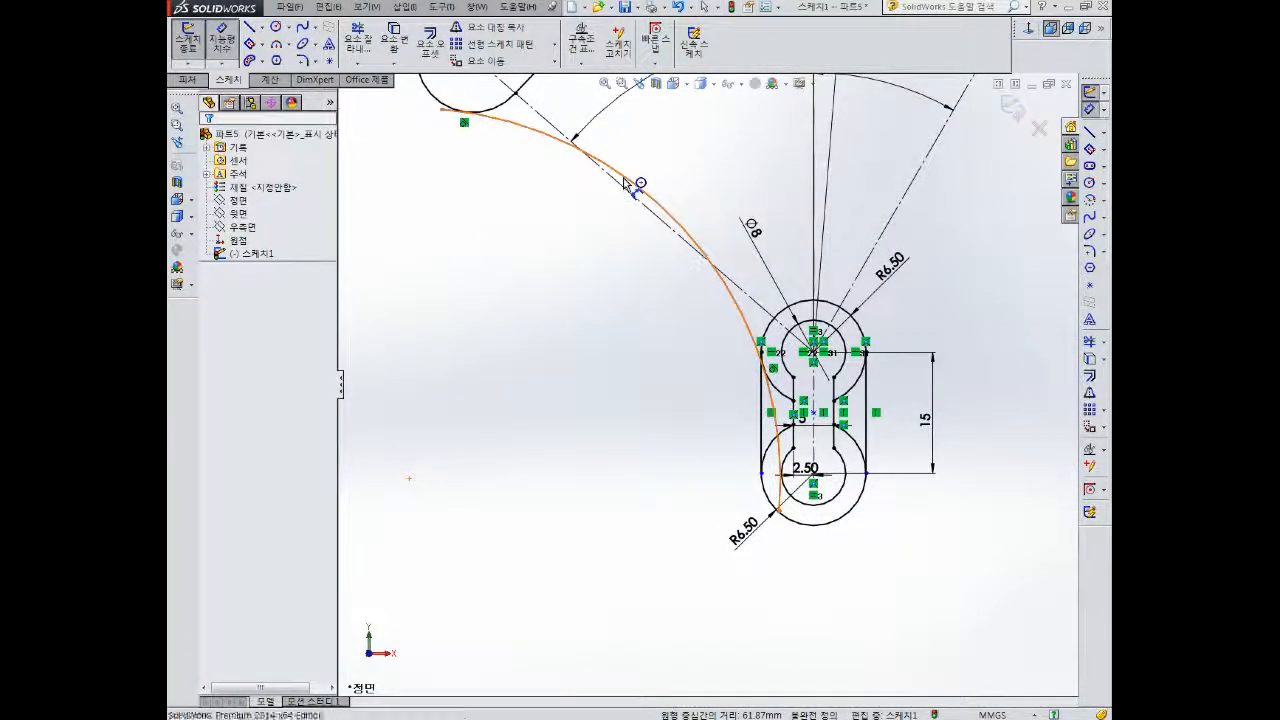
pyautogui.click(409, 478)
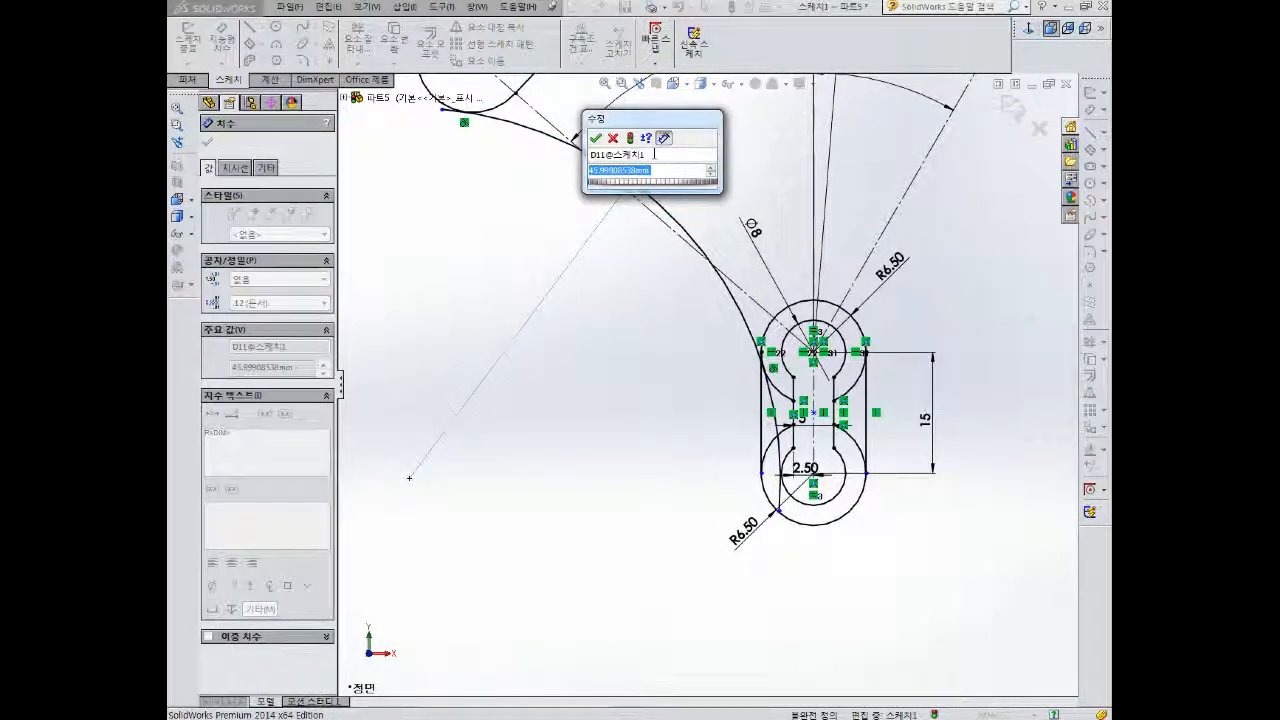
pyautogui.write('80')
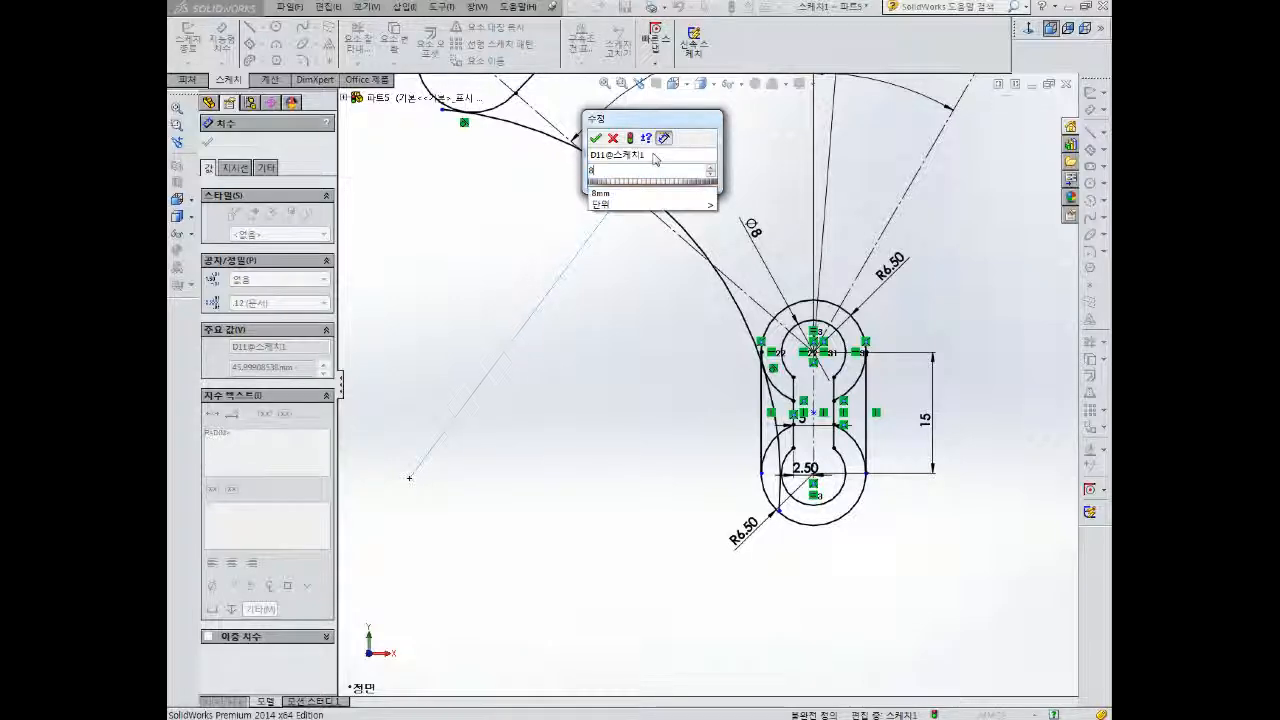
pyautogui.press('Return')
pyautogui.press('Escape')
# - Trim away the end of the R80 arc that extends beyond the curved slot's rounded left end
pyautogui.scroll(-2, 790, 130)
pyautogui.scroll(5, 686, 368)
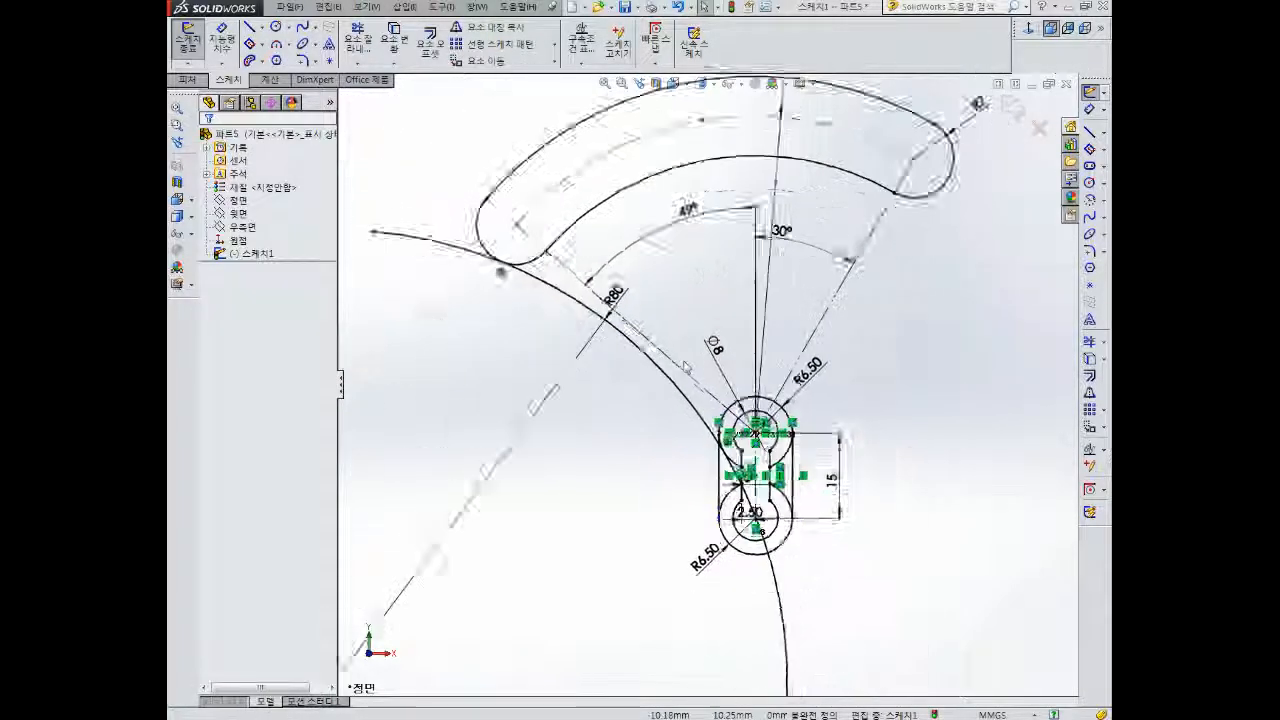
pyautogui.moveTo(954, 431); pyautogui.dragTo(930, 431, button='right')
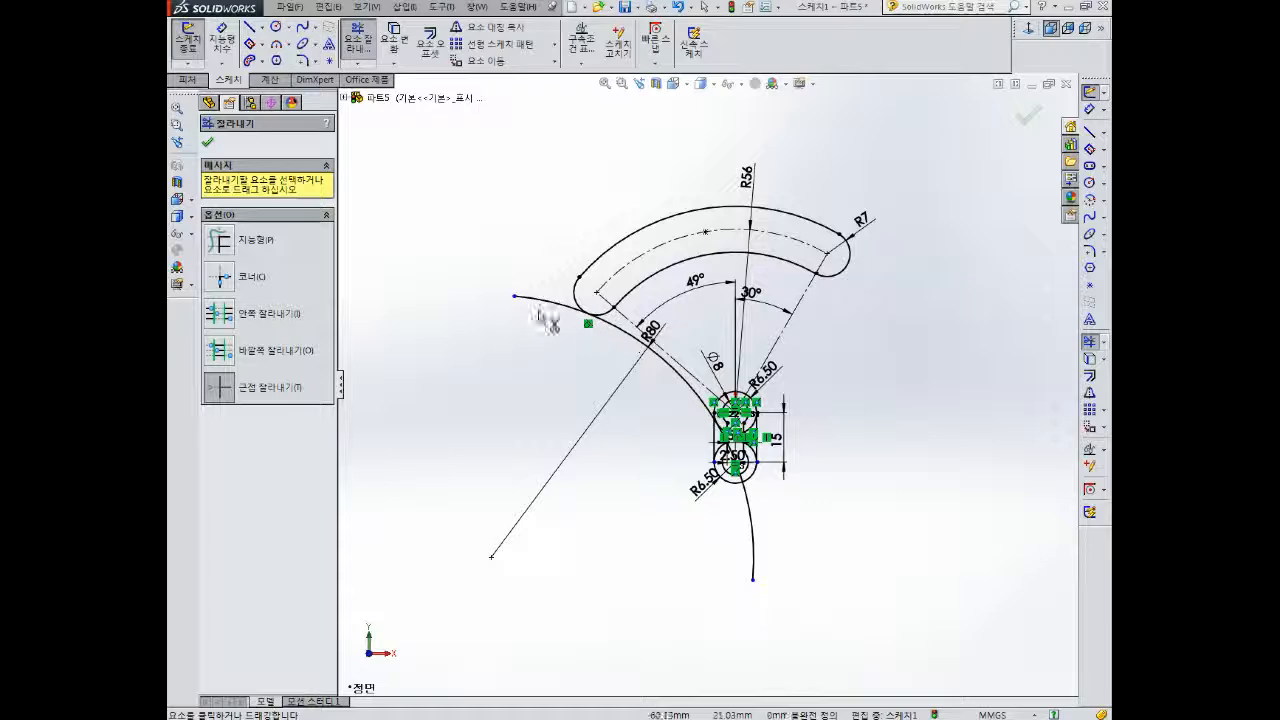
pyautogui.click(546, 304)
# - Try a corner trim between the R80 arc and the upper outer arc, and undo it
pyautogui.scroll(-3, 778, 505)
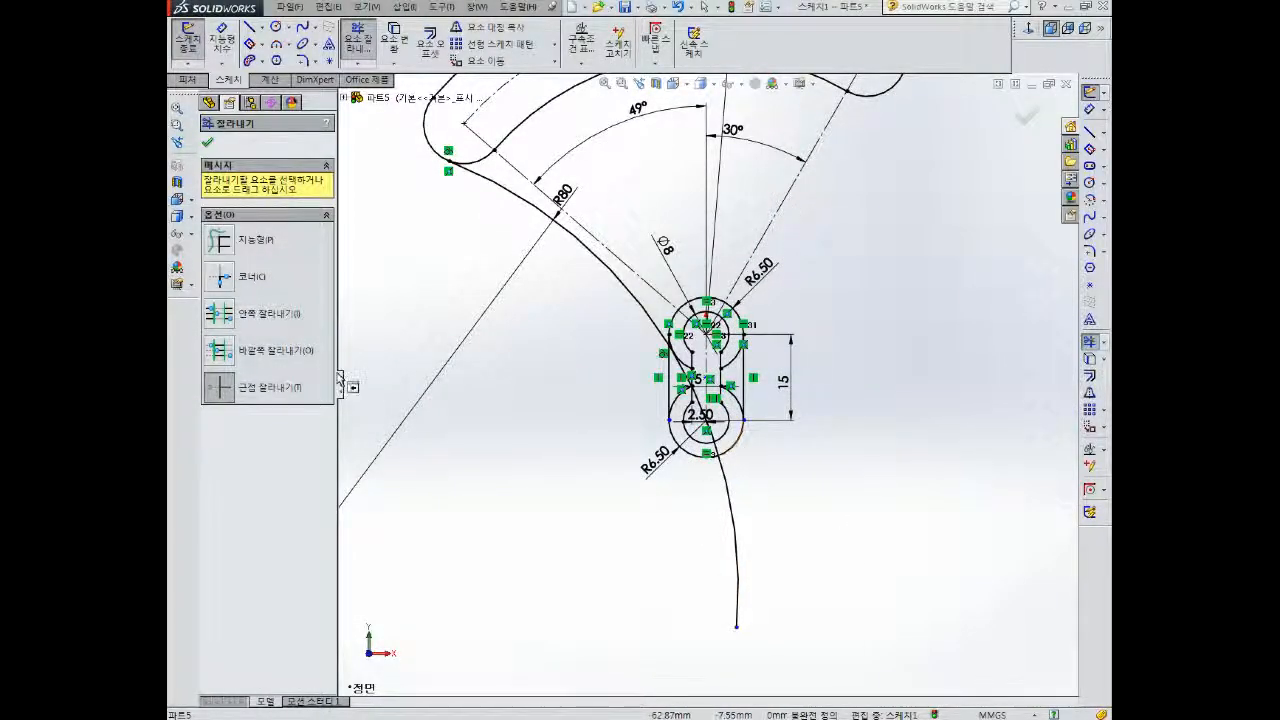
pyautogui.click(219, 276)
pyautogui.scroll(-5, 645, 345)
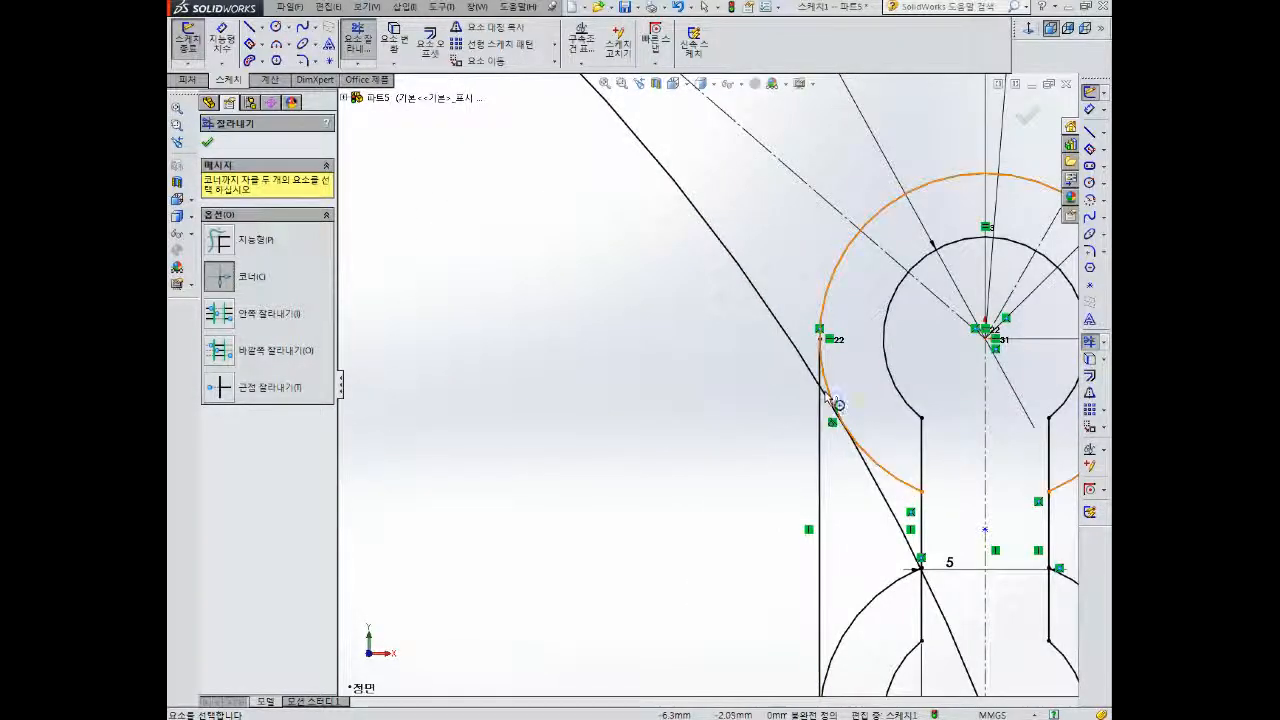
pyautogui.click(806, 362)
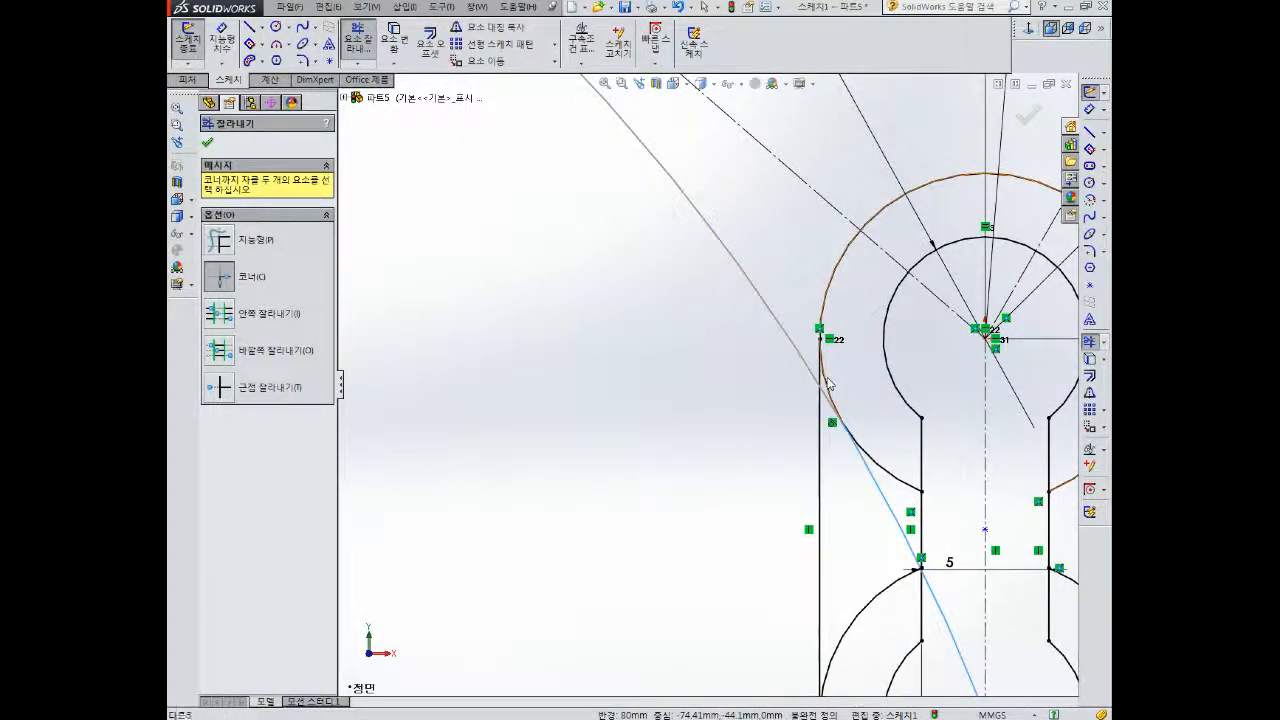
pyautogui.click(828, 382)
pyautogui.scroll(-3, 827, 380)
pyautogui.scroll(2, 827, 380)
pyautogui.scroll(3, 827, 379)
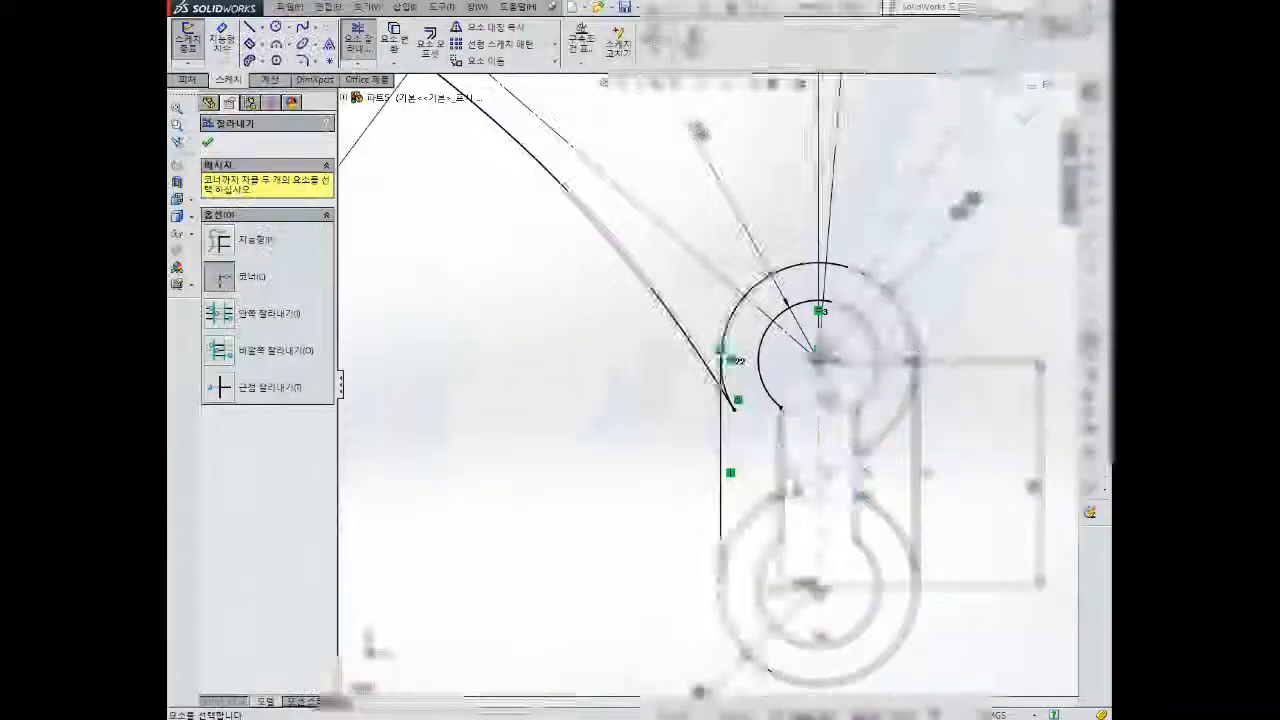
pyautogui.hotkey('ctrl', 'z')
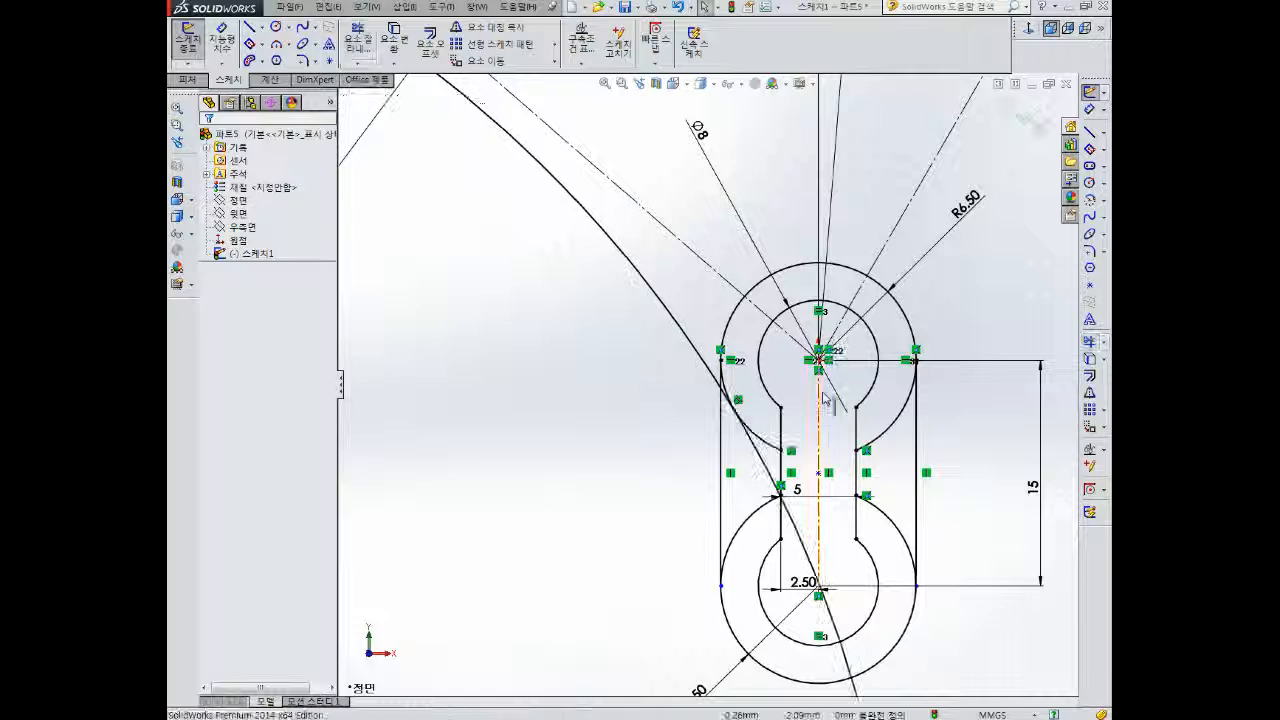
pyautogui.click(1089, 343)
pyautogui.press('Escape')
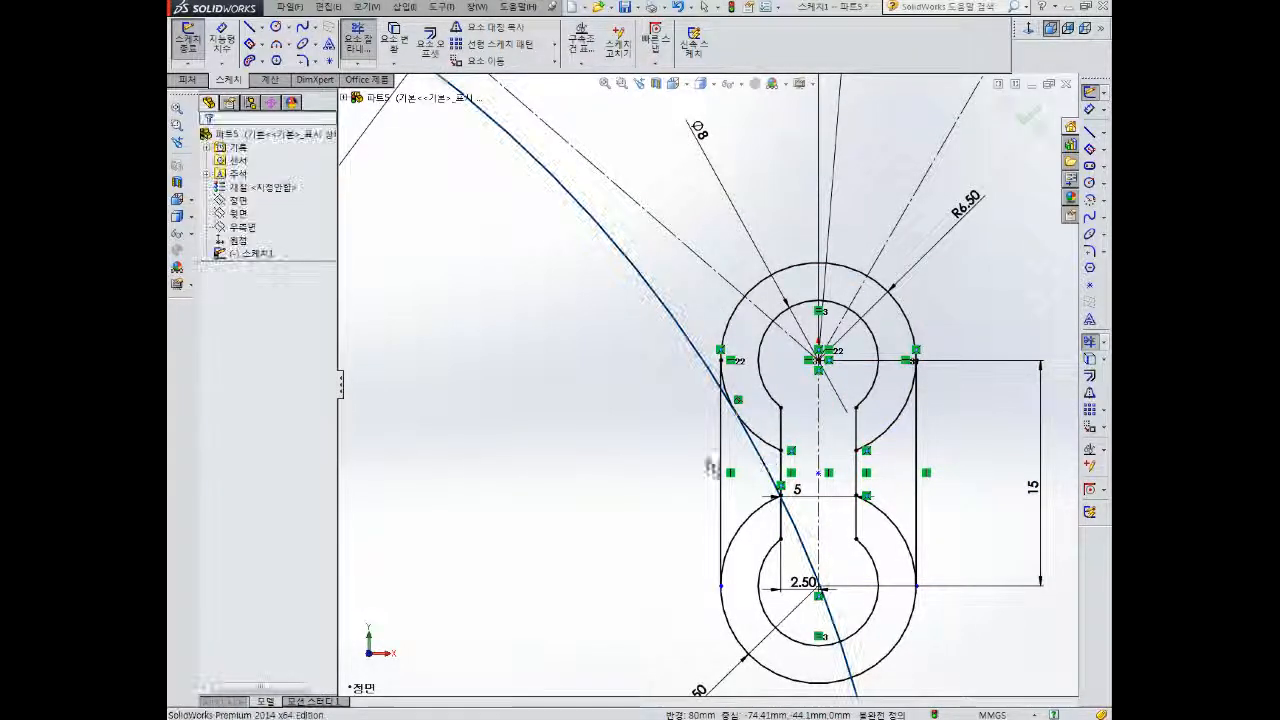
# - Trim the R80 arc where it meets the upper R6.50 outer arc and delete the leftover piece running through the lower circle
pyautogui.click(1089, 343)
pyautogui.click(230, 392)
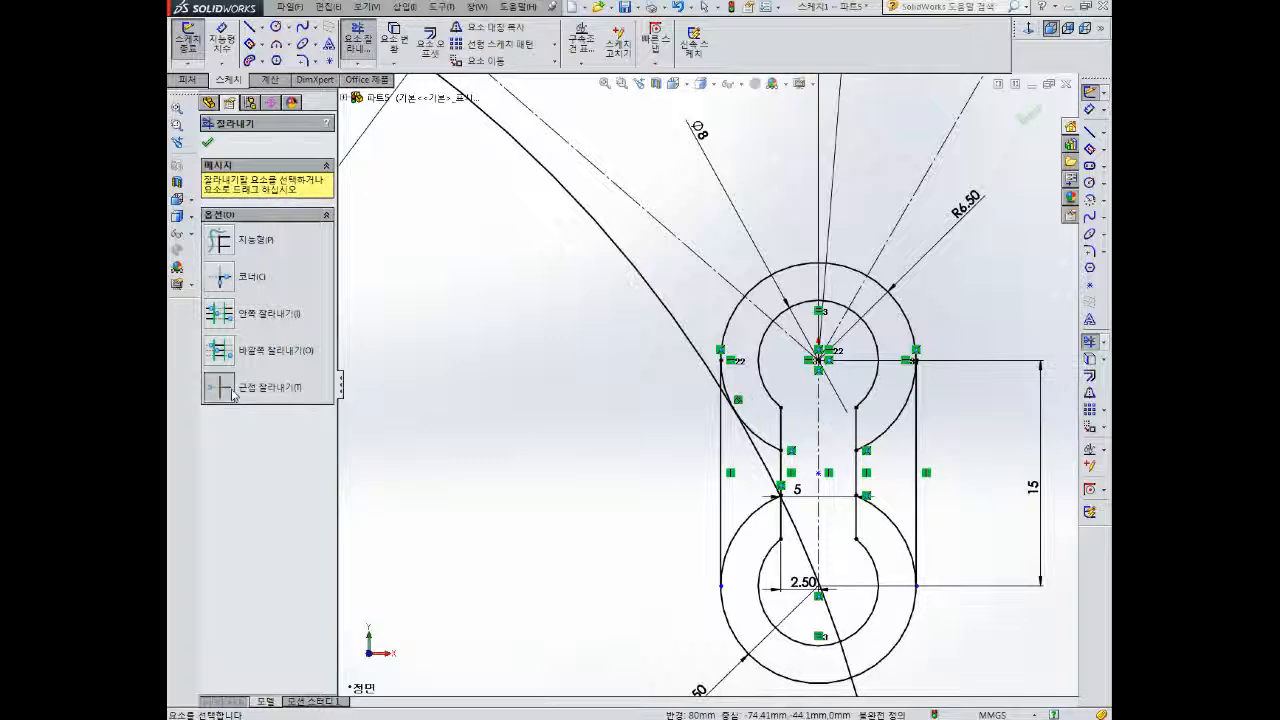
pyautogui.click(757, 455)
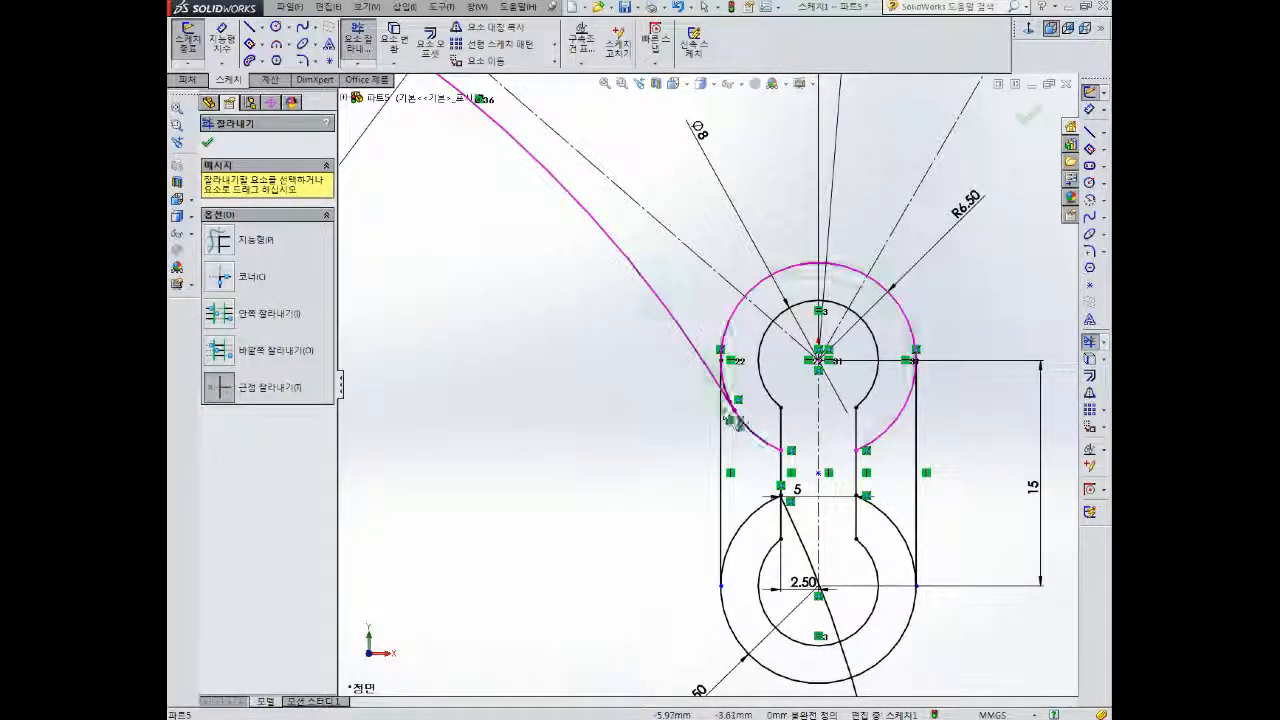
pyautogui.scroll(-4, 728, 412)
pyautogui.scroll(6, 757, 450)
pyautogui.press('Escape')
pyautogui.click(774, 516)
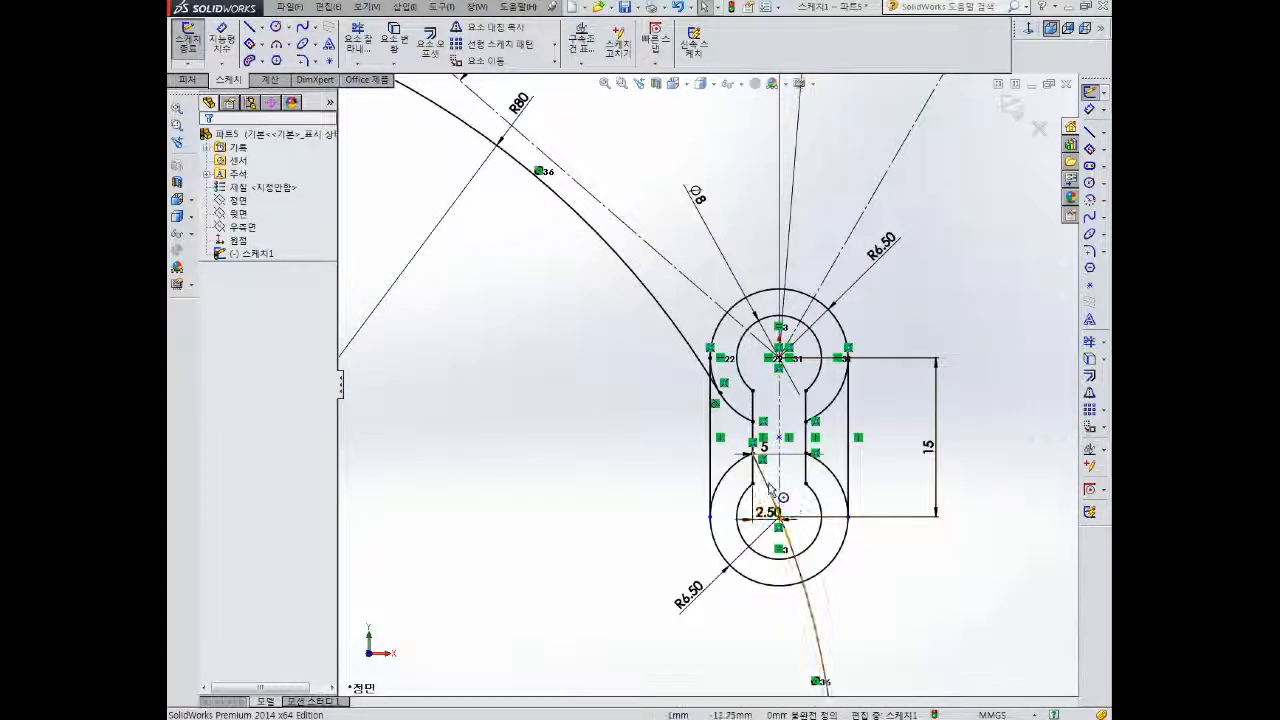
pyautogui.press('Delete')
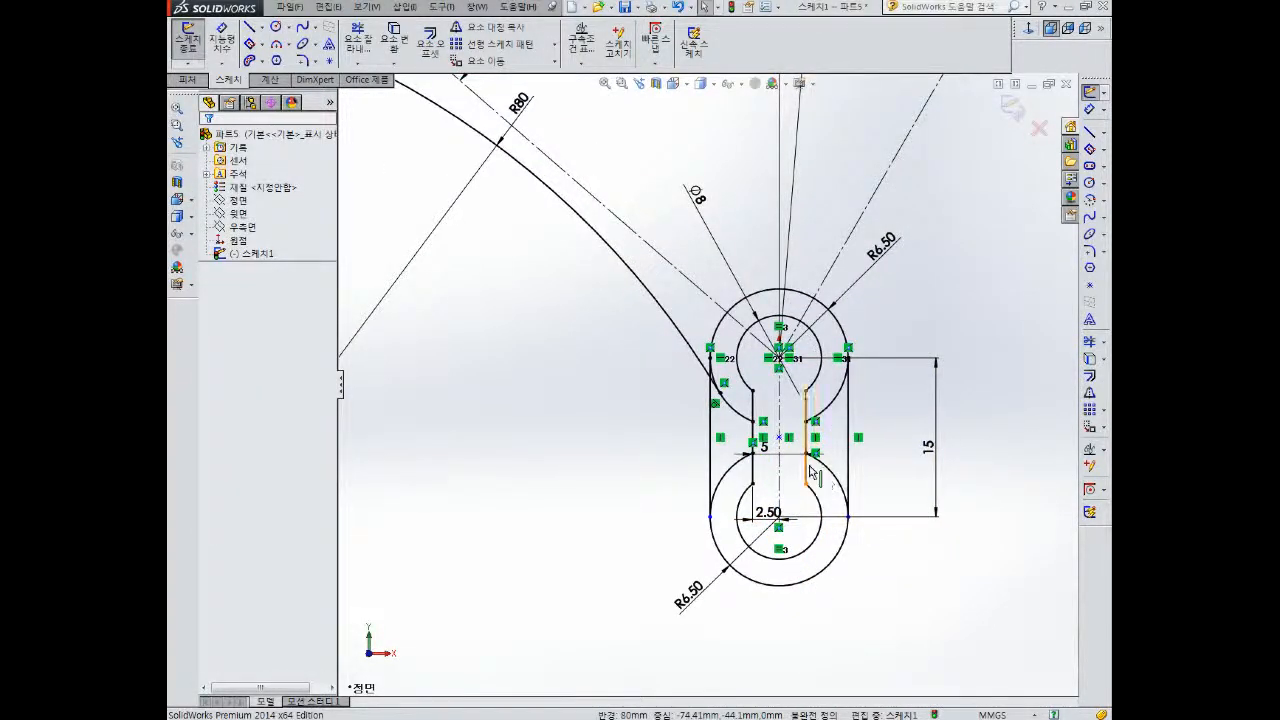
# - Sketch a three-point arc on the right side of the sketch, running from beside the link up past the slot's rounded right end
pyautogui.scroll(-4, 811, 472)
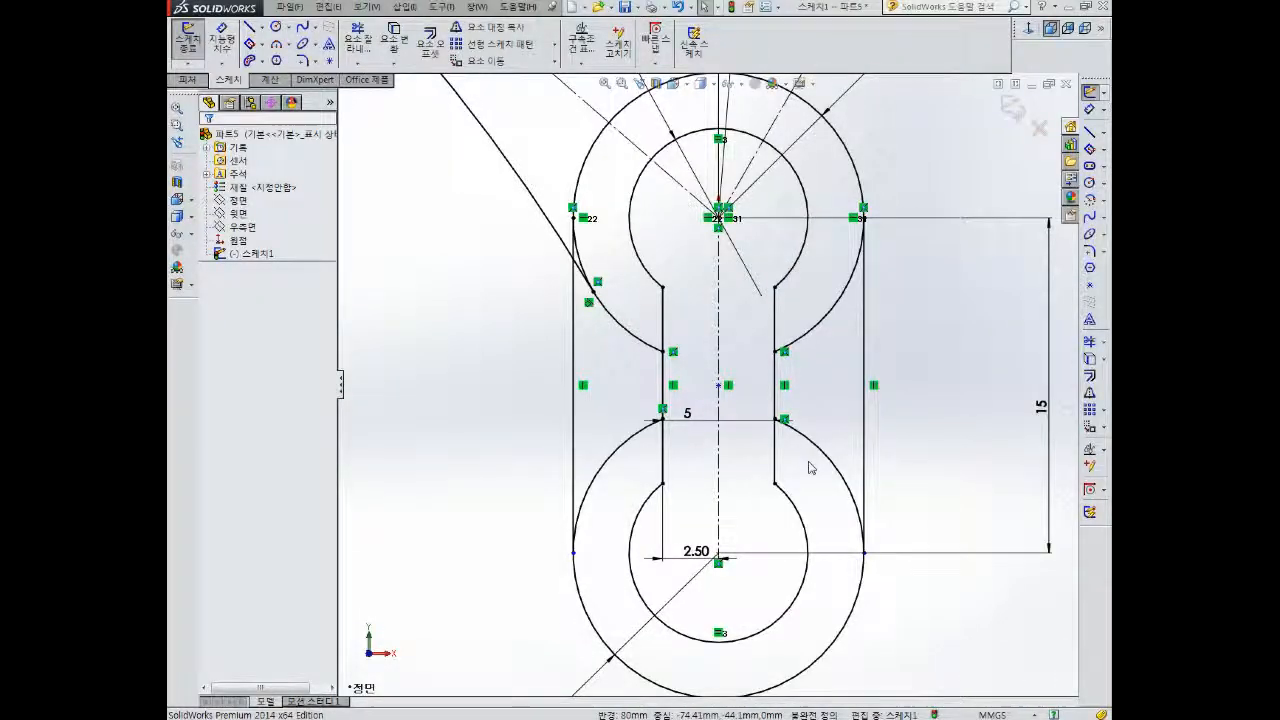
pyautogui.scroll(6, 810, 467)
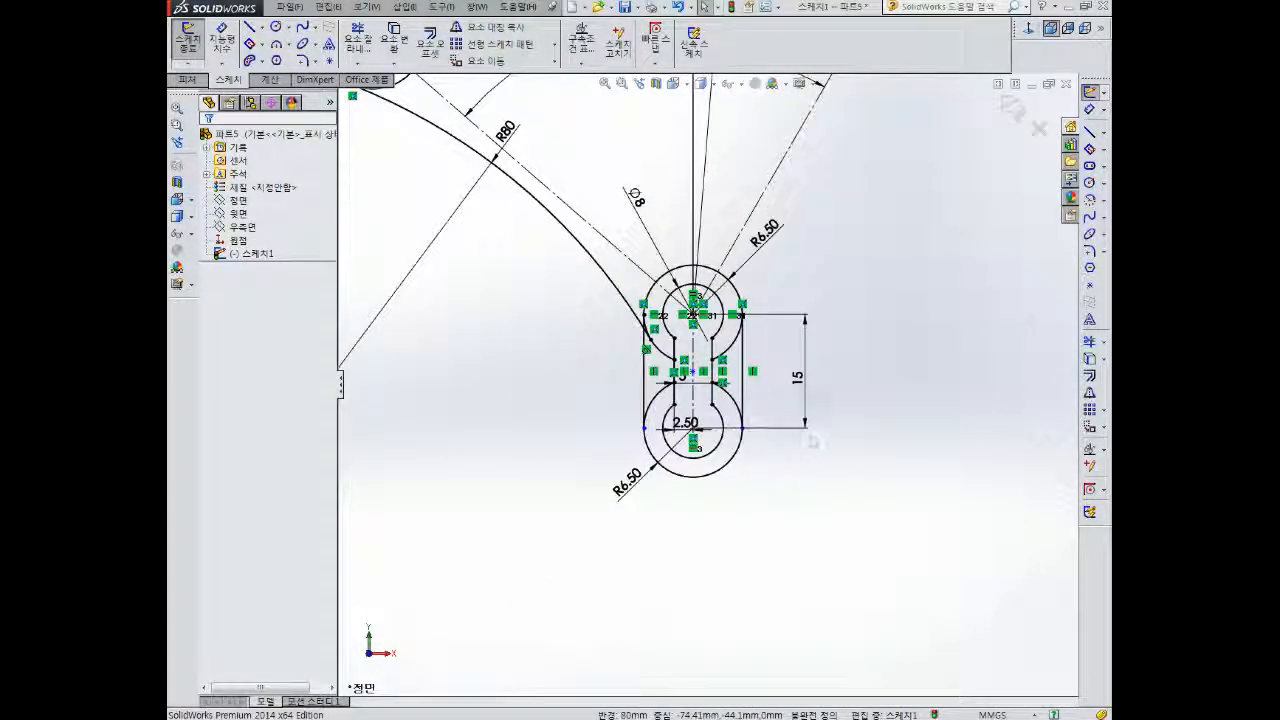
pyautogui.scroll(2, 815, 438)
pyautogui.scroll(-4, 809, 366)
pyautogui.scroll(6, 797, 363)
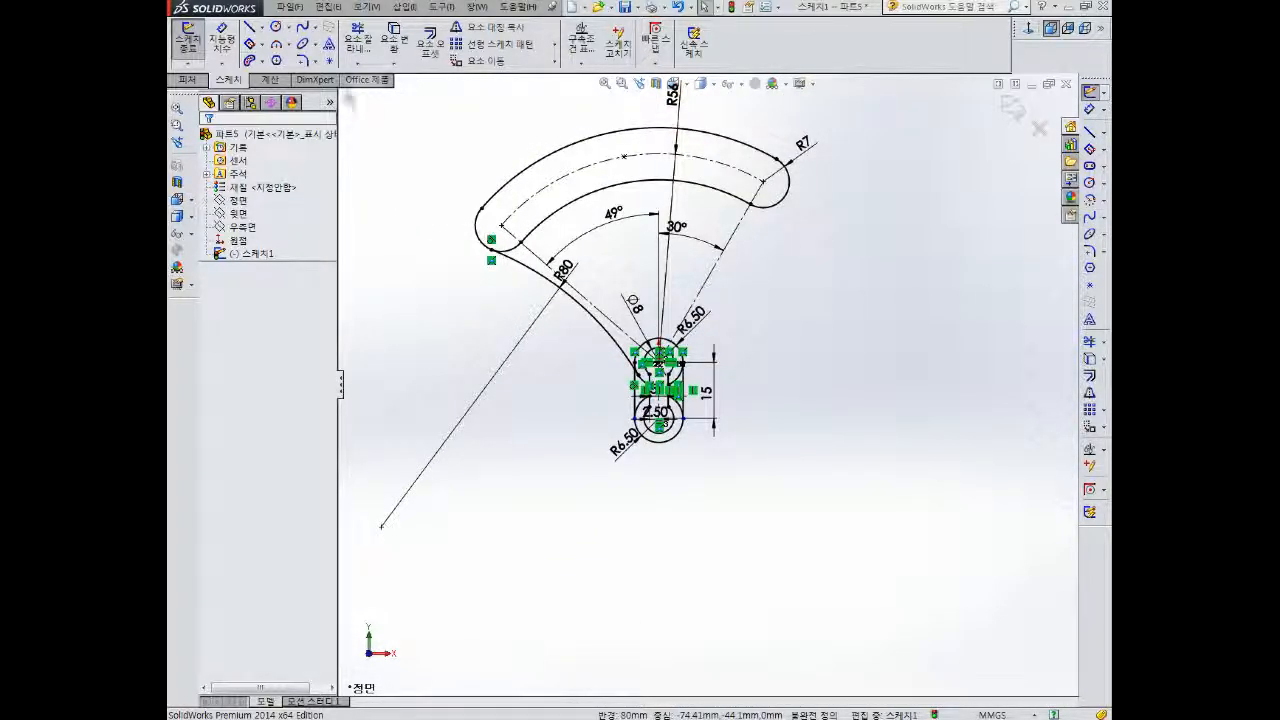
pyautogui.click(276, 45)
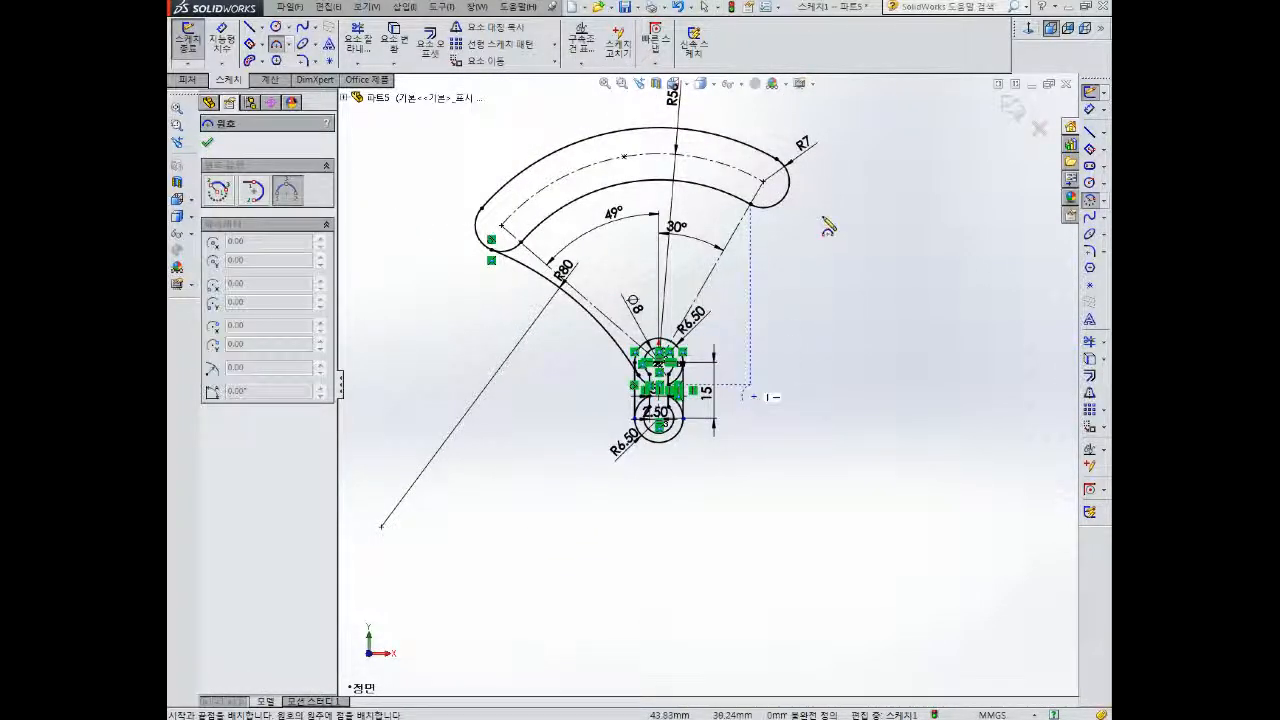
pyautogui.press('Escape')
pyautogui.moveTo(799, 309); pyautogui.dragTo(788, 338, button='right')
pyautogui.click(276, 45)
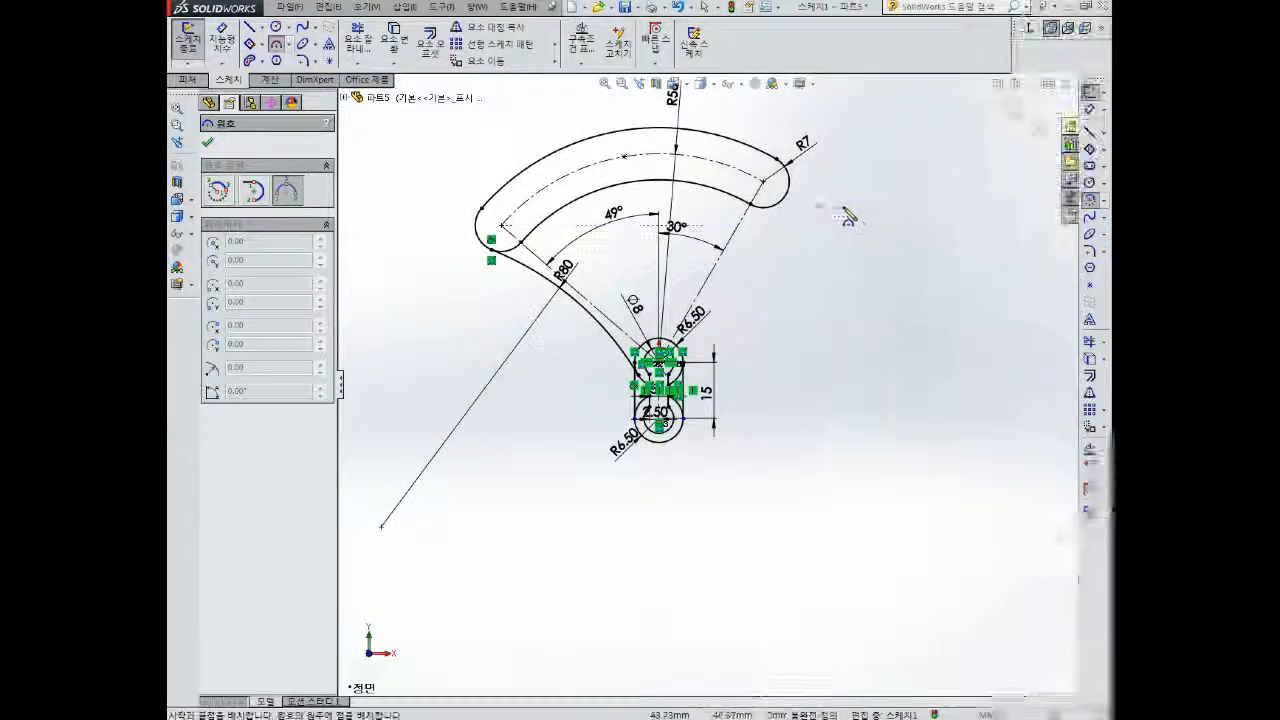
pyautogui.click(750, 412)
pyautogui.click(844, 204)
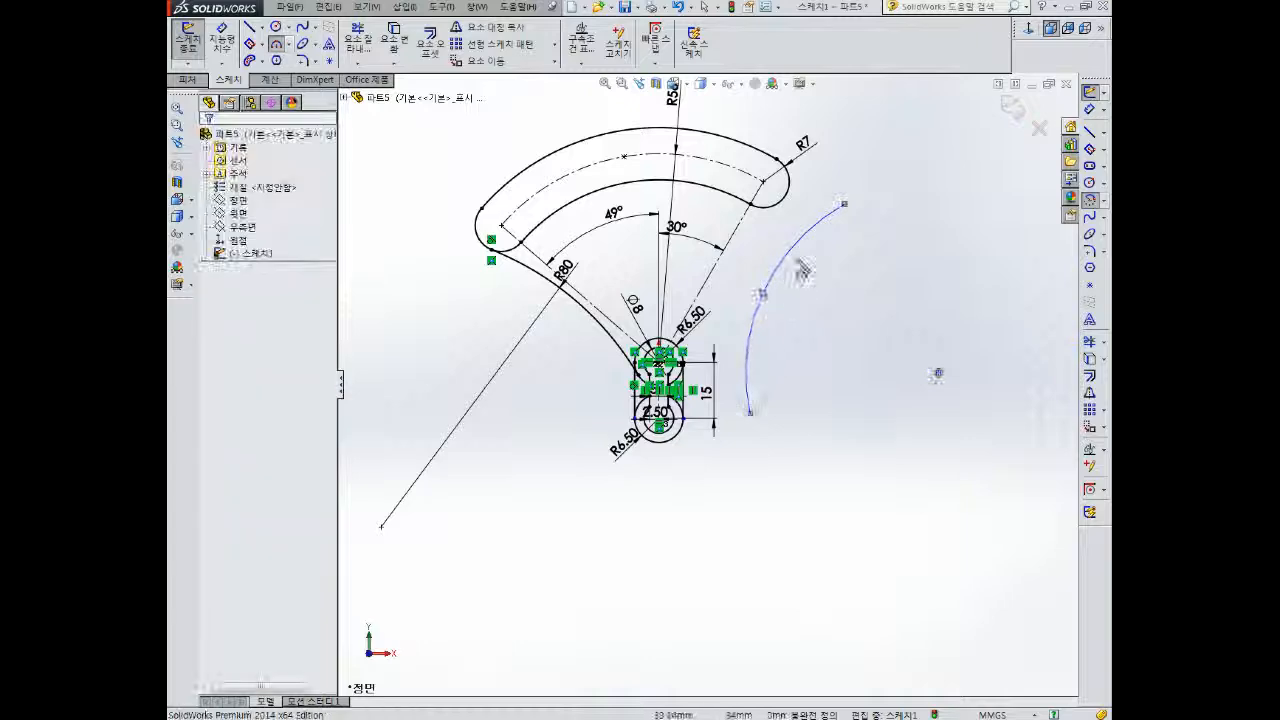
pyautogui.press('Escape')
# - Make the new right-hand arc tangent to the slot's rounded right end and to the upper R6.50 outer arc
pyautogui.click(808, 230)
pyautogui.keyDown('ctrl'); pyautogui.click(780, 200); pyautogui.keyUp('ctrl')
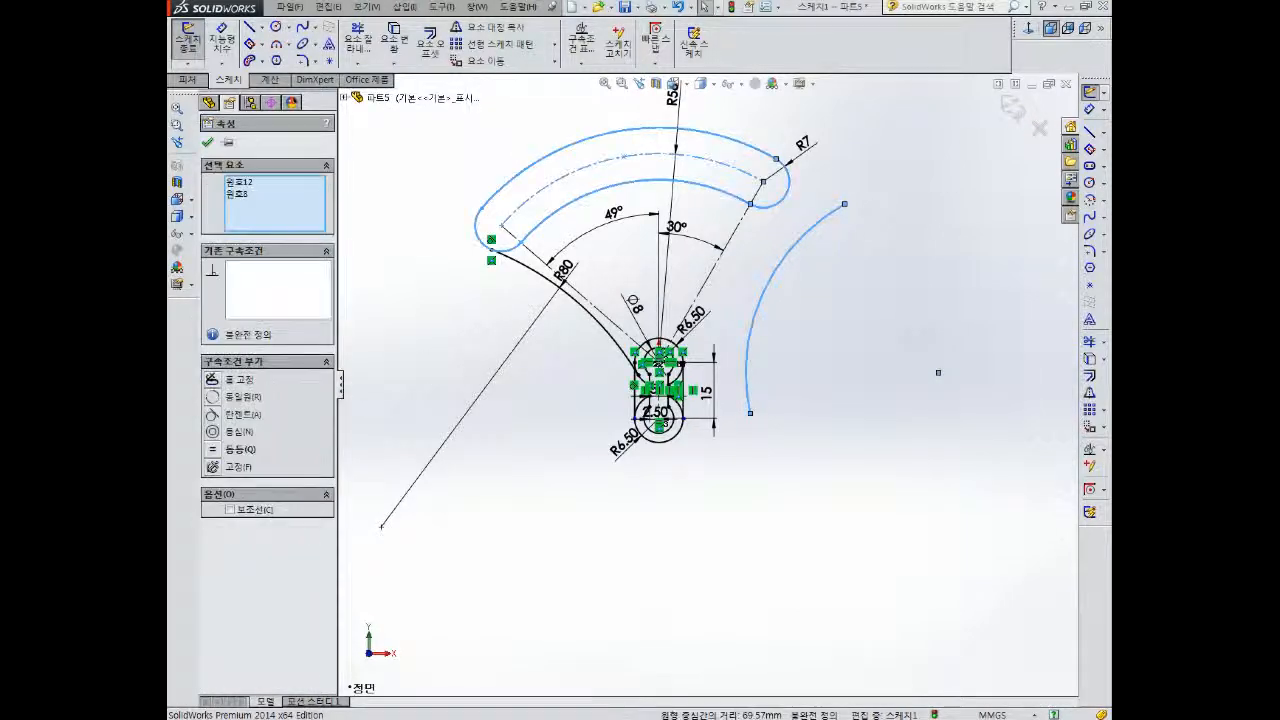
pyautogui.click(211, 415)
pyautogui.press('Escape')
pyautogui.scroll(-4, 697, 372)
pyautogui.click(743, 308)
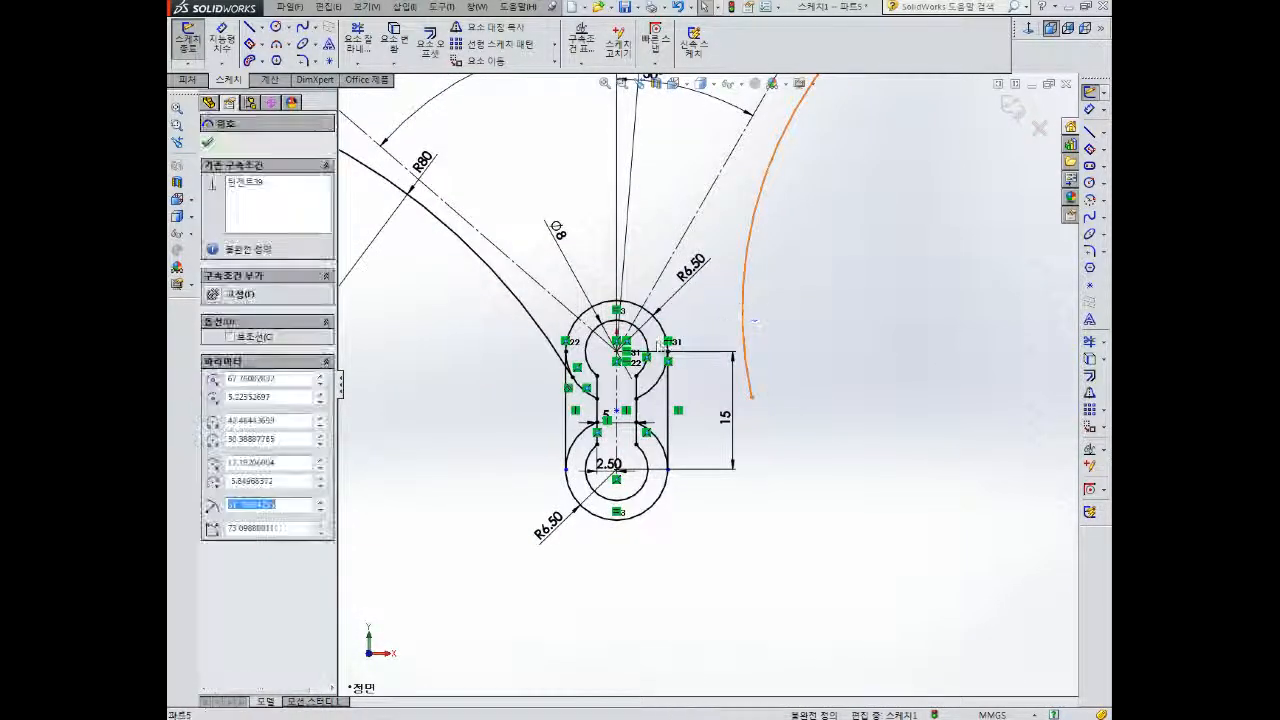
pyautogui.keyDown('ctrl'); pyautogui.click(652, 316); pyautogui.keyUp('ctrl')
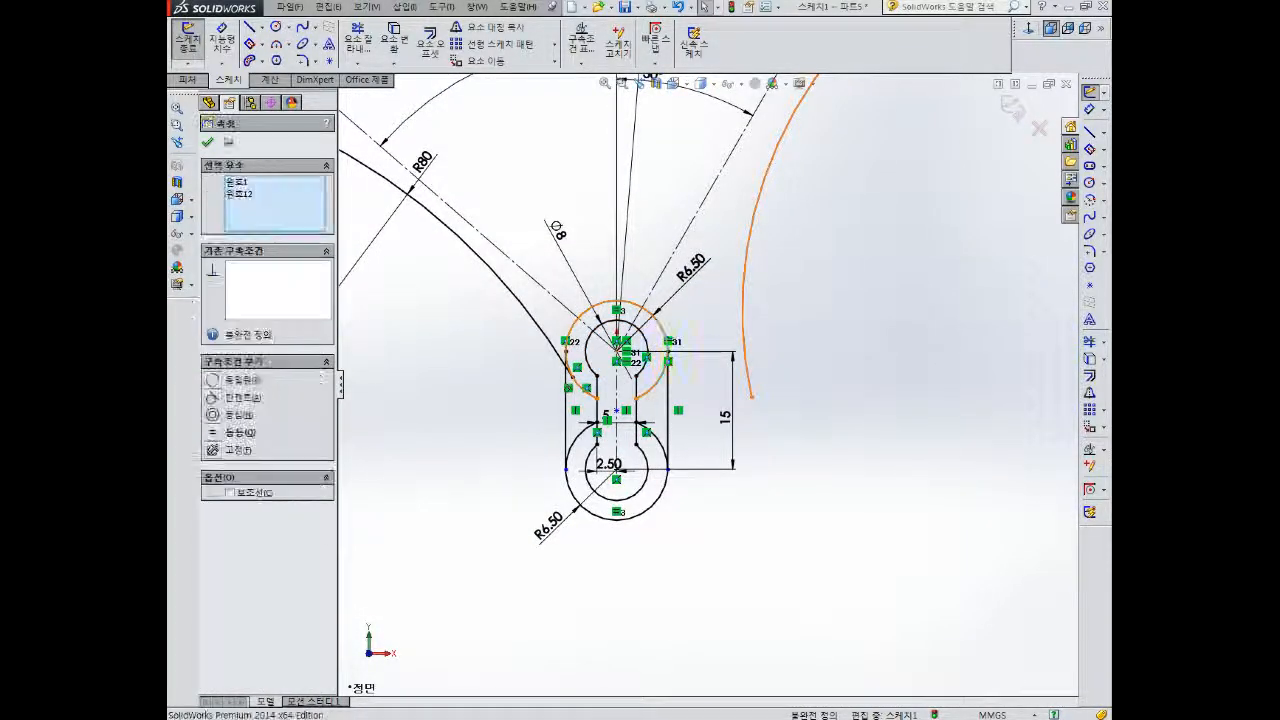
pyautogui.click(214, 415)
pyautogui.press('Escape')
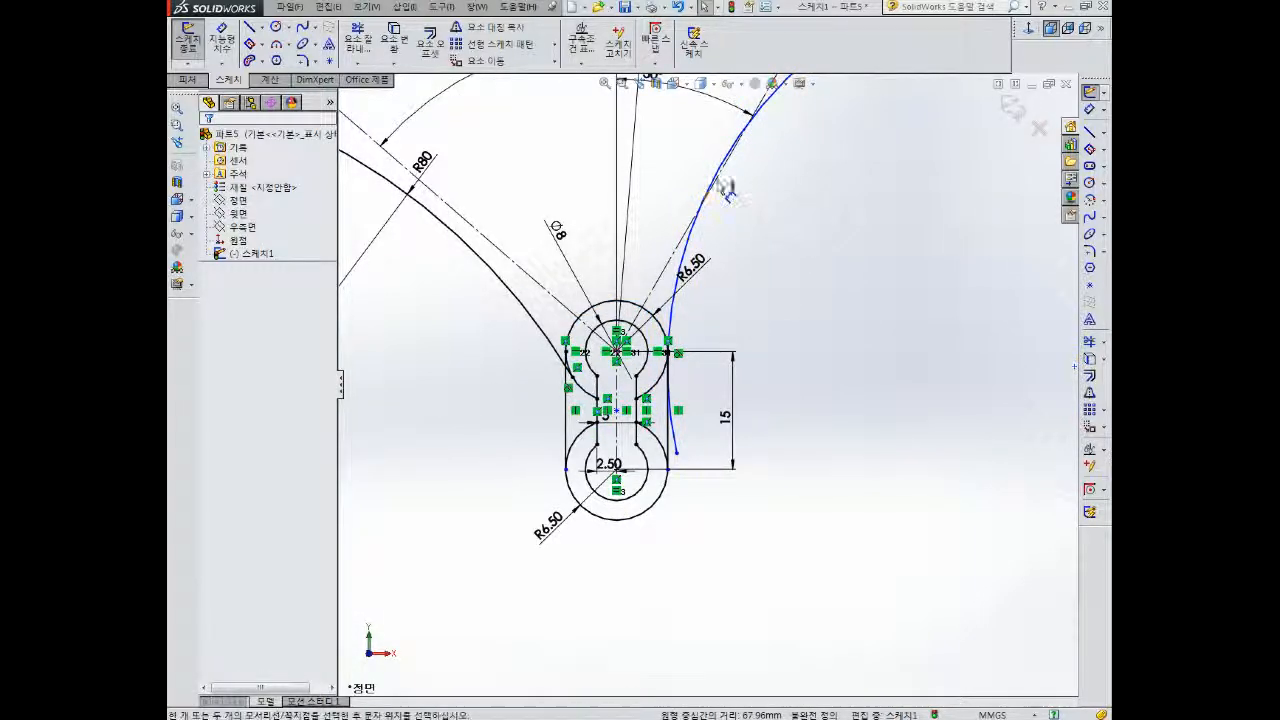
# - Dimension the right-hand tangent arc with a radius of 80 mm
pyautogui.click(717, 180)
pyautogui.click(769, 229)
pyautogui.write('80')
pyautogui.press('Return')
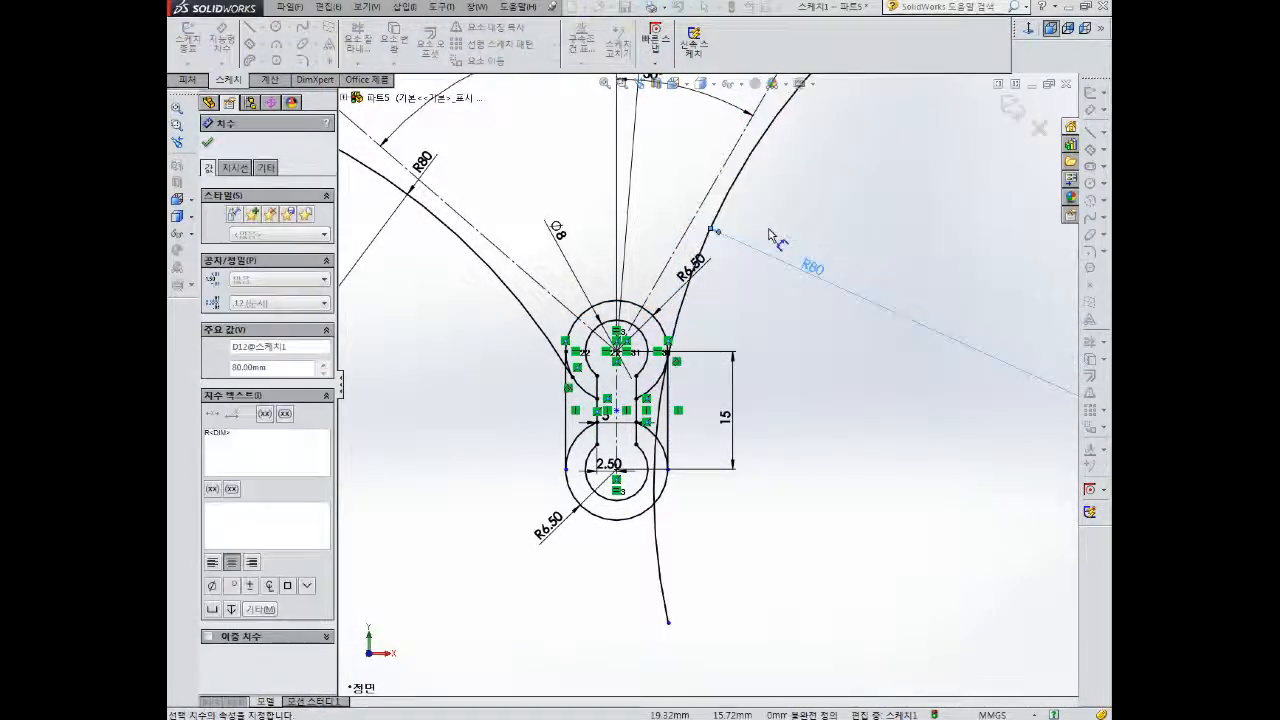
# - Trim the right-hand R80 arc beyond the slot's right end and at the upper outer arc, and delete the leftover lower piece
pyautogui.scroll(4, 760, 245)
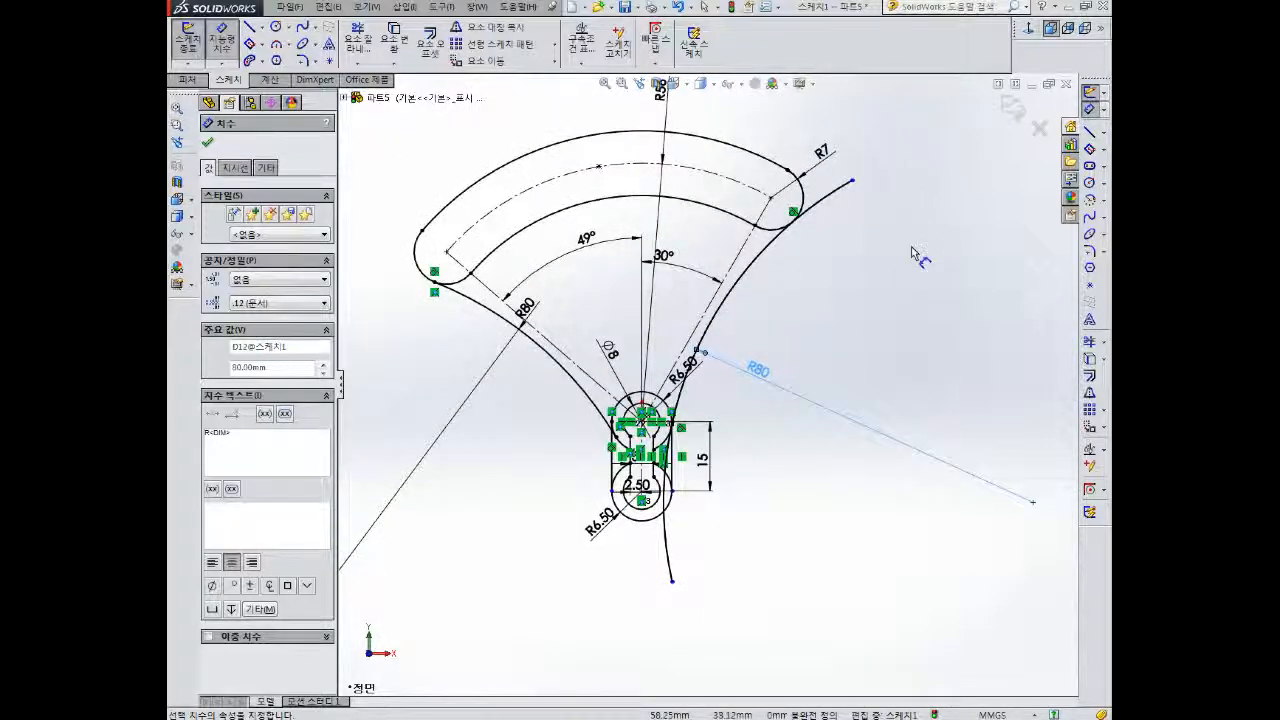
pyautogui.click(857, 206)
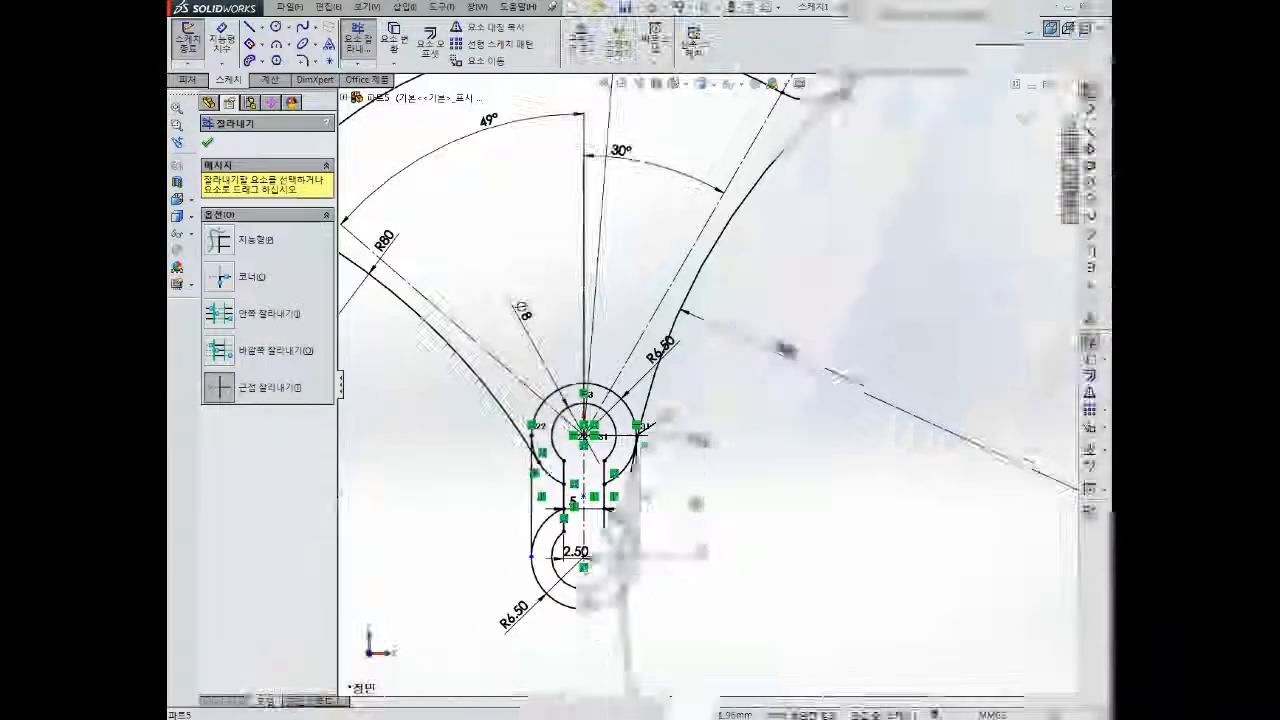
pyautogui.scroll(-8, 690, 395)
pyautogui.scroll(-1, 692, 387)
pyautogui.scroll(-2, 717, 368)
pyautogui.scroll(2, 717, 390)
pyautogui.moveTo(686, 524); pyautogui.dragTo(672, 528)
pyautogui.scroll(8, 700, 480)
pyautogui.press('Escape')
pyautogui.click(704, 579)
pyautogui.press('Delete')
pyautogui.scroll(-2, 828, 387)
pyautogui.scroll(7, 824, 391)
pyautogui.scroll(-2, 687, 304)
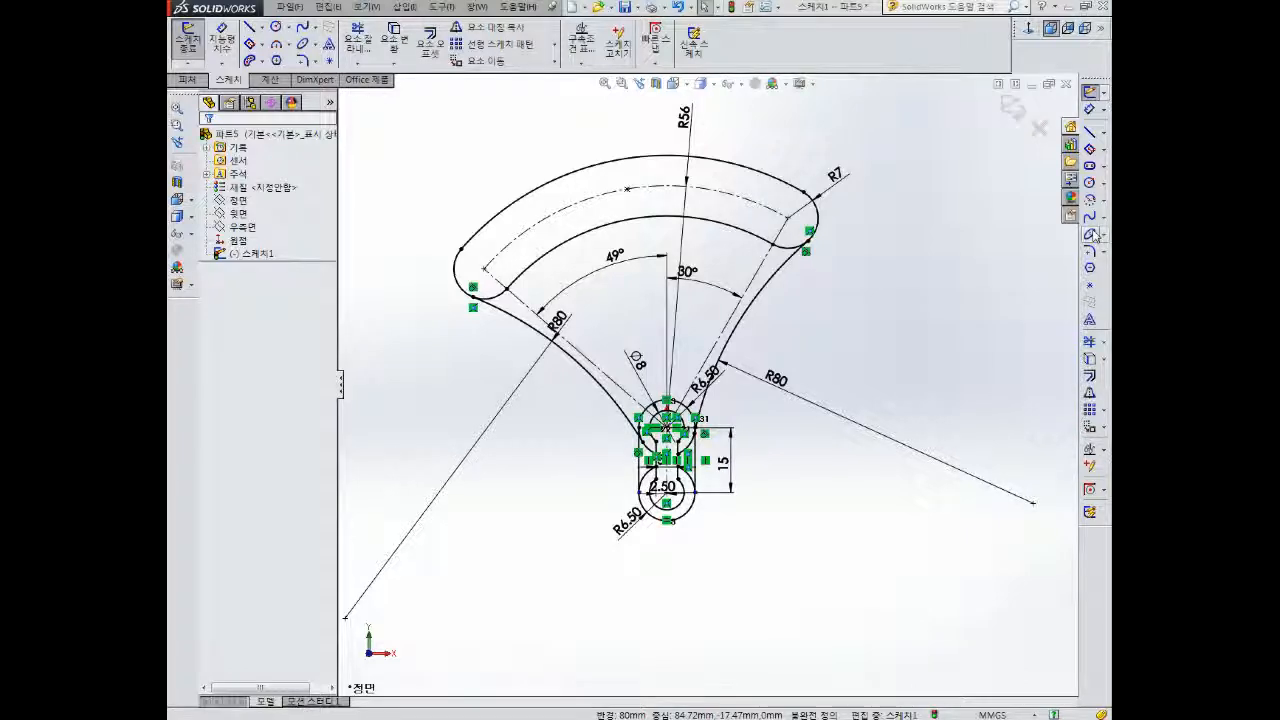
# - Trim away the slot's lower arc and the inner portions of both rounded ends, leaving only the outer lever contour
pyautogui.click(1091, 232)
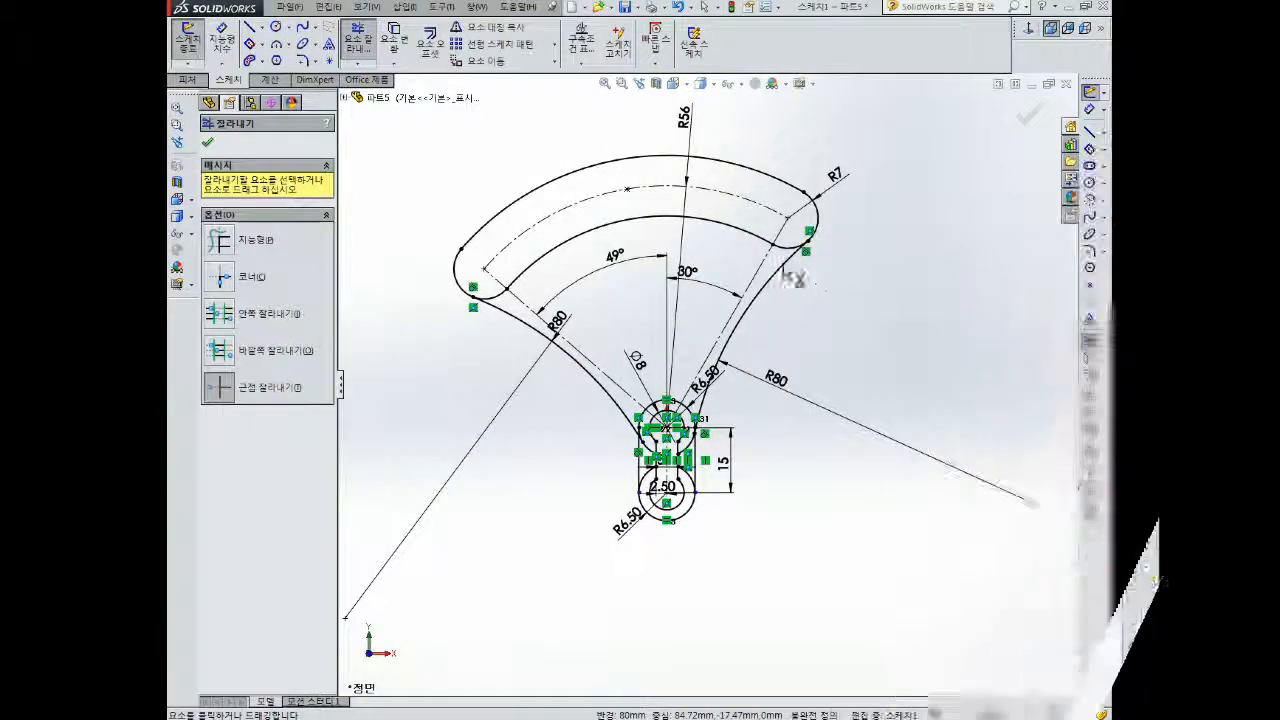
pyautogui.click(772, 279)
pyautogui.click(681, 372)
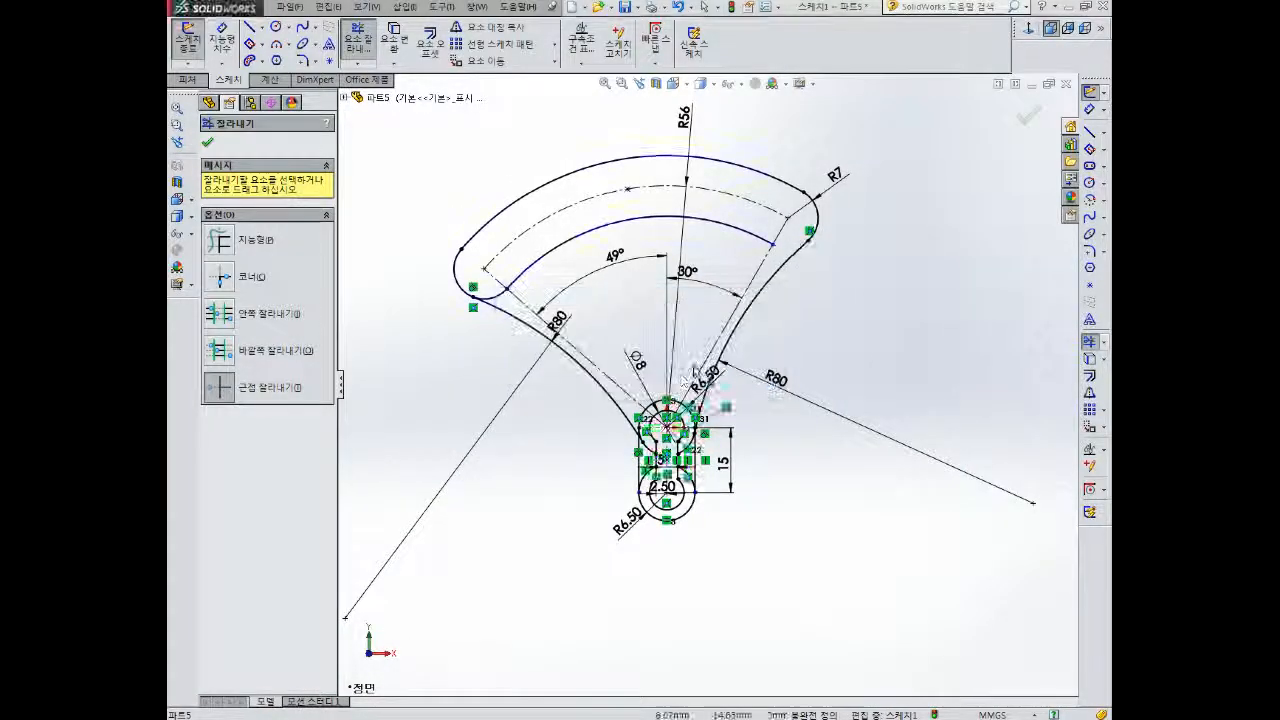
pyautogui.click(731, 228)
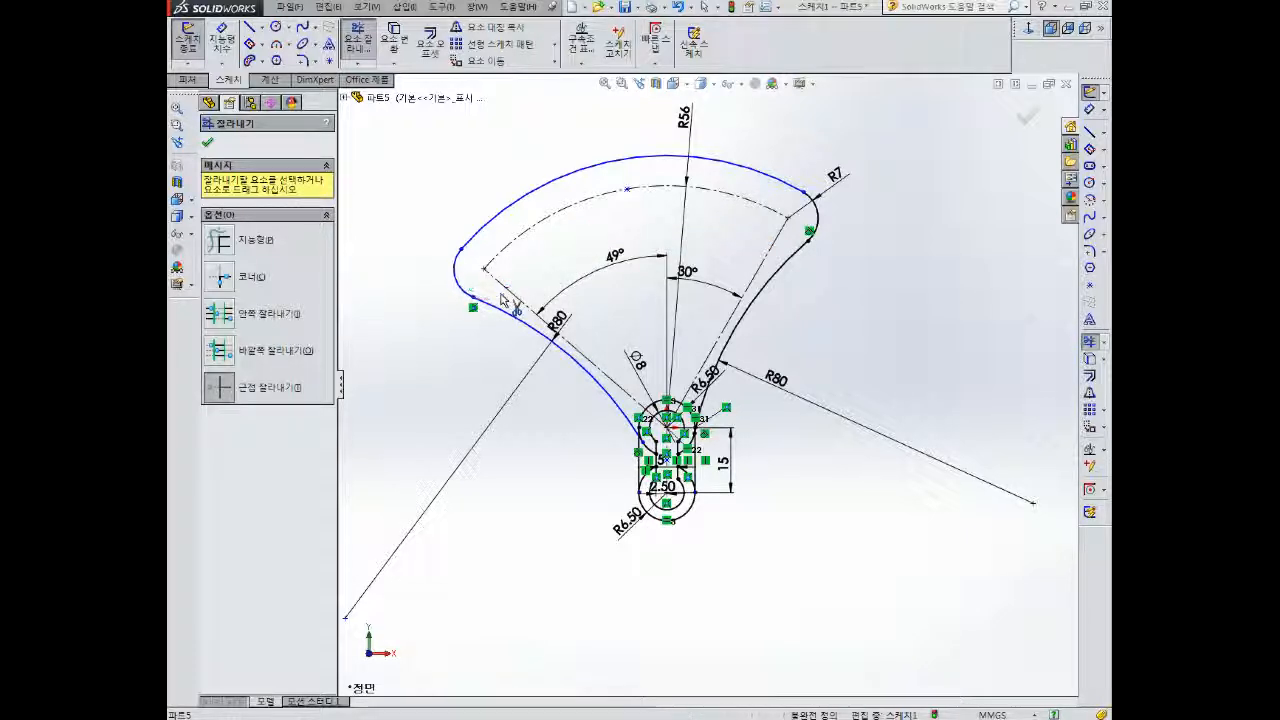
pyautogui.press('Escape')
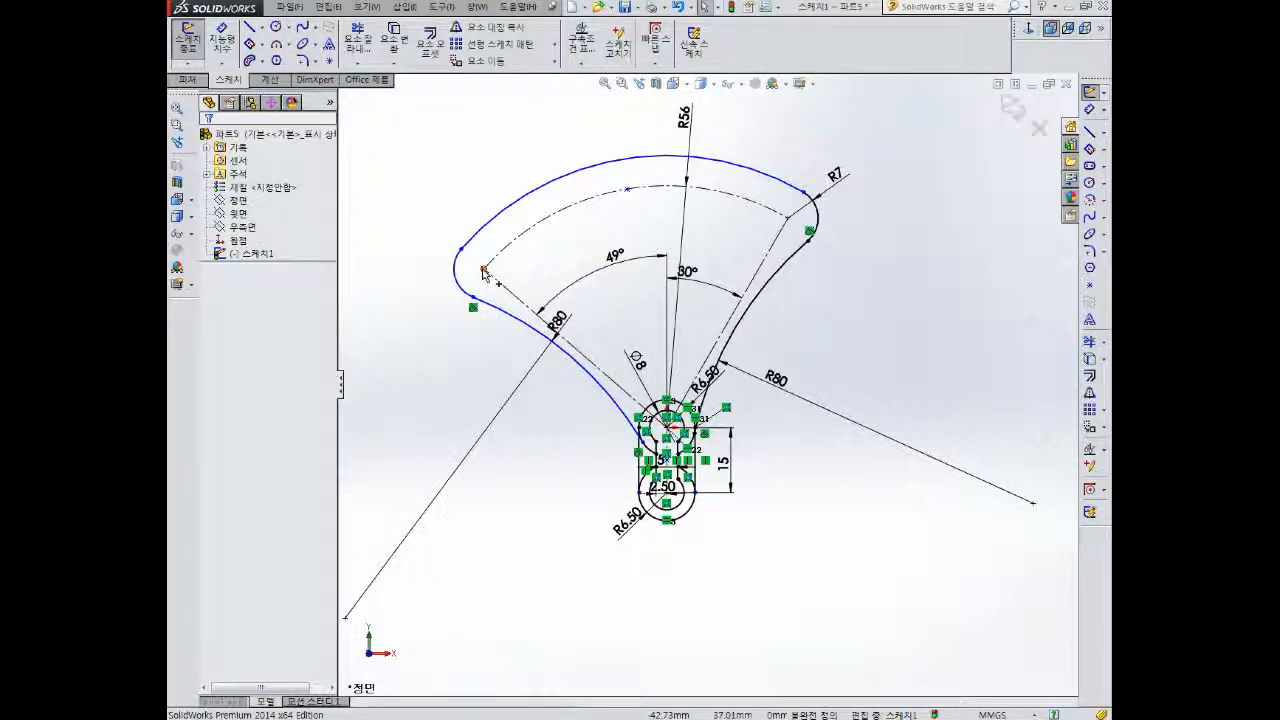
# - Dimension the outline's top arc with a radius of 63 mm and its rounded left end with a radius of 7 mm
pyautogui.moveTo(440, 362); pyautogui.dragTo(440, 330, button='right')
pyautogui.click(513, 203)
pyautogui.click(500, 164)
pyautogui.press('Return')
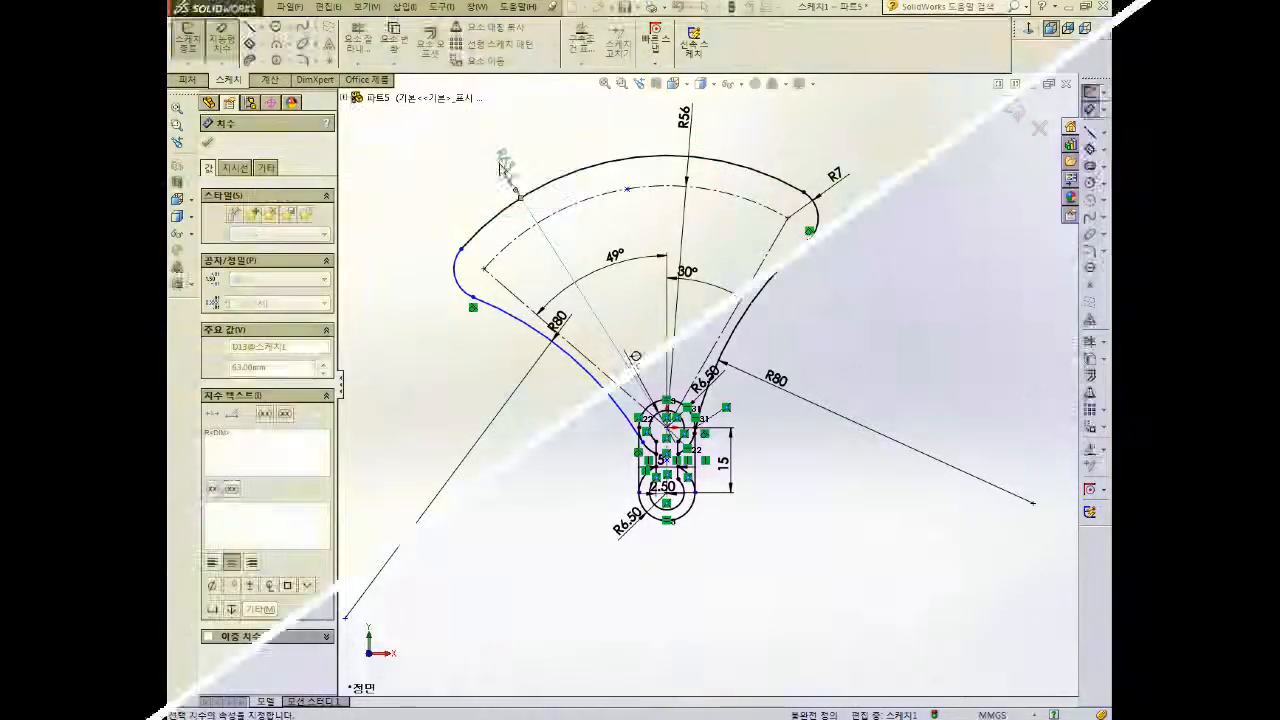
pyautogui.click(457, 291)
pyautogui.click(412, 303)
pyautogui.press('Return')
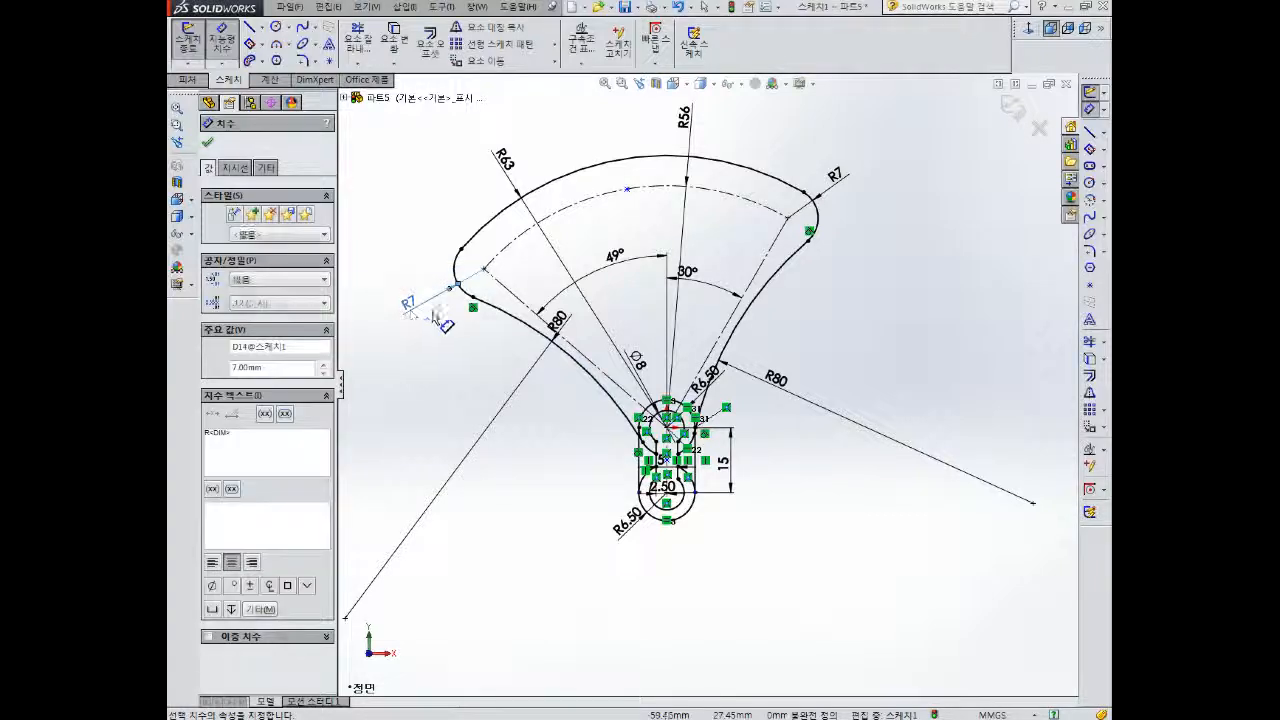
pyautogui.press('Escape')
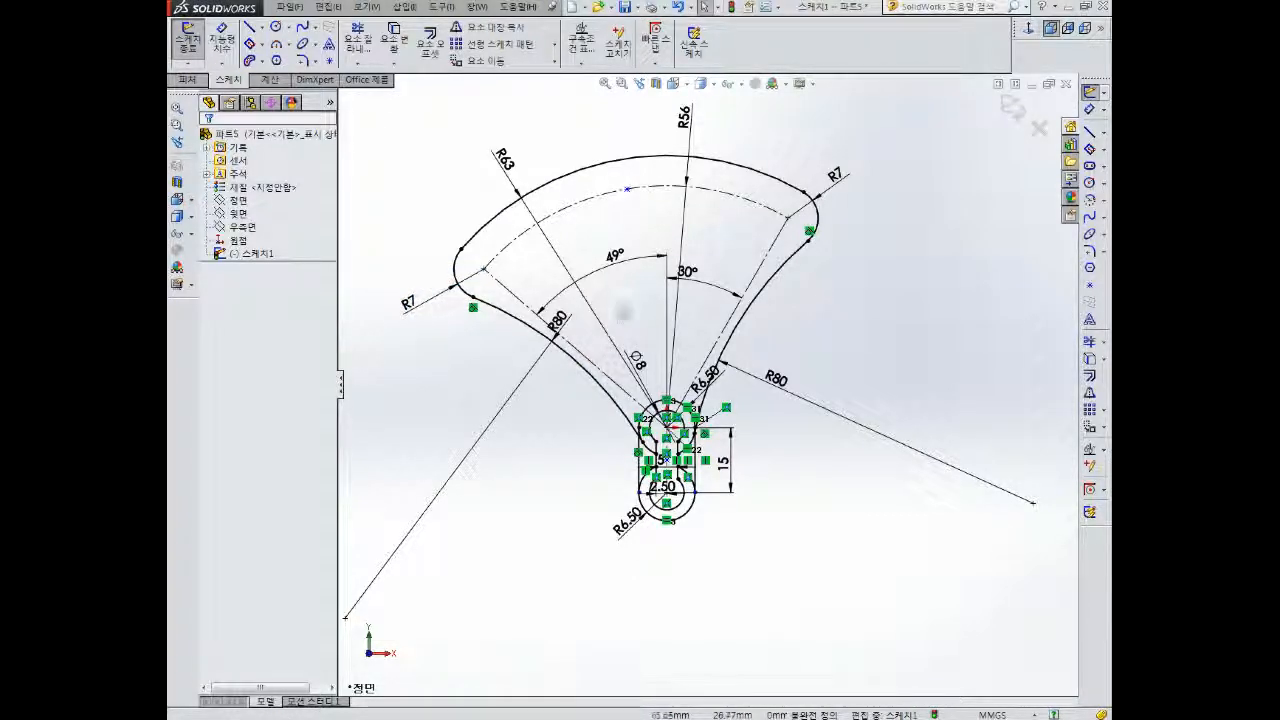
# - Draw two concentric circles at the centreline arc's left end: one matching the R7 rounded end and one about 5.3 mm in diameter
pyautogui.click(1092, 183)
pyautogui.scroll(-3, 500, 290)
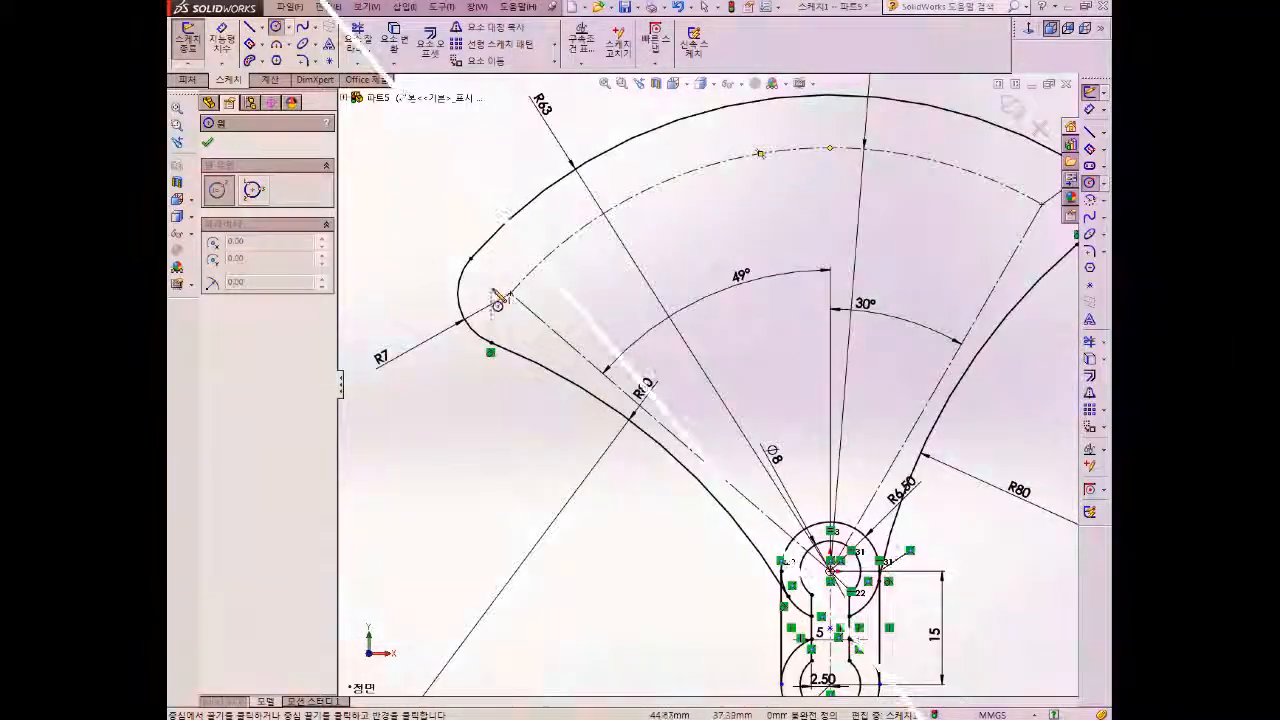
pyautogui.click(510, 293)
pyautogui.click(466, 323)
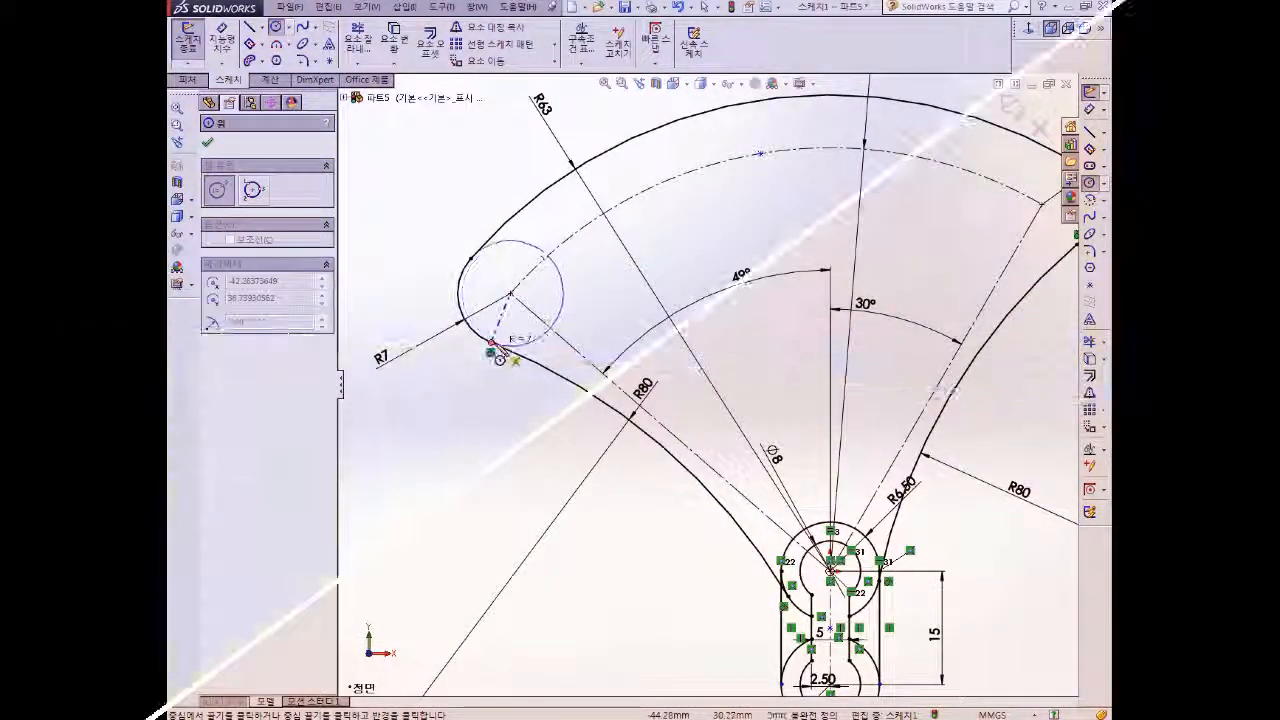
pyautogui.click(511, 293)
pyautogui.click(529, 301)
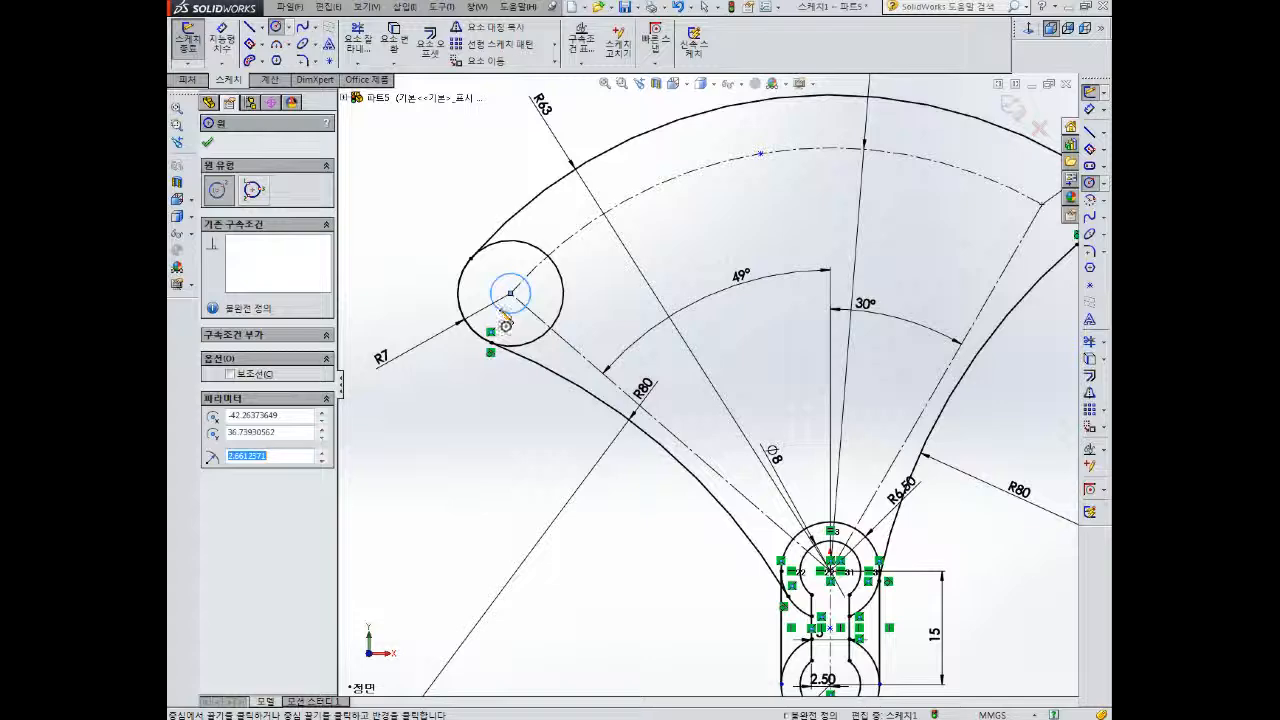
pyautogui.press('Escape')
# - Dimension the inner circle at the left end with a diameter of 8 mm
pyautogui.click(522, 279)
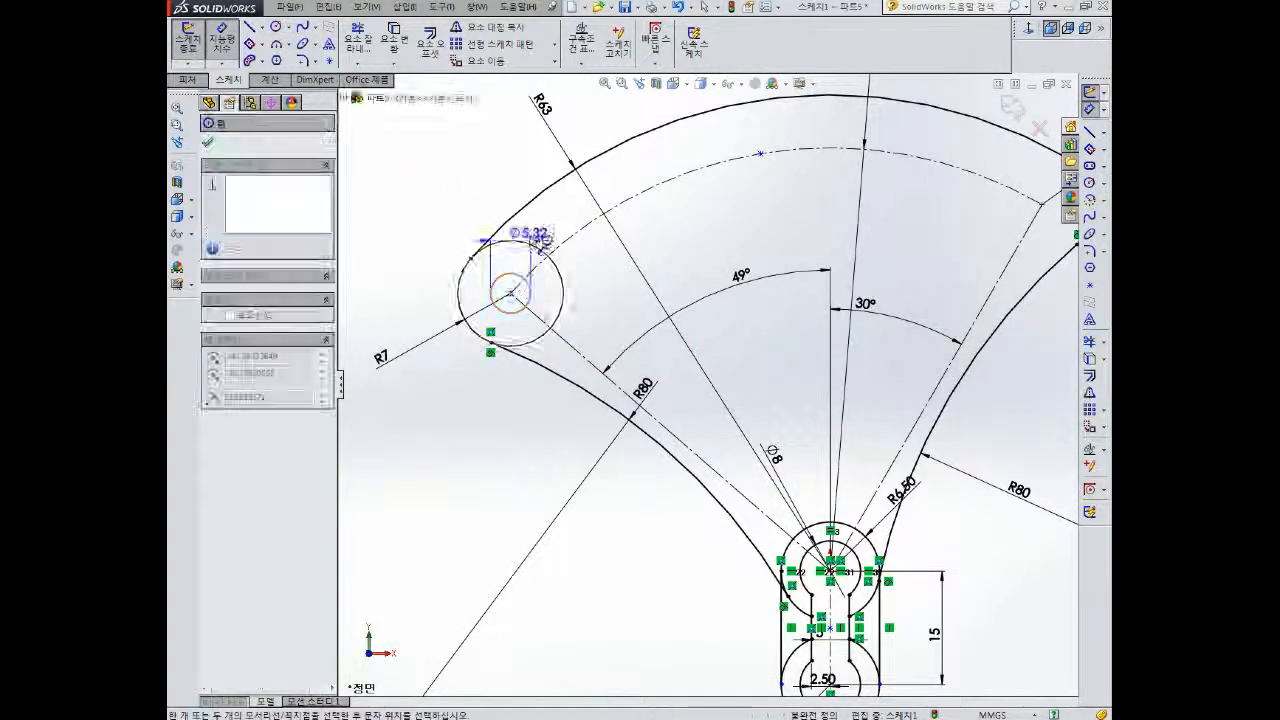
pyautogui.click(533, 231)
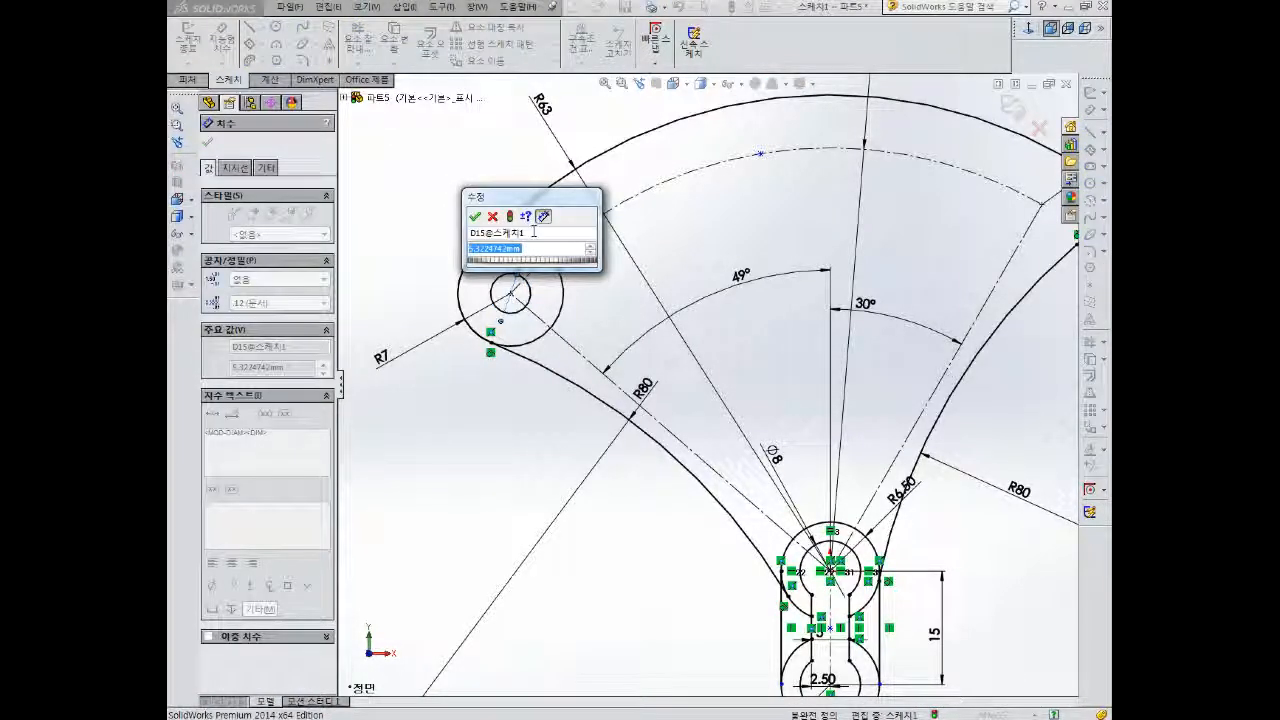
pyautogui.write('8')
pyautogui.press('Return')
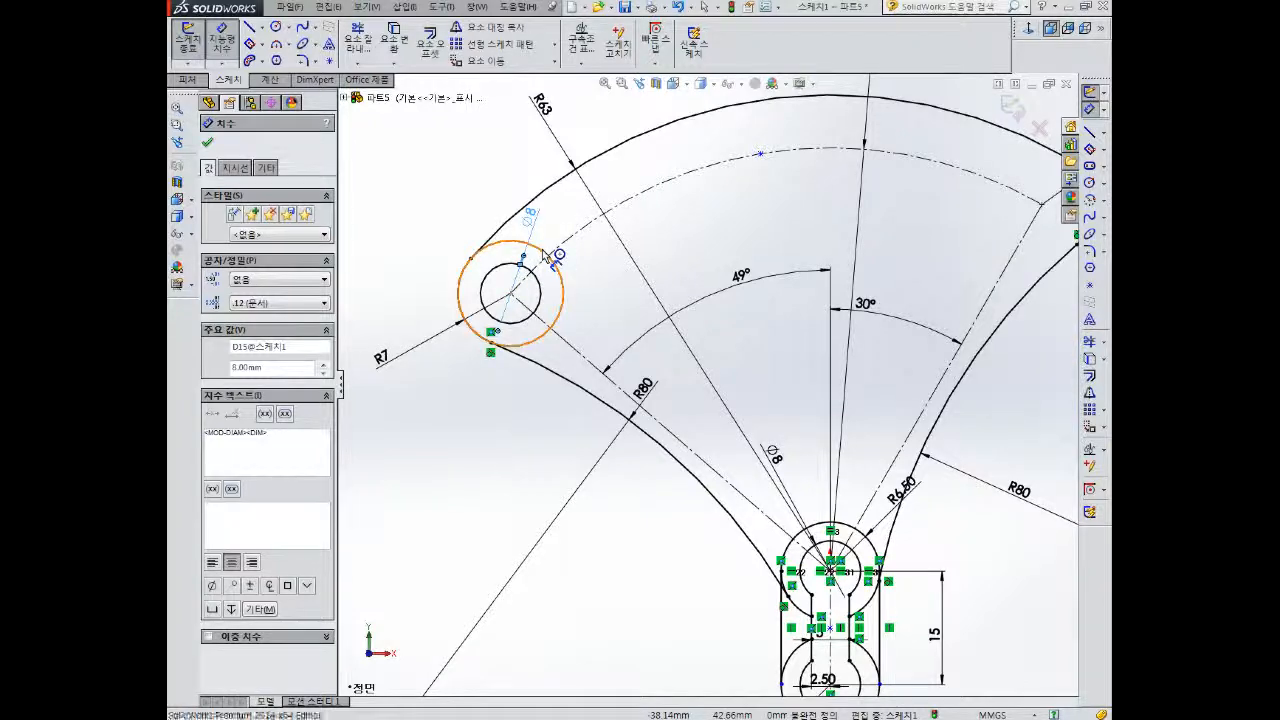
pyautogui.click(541, 250)
pyautogui.press('Escape')
# - Draw two concentric circles at the centreline arc's right end: one matching the R7 rounded end and one about 5.8 mm in diameter
pyautogui.scroll(-3, 558, 240)
pyautogui.scroll(5, 858, 304)
pyautogui.scroll(-4, 871, 300)
pyautogui.scroll(6, 880, 305)
pyautogui.scroll(2, 945, 345)
pyautogui.scroll(-10, 836, 388)
pyautogui.scroll(4, 489, 530)
pyautogui.scroll(-4, 564, 484)
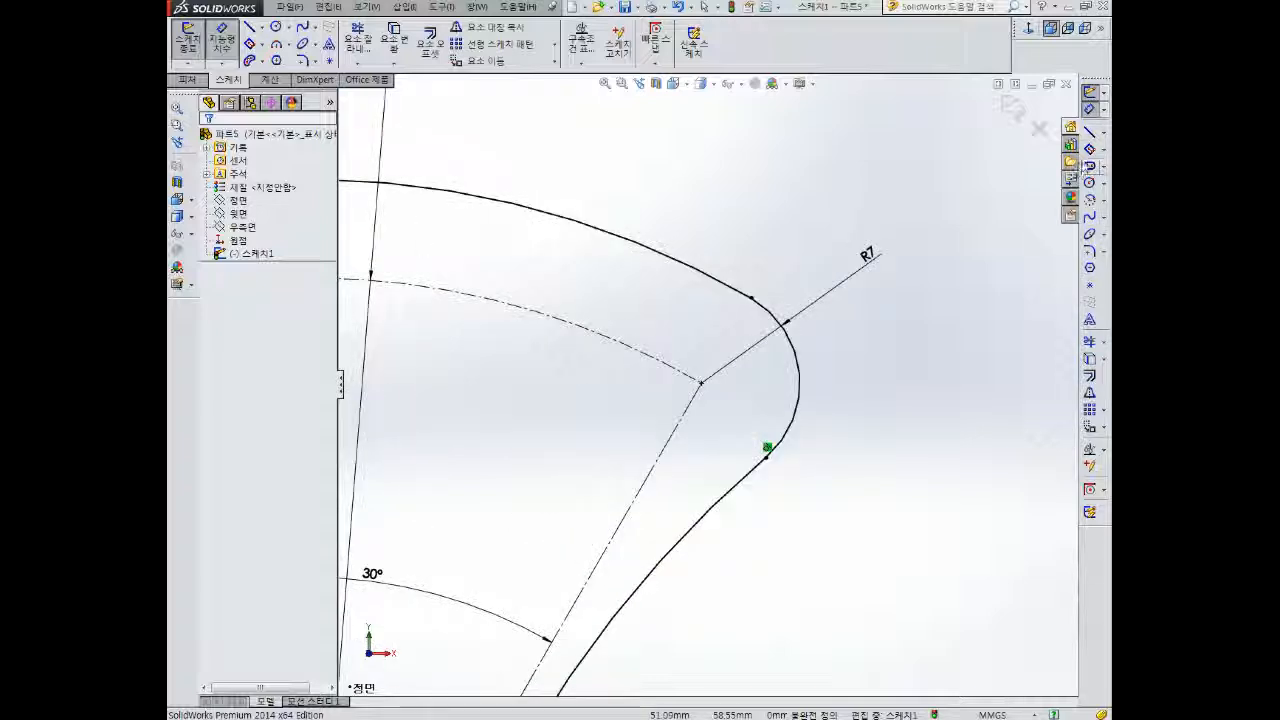
pyautogui.click(1090, 183)
pyautogui.click(700, 382)
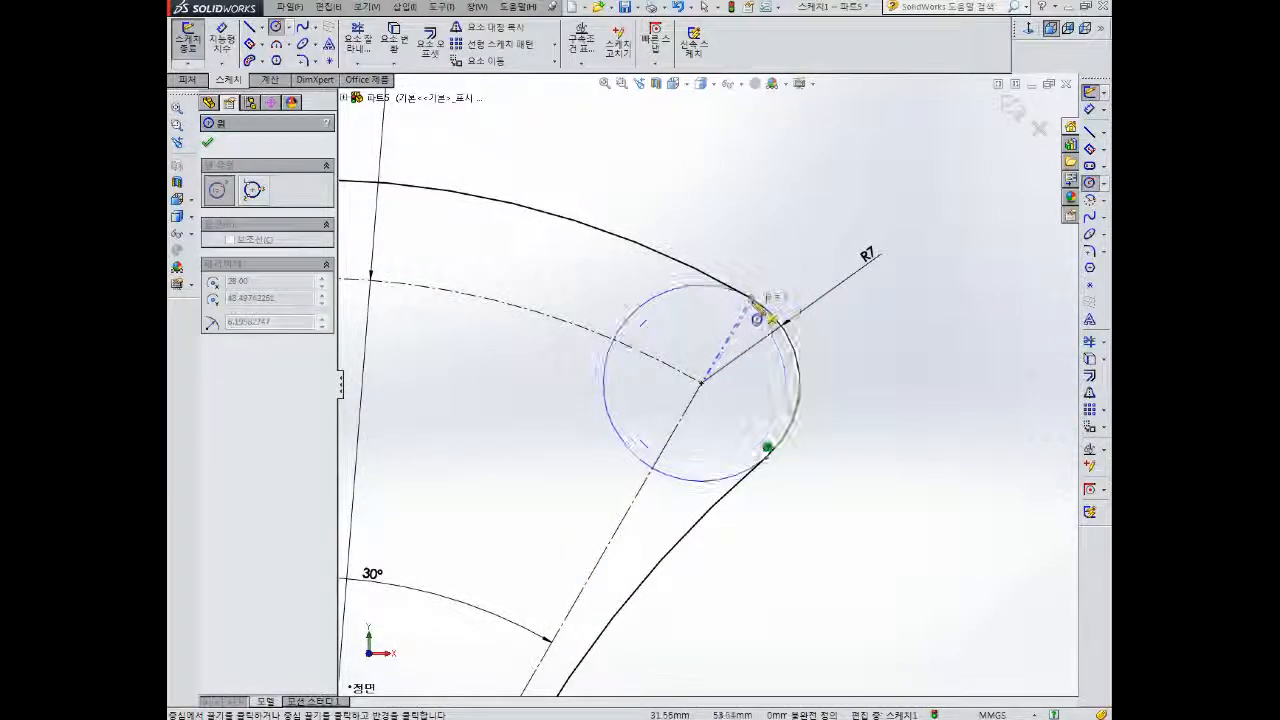
pyautogui.click(759, 308)
pyautogui.click(701, 383)
pyautogui.click(716, 345)
# - Dimension the inner circle at the right end with a diameter of 8 mm
pyautogui.moveTo(718, 322); pyautogui.dragTo(721, 272, button='right')
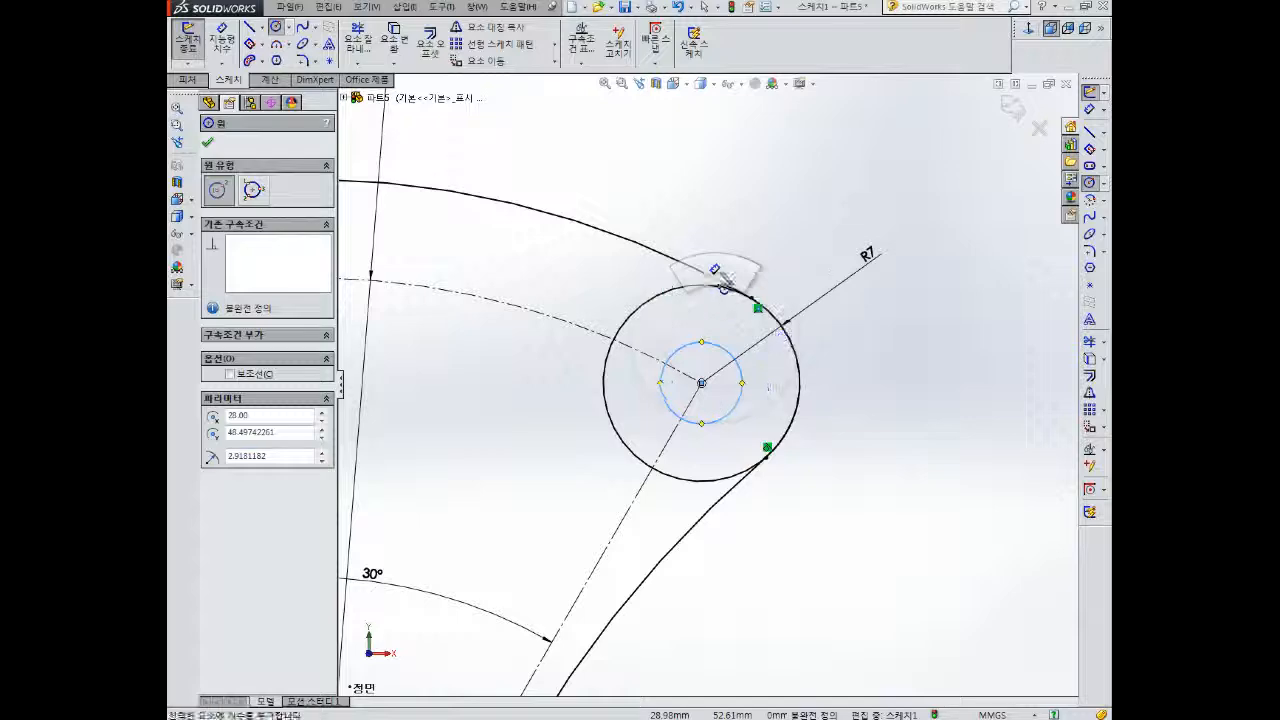
pyautogui.click(716, 345)
pyautogui.click(760, 262)
pyautogui.press('Return')
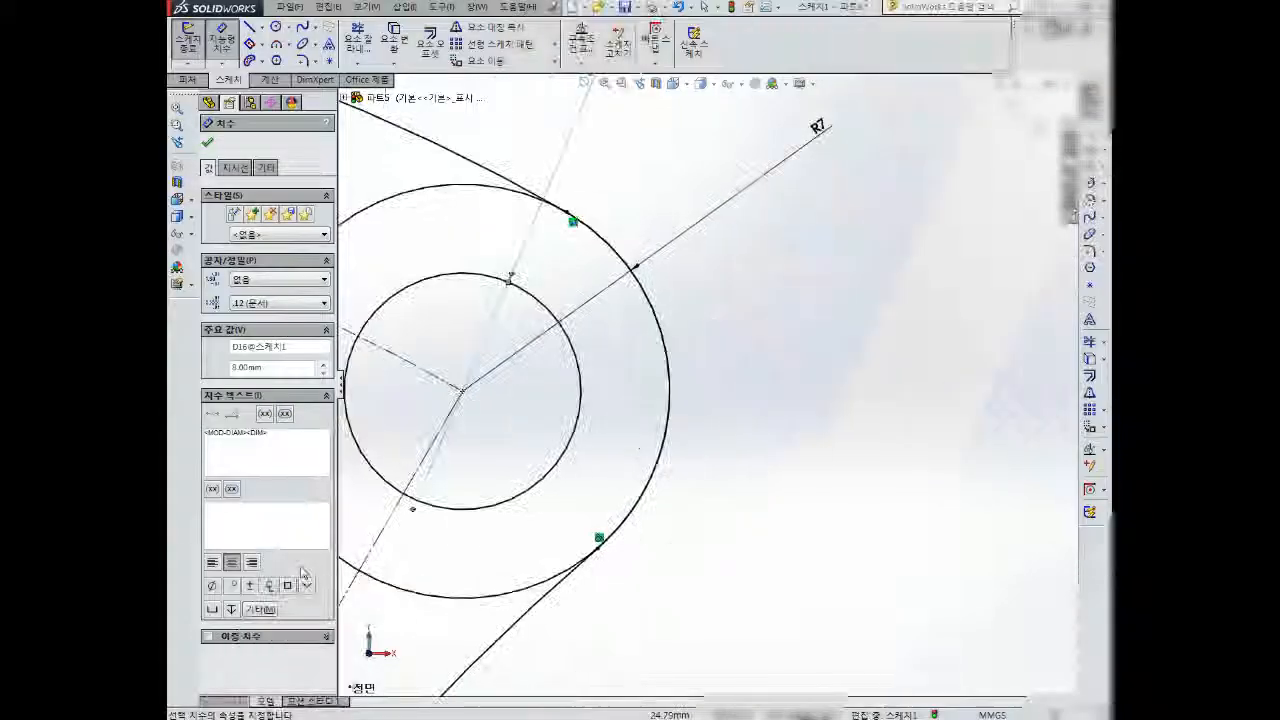
# - Offset the chained outer outline inward by 5 mm, starting from the R63 arc
pyautogui.scroll(5, 470, 515)
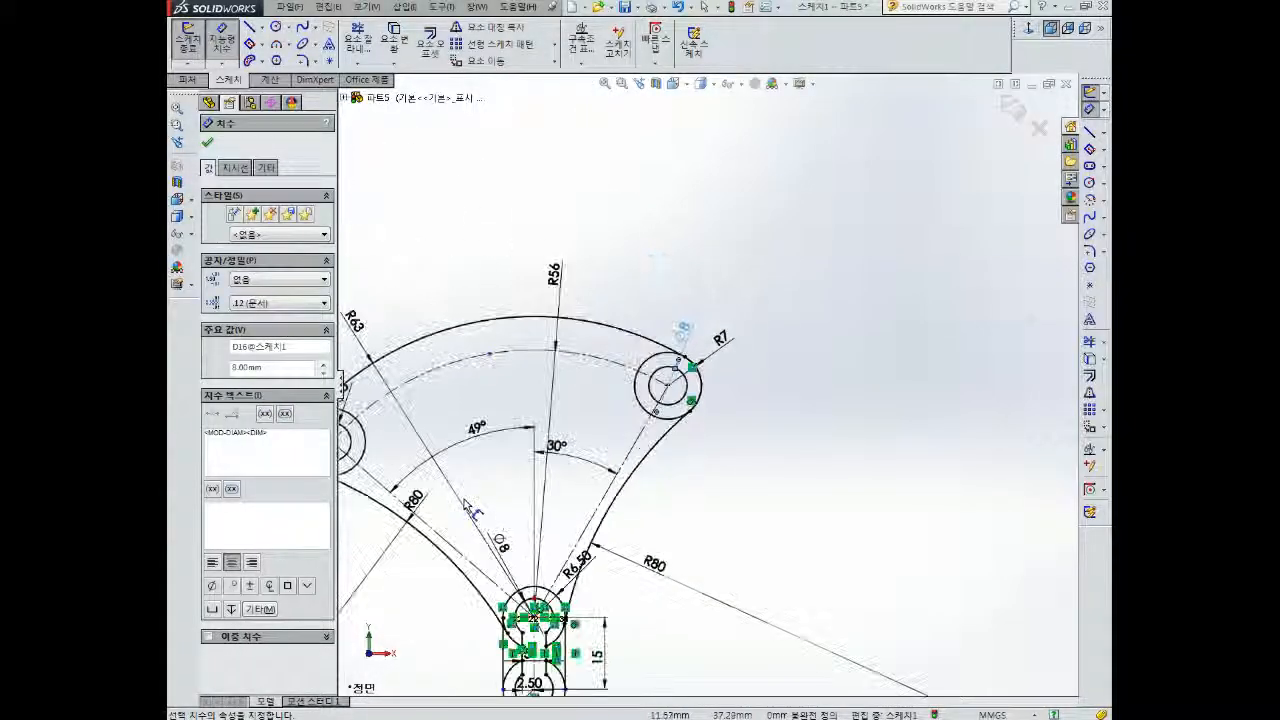
pyautogui.scroll(3, 470, 512)
pyautogui.scroll(-3, 588, 485)
pyautogui.press('Escape')
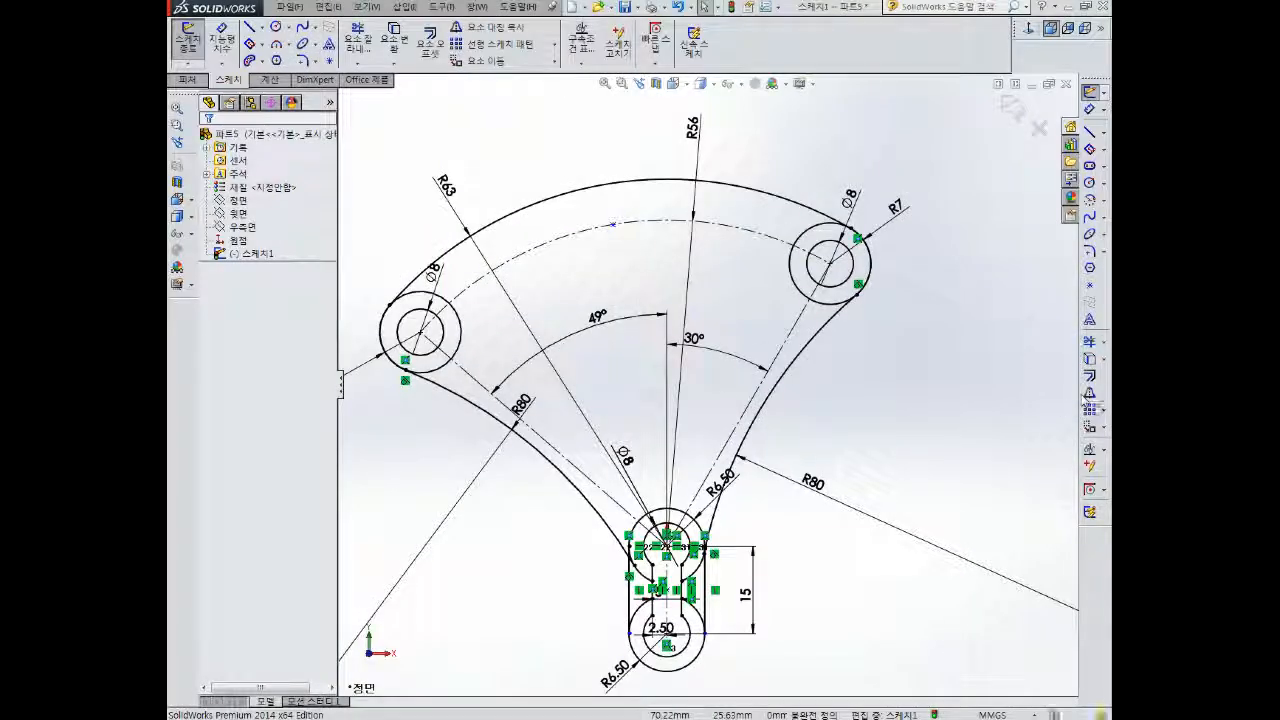
pyautogui.click(1090, 375)
pyautogui.click(643, 181)
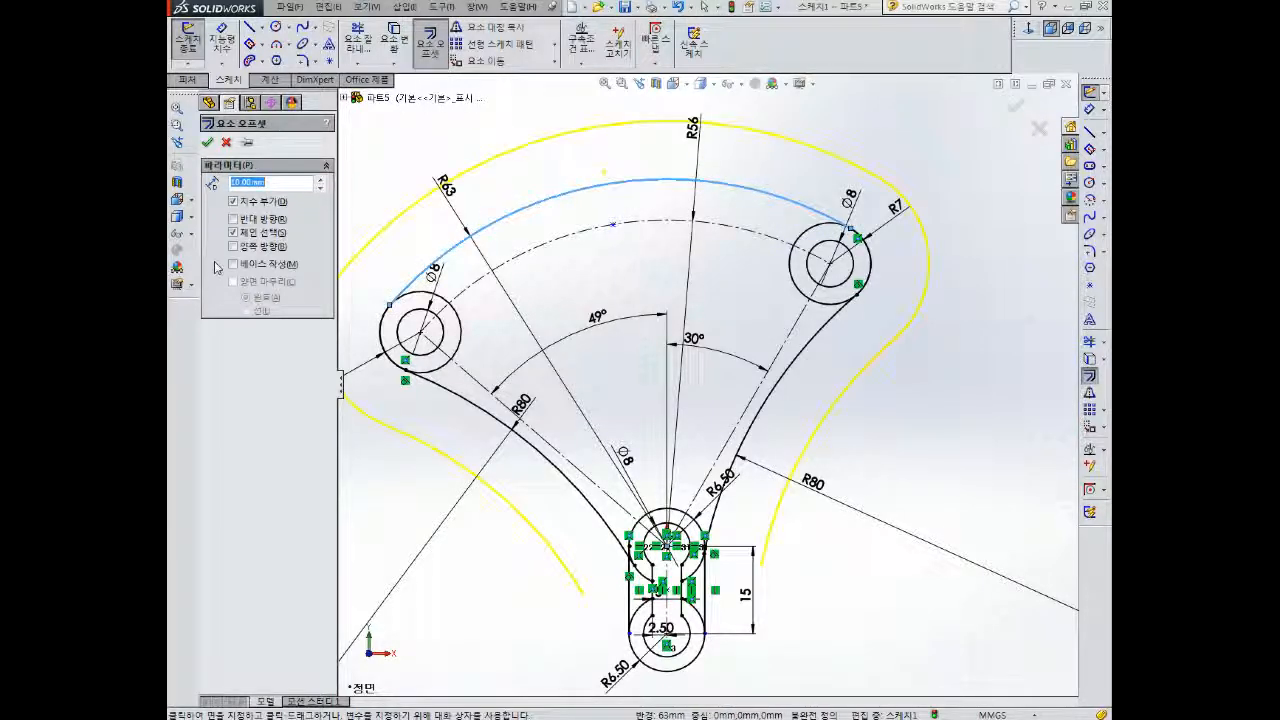
pyautogui.click(250, 222)
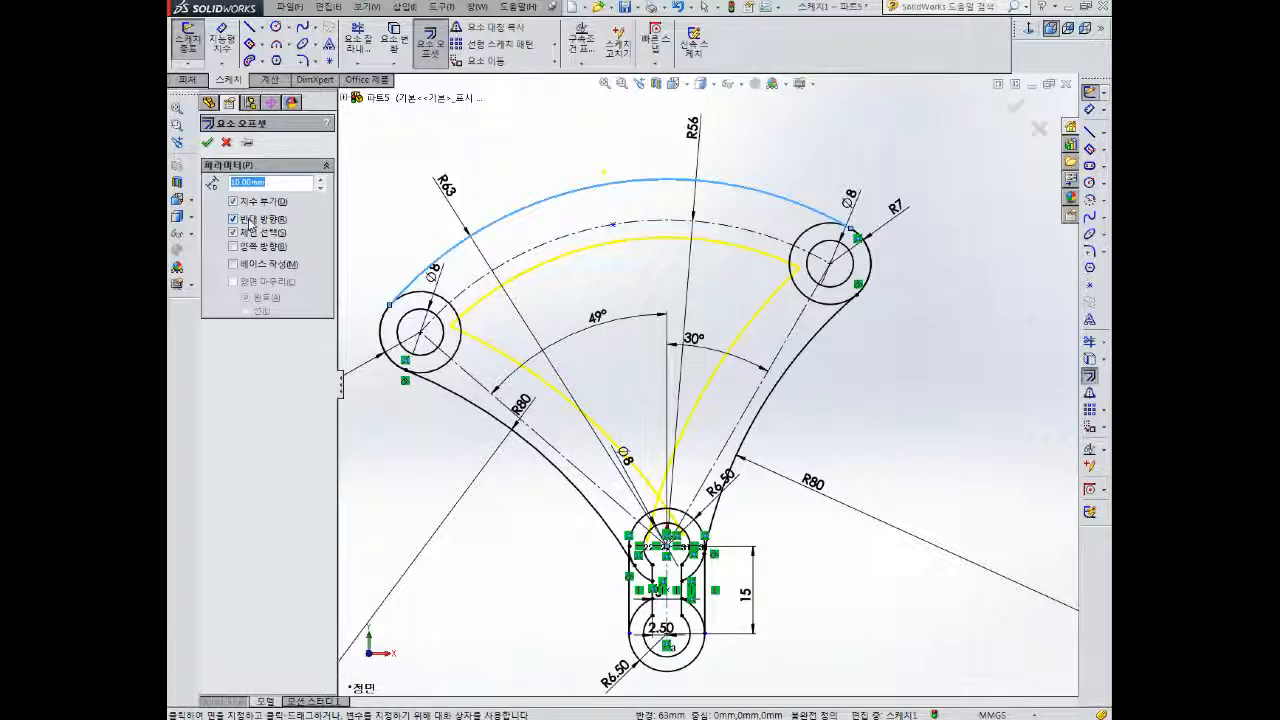
pyautogui.write('5')
pyautogui.press('Return')
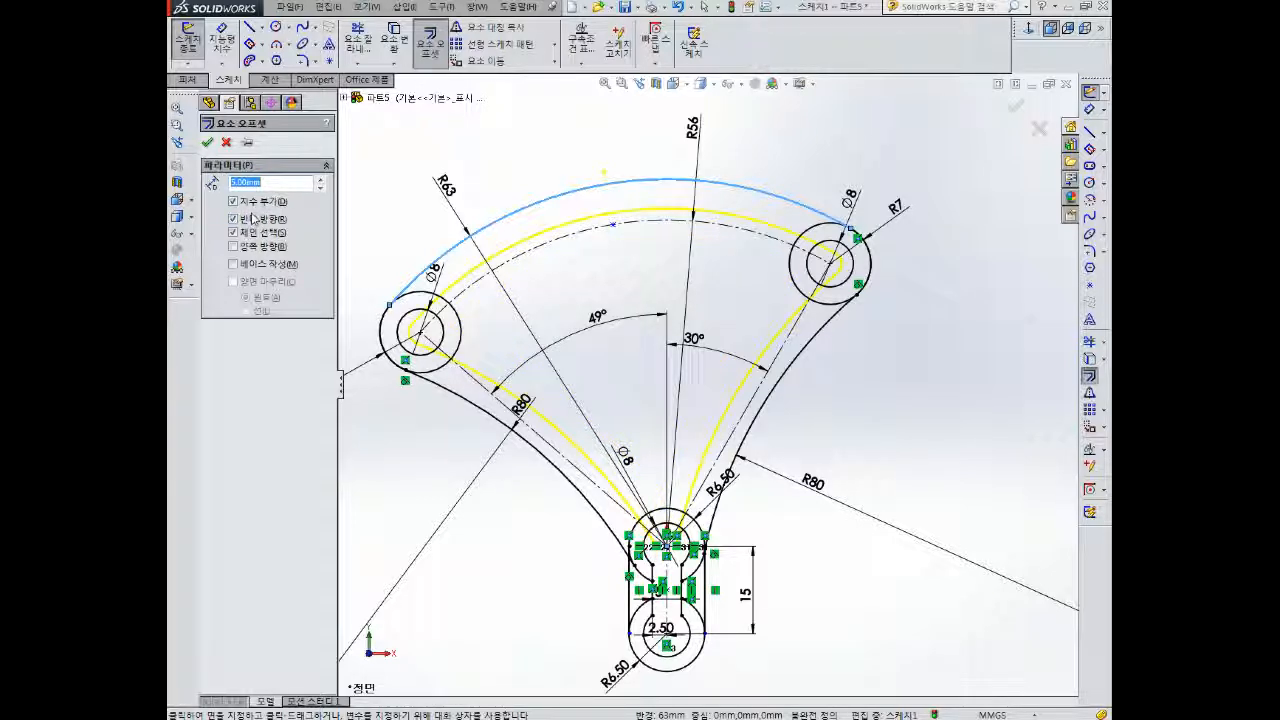
pyautogui.click(207, 142)
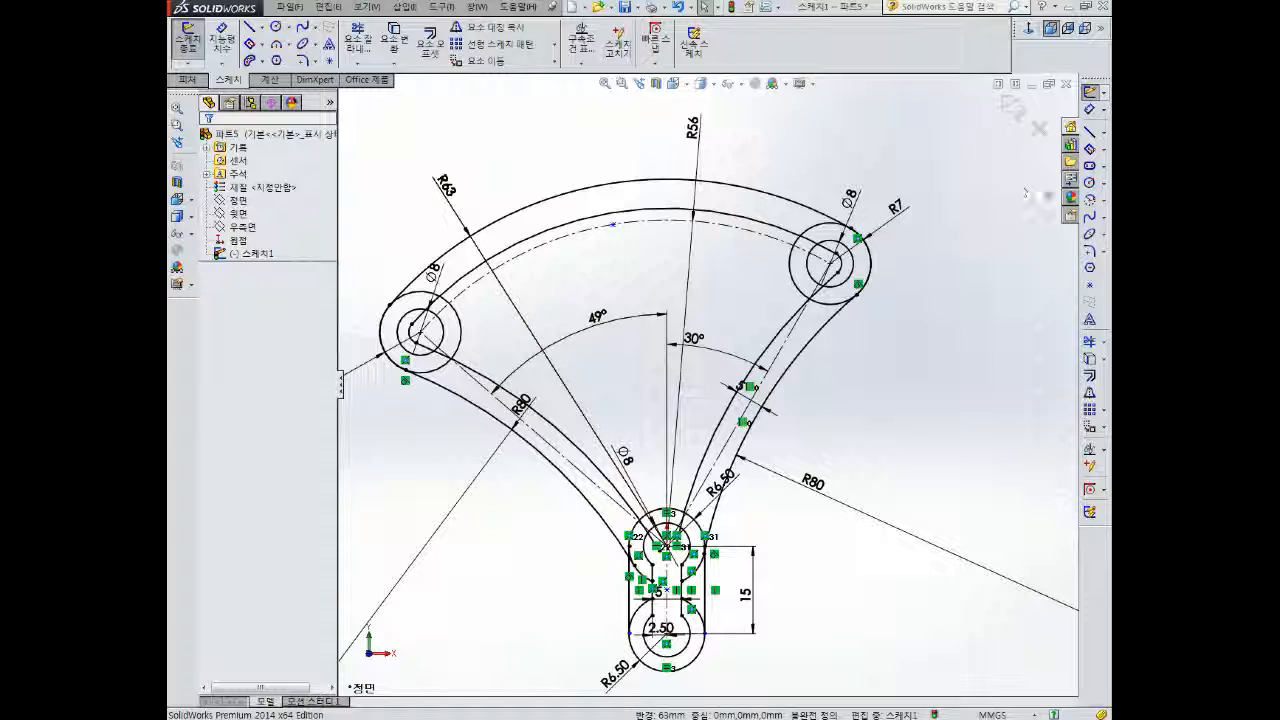
# - Draw a circle concentric with the 8 mm hole at the lever's left end and dimension its diameter as 22 mm
pyautogui.click(1090, 183)
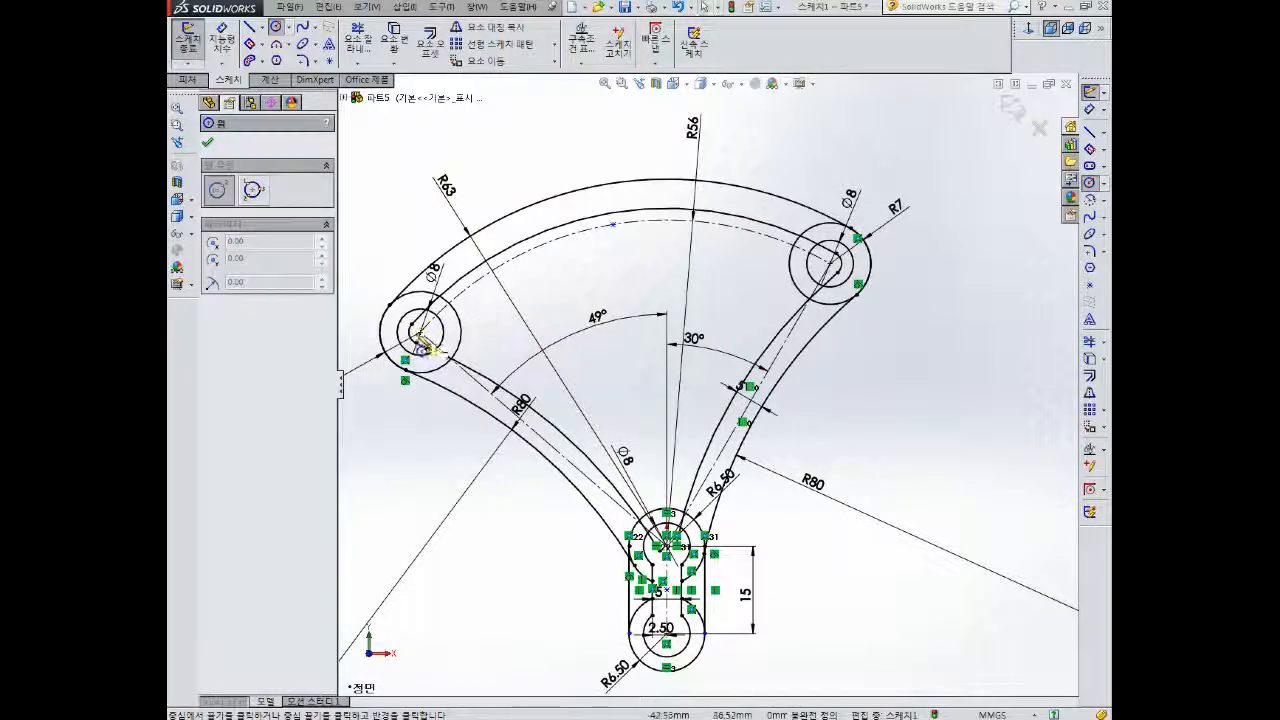
pyautogui.click(420, 332)
pyautogui.click(491, 318)
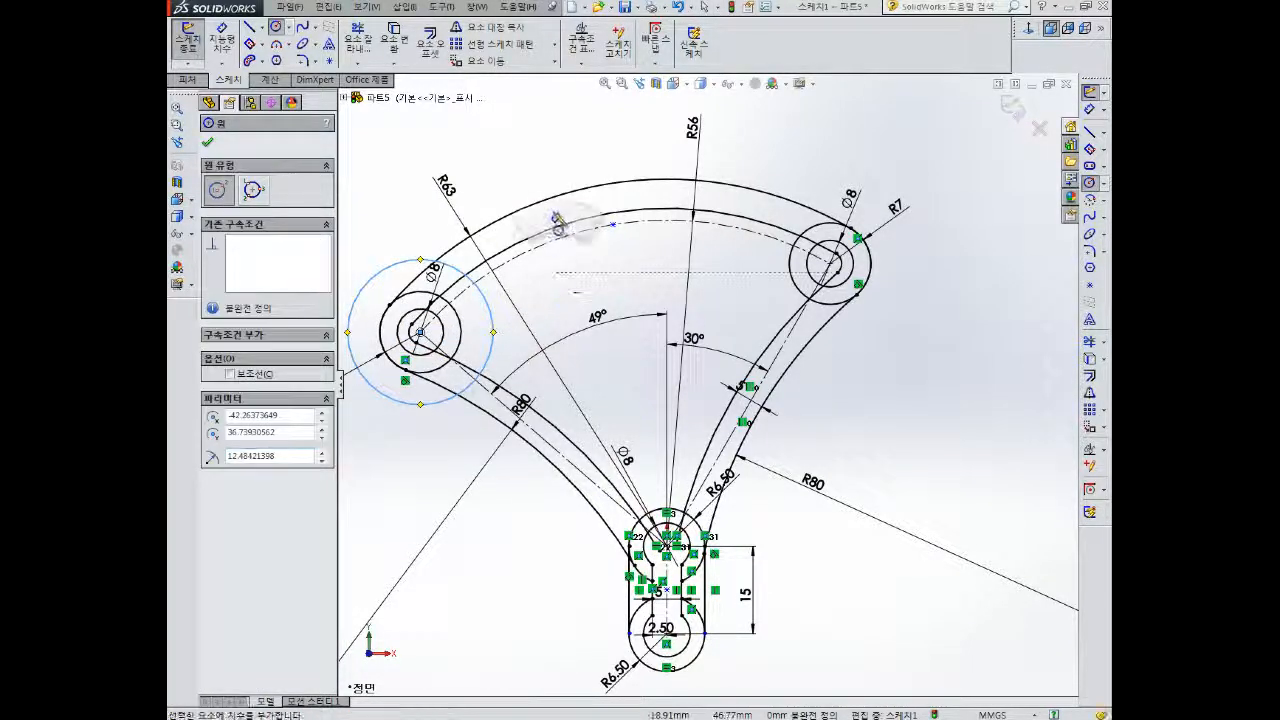
pyautogui.moveTo(558, 258); pyautogui.dragTo(560, 222, button='right')
pyautogui.click(471, 281)
pyautogui.click(498, 190)
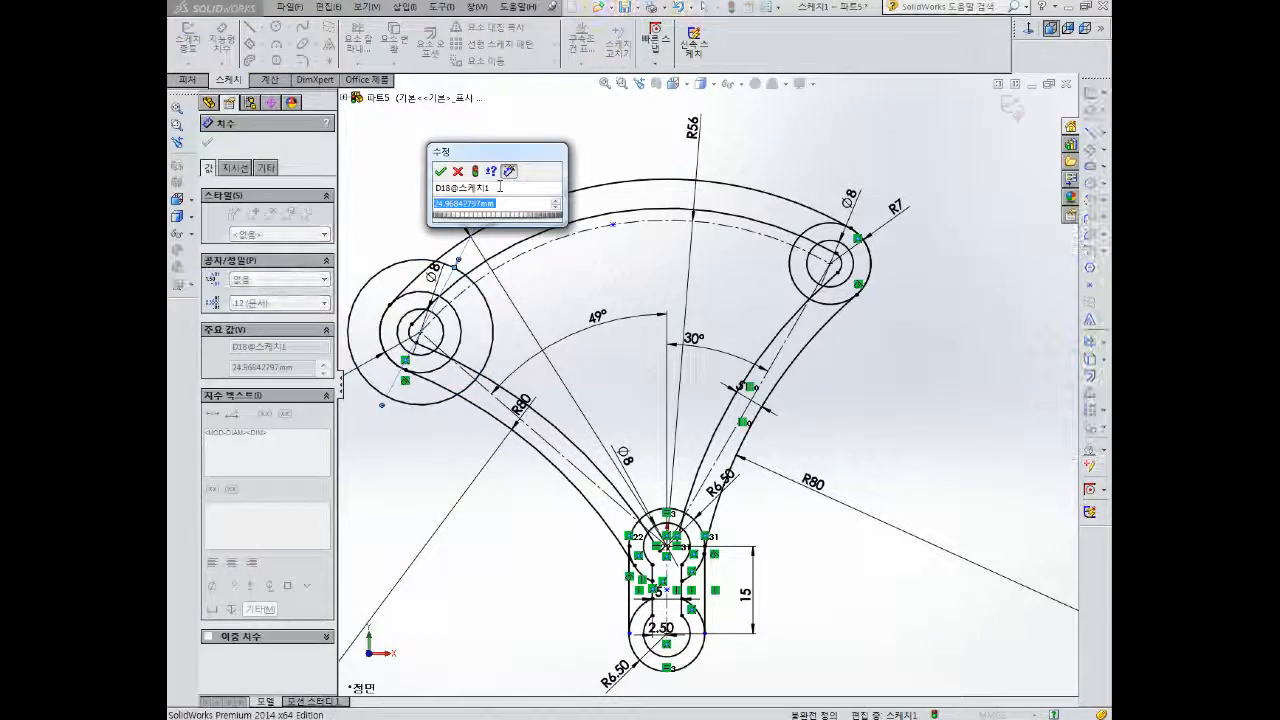
pyautogui.press('Return')
pyautogui.click(849, 201)
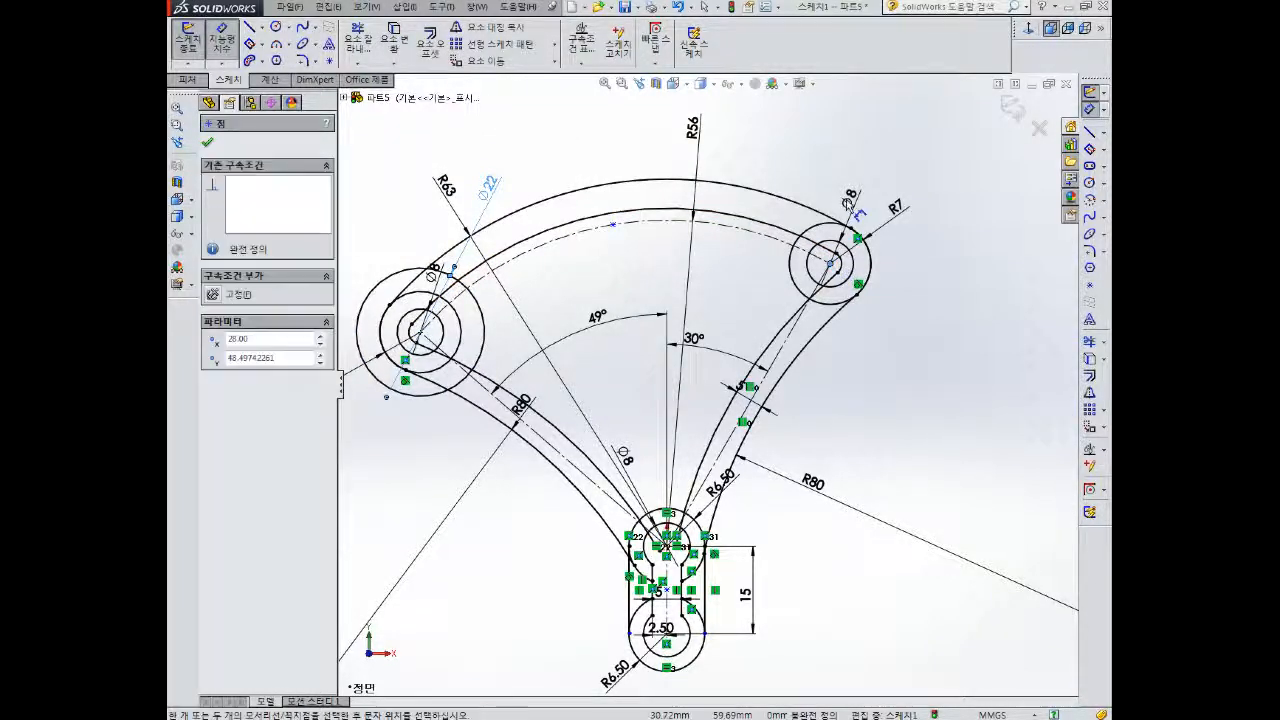
pyautogui.press('Escape')
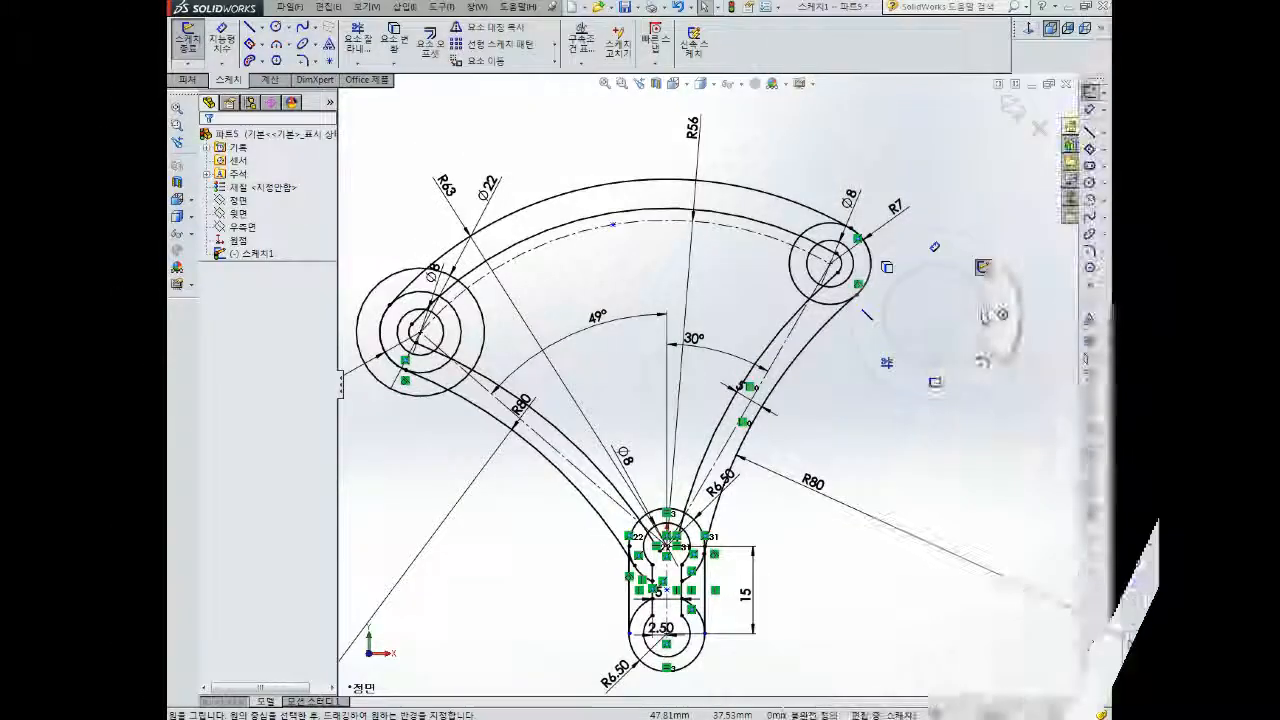
# - Draw a circle concentric with the 8 mm hole at the lever's right end and dimension its diameter as 22 mm
pyautogui.moveTo(955, 322); pyautogui.dragTo(1010, 310, button='right')
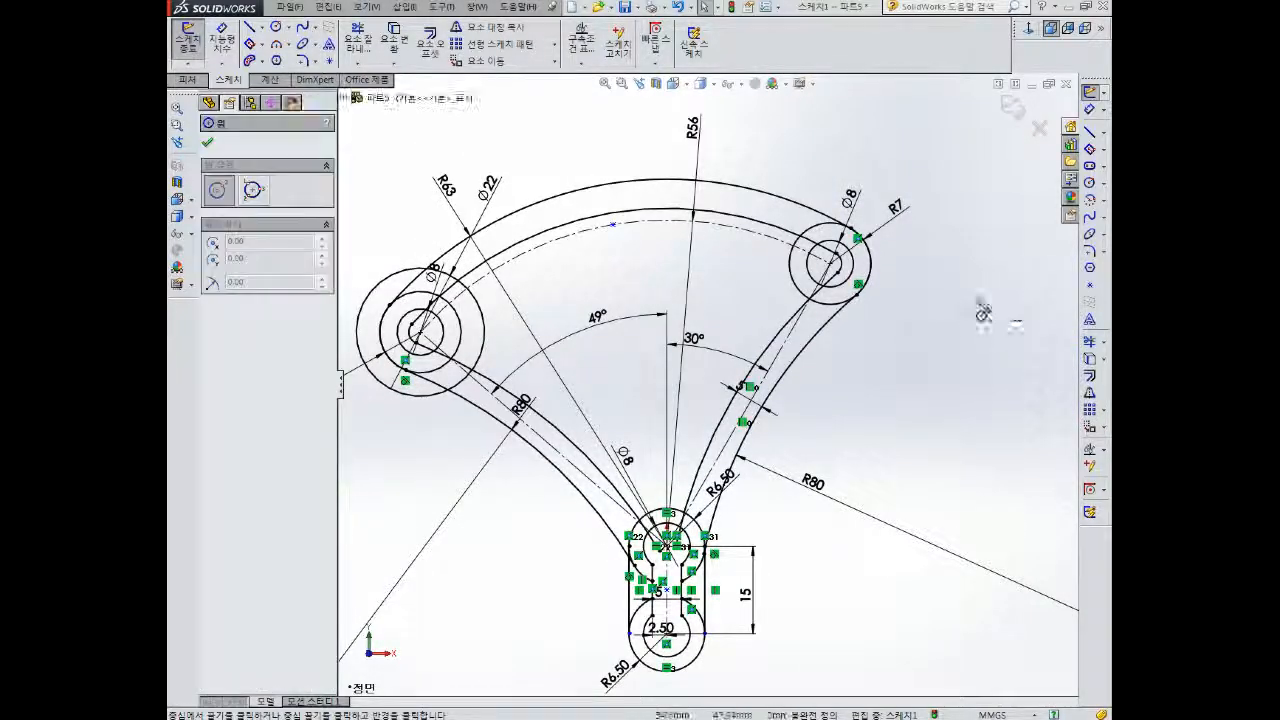
pyautogui.click(830, 262)
pyautogui.click(848, 200)
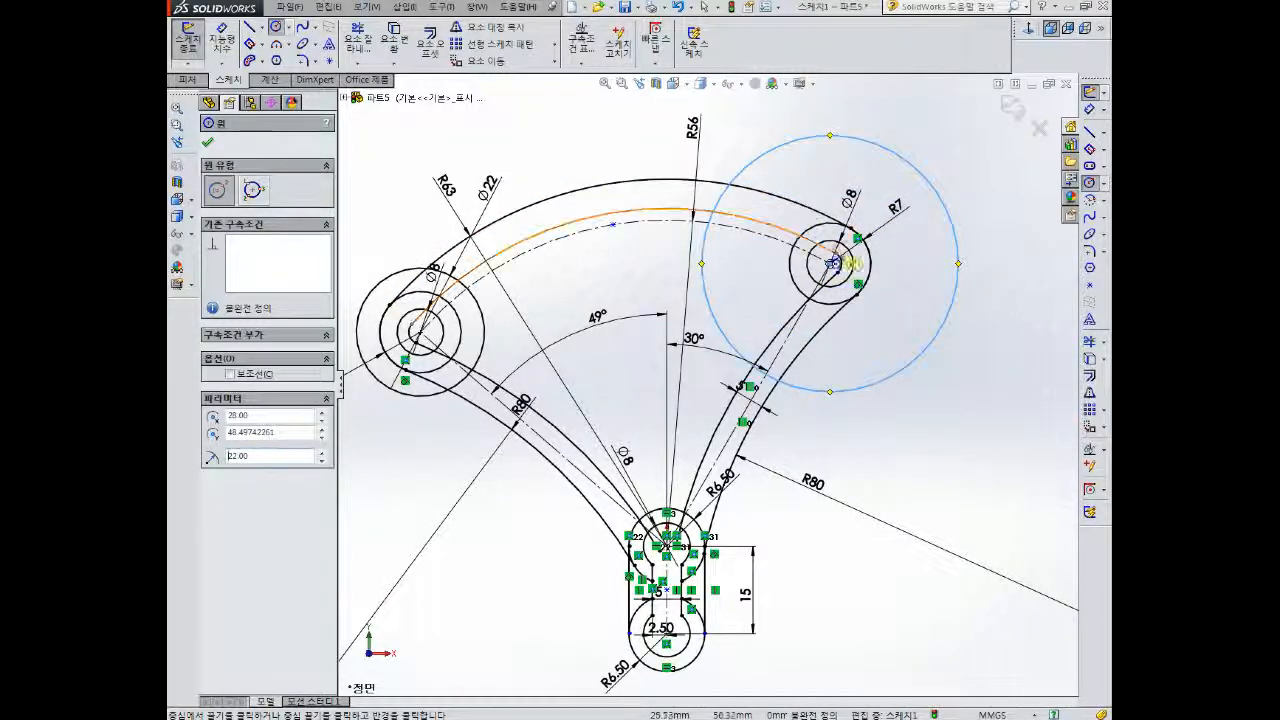
pyautogui.press('Escape')
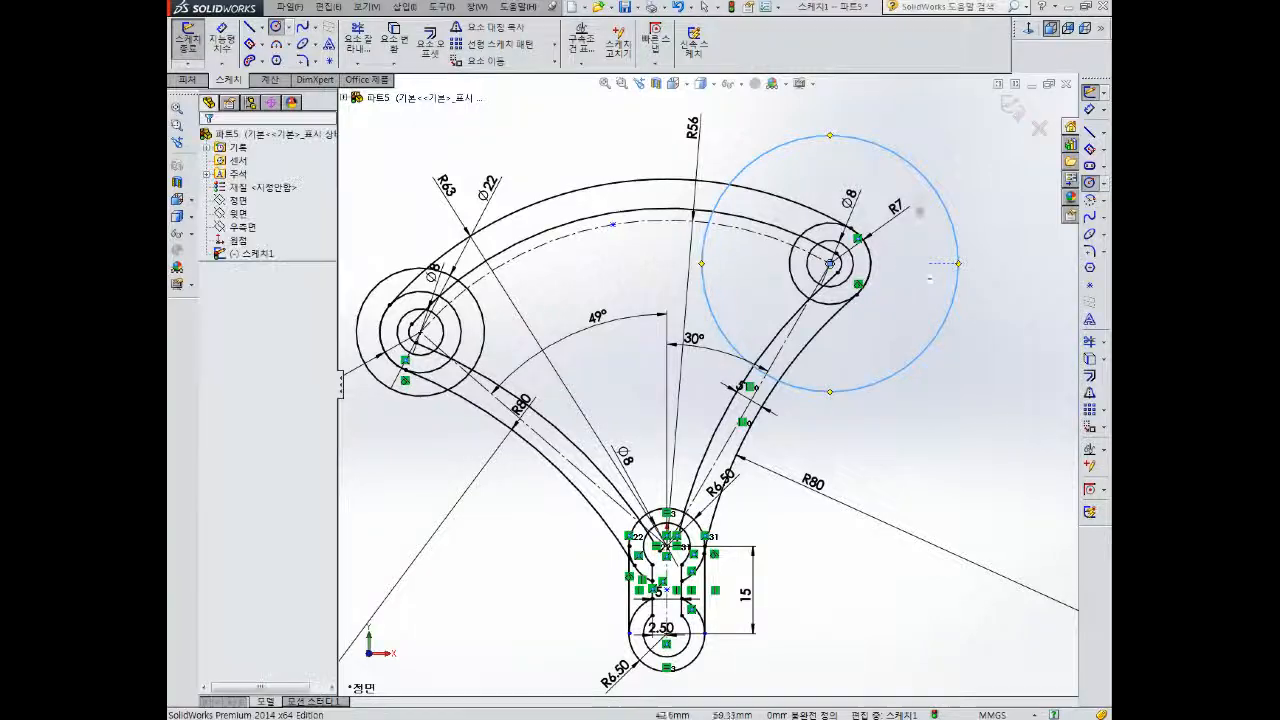
pyautogui.moveTo(914, 206); pyautogui.dragTo(914, 166, button='right')
pyautogui.click(921, 170)
pyautogui.click(948, 156)
pyautogui.write('22')
pyautogui.press('Return')
pyautogui.press('Escape')
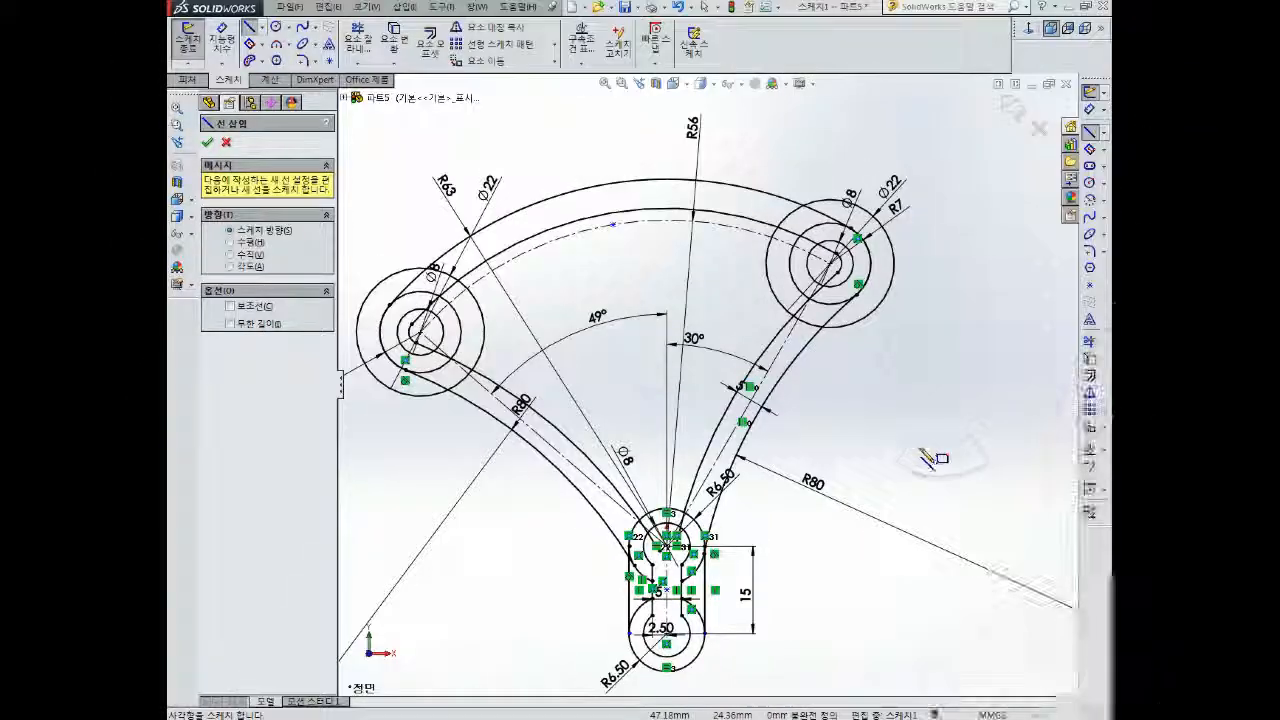
# - Trim the 22 mm circle and offset curves at the left end to the arc facing the window, deleting the leftover outer pieces
pyautogui.press('t')
pyautogui.scroll(5, 390, 292)
pyautogui.click(660, 297)
pyautogui.click(700, 557)
pyautogui.click(702, 522)
pyautogui.click(670, 323)
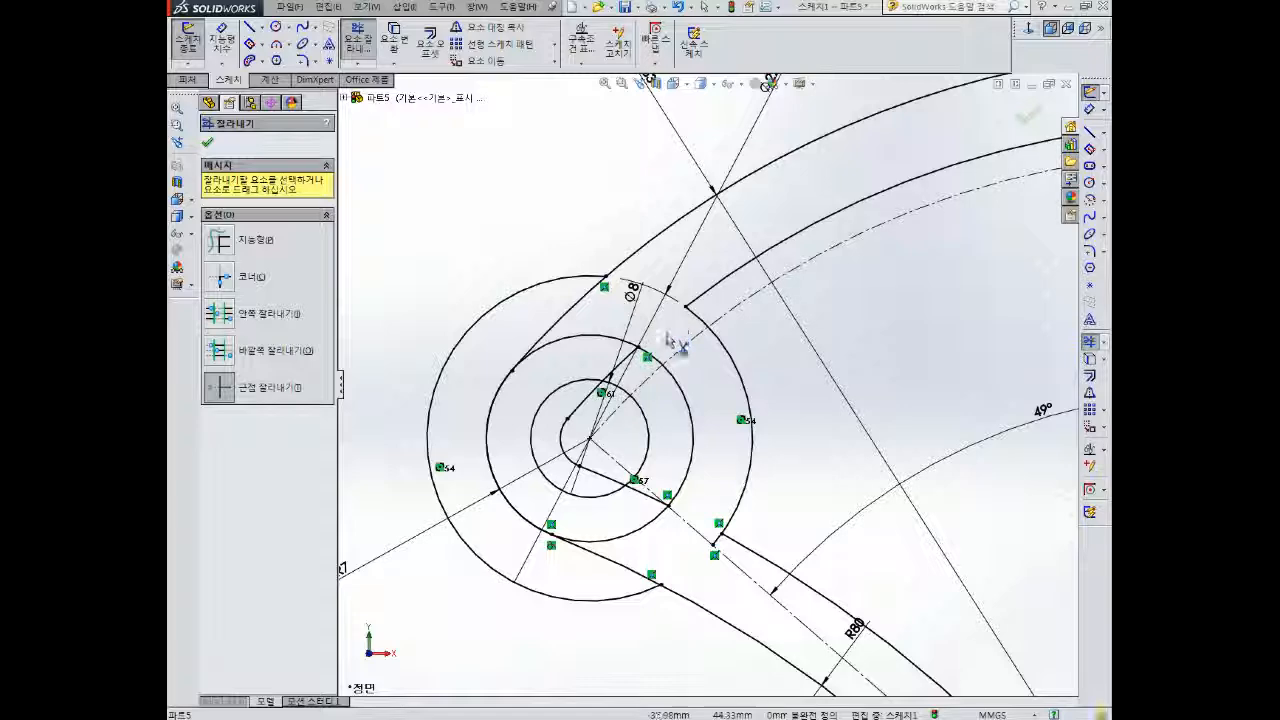
pyautogui.press('Escape')
pyautogui.click(529, 302)
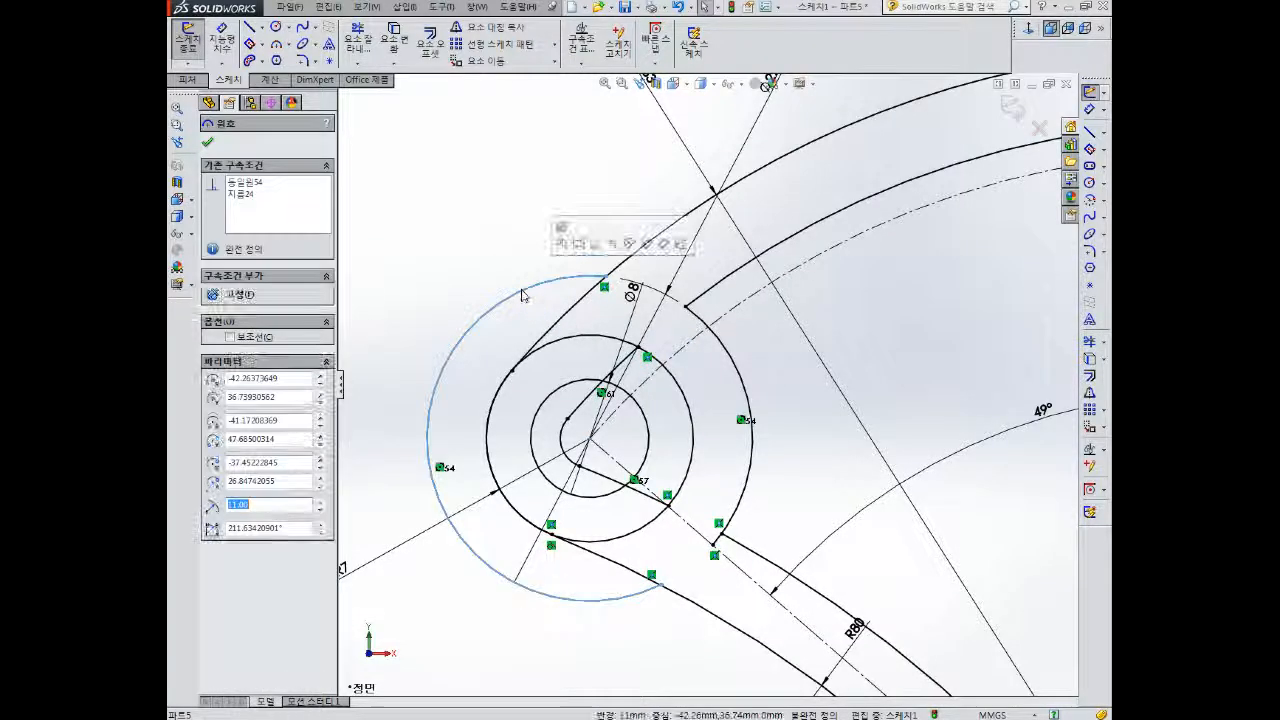
pyautogui.press('Delete')
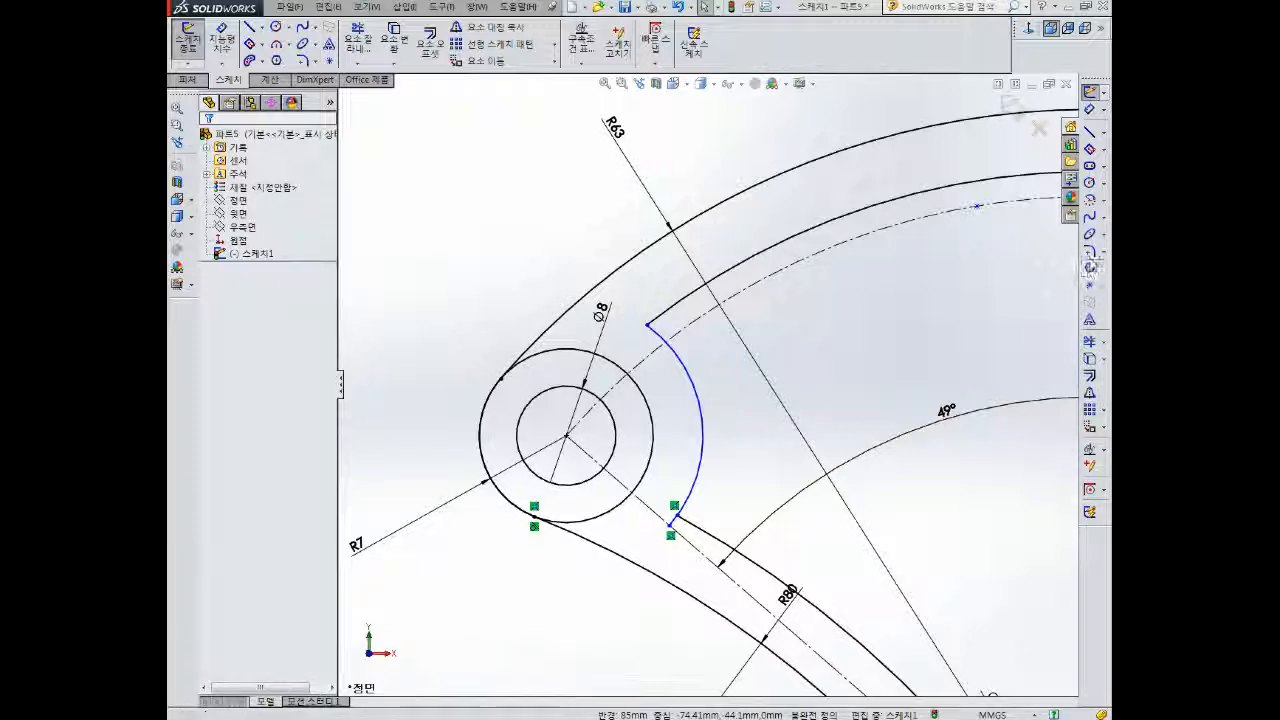
pyautogui.click(1090, 251)
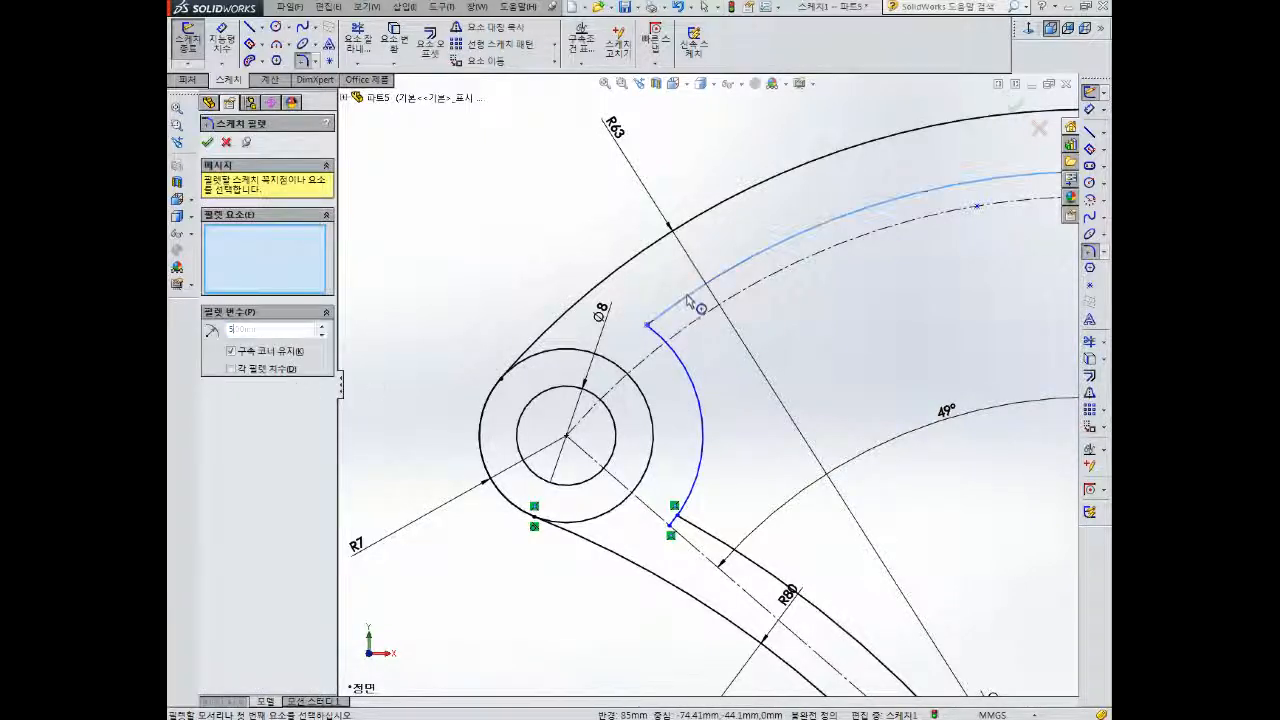
pyautogui.click(678, 335)
pyautogui.click(703, 477)
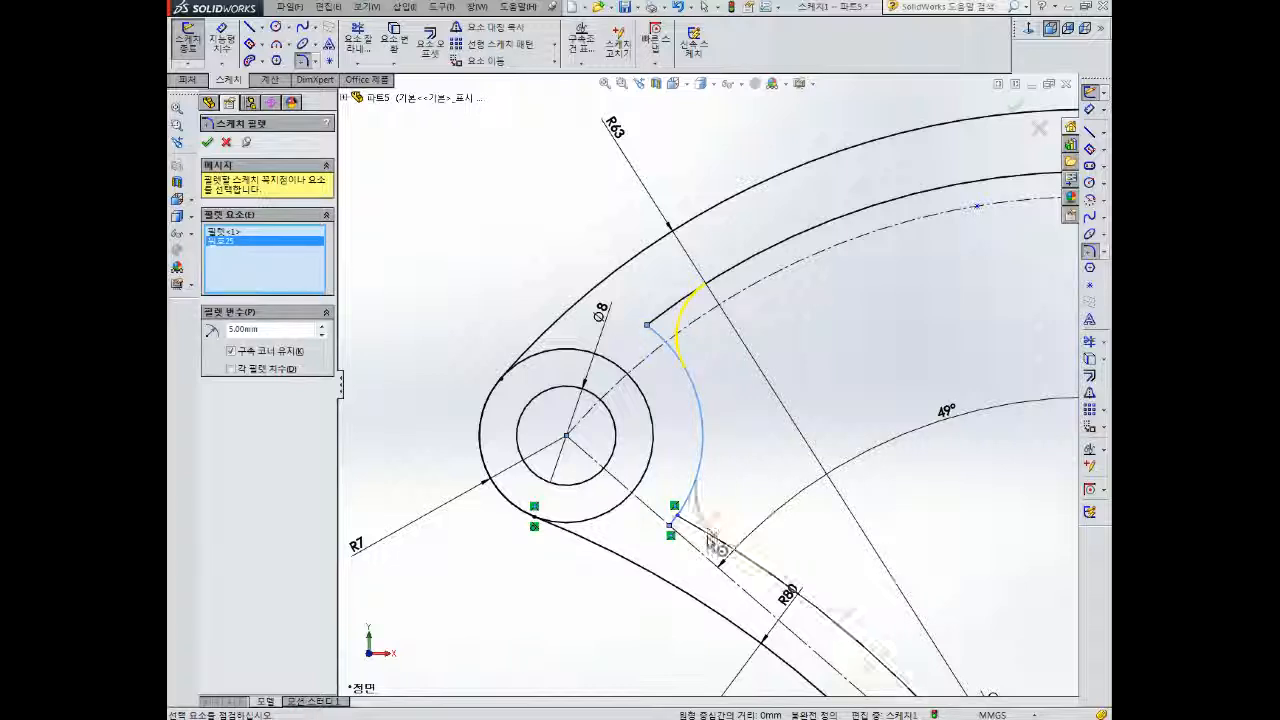
pyautogui.click(713, 537)
pyautogui.click(667, 370)
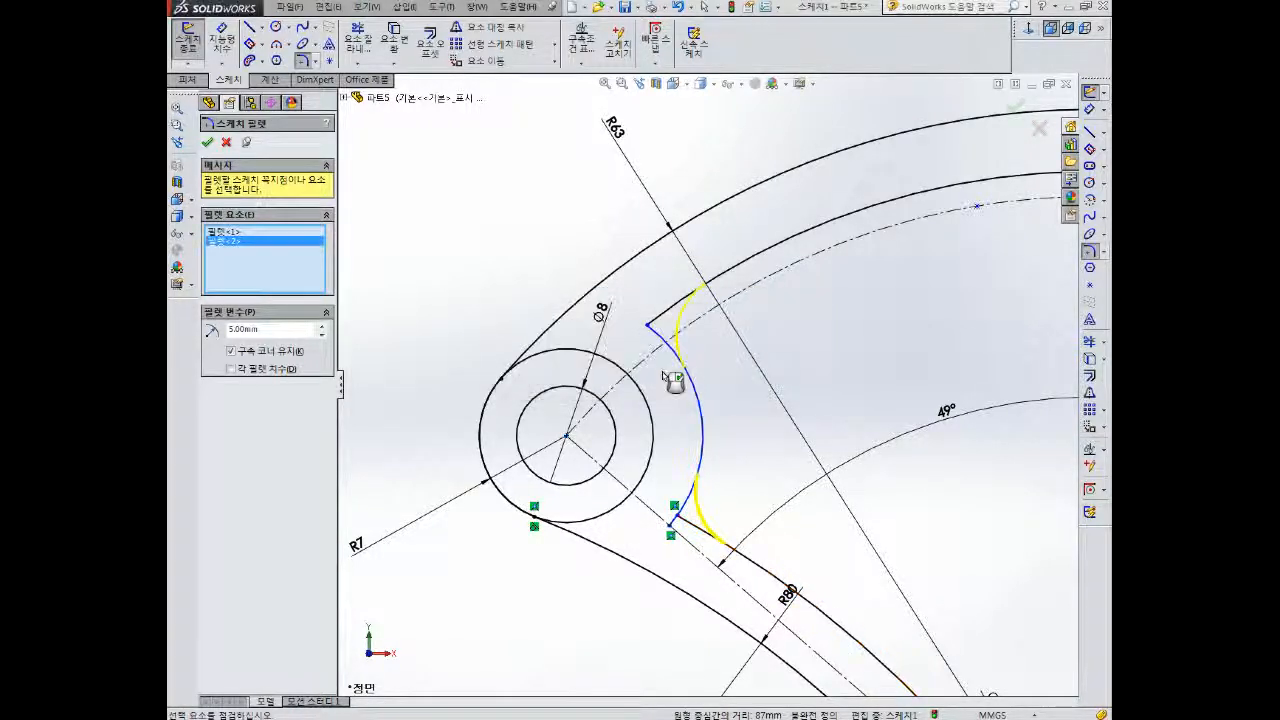
pyautogui.click(224, 144)
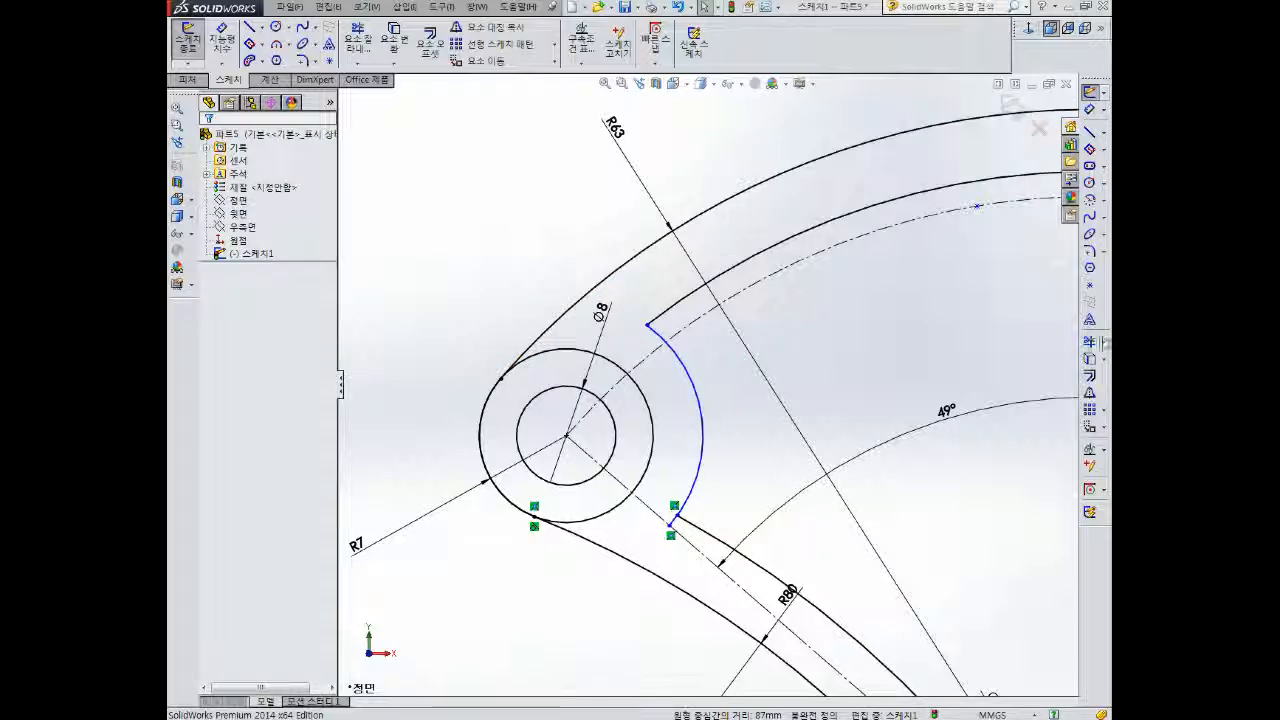
# - Fillet both corners where the left end's trimmed arc meets the inner offset curves with a 5 mm radius
pyautogui.click(1090, 251)
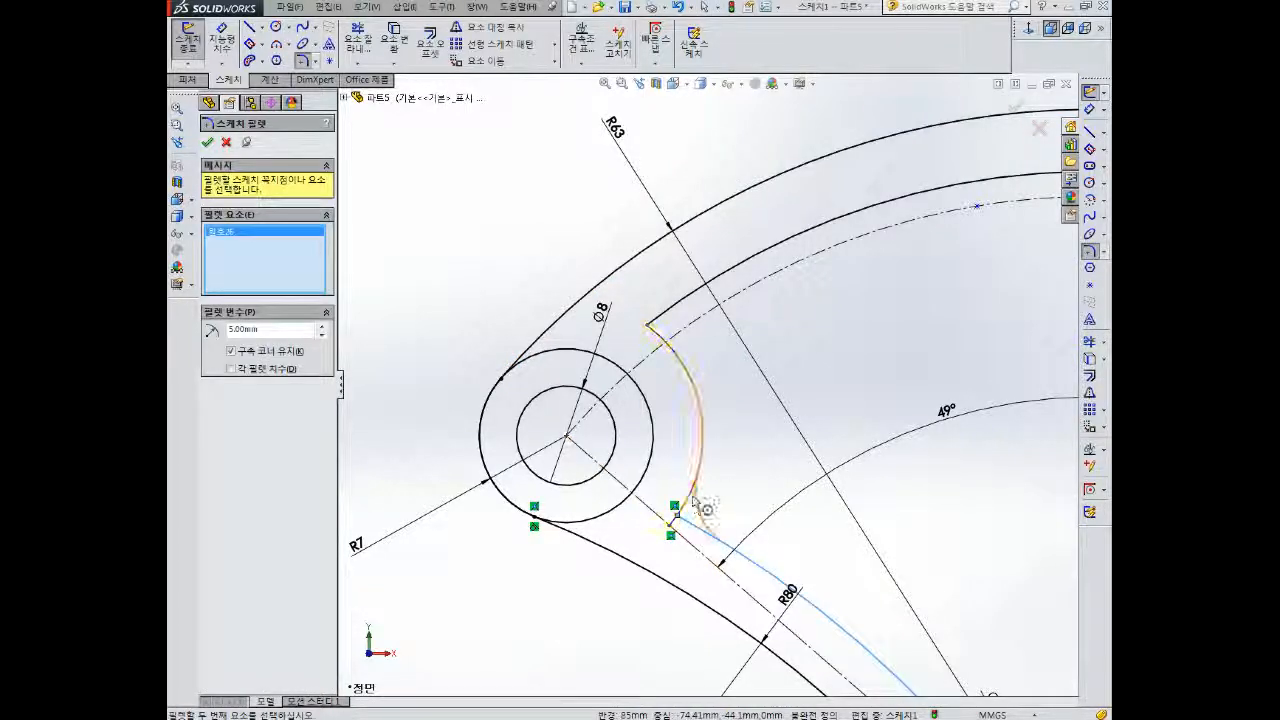
pyautogui.click(671, 522)
pyautogui.click(669, 370)
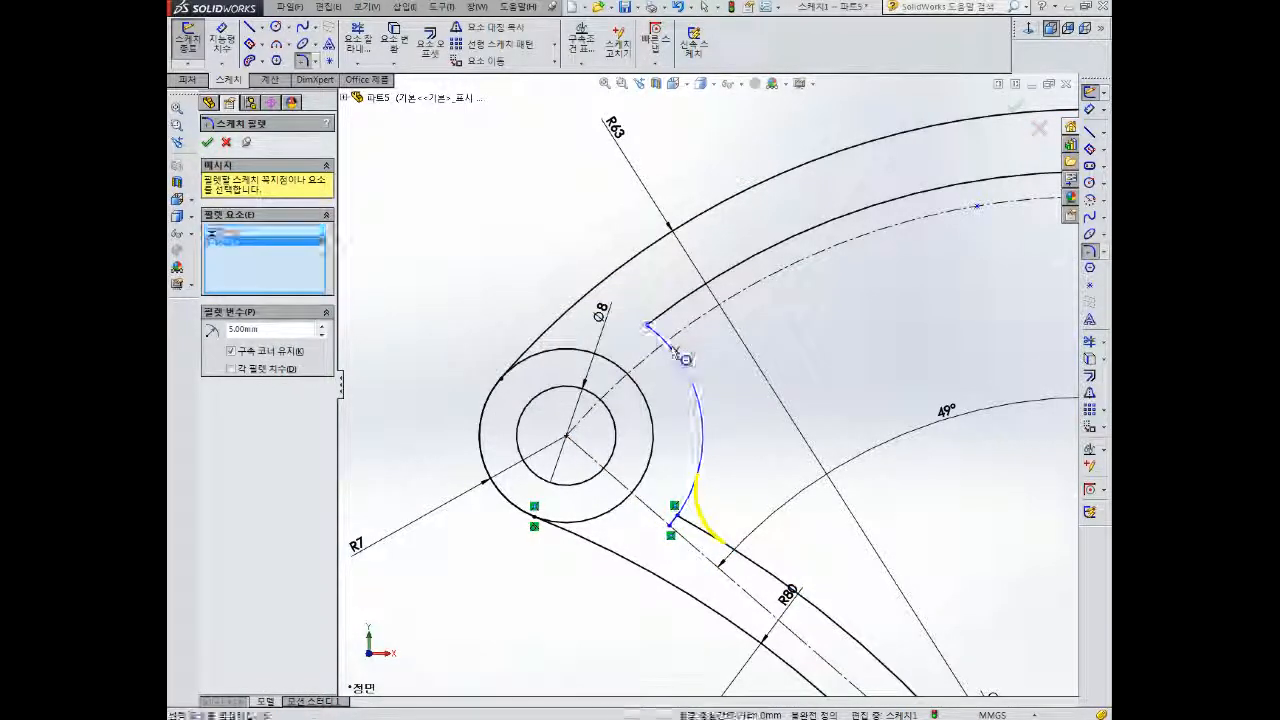
pyautogui.click(677, 314)
pyautogui.click(207, 142)
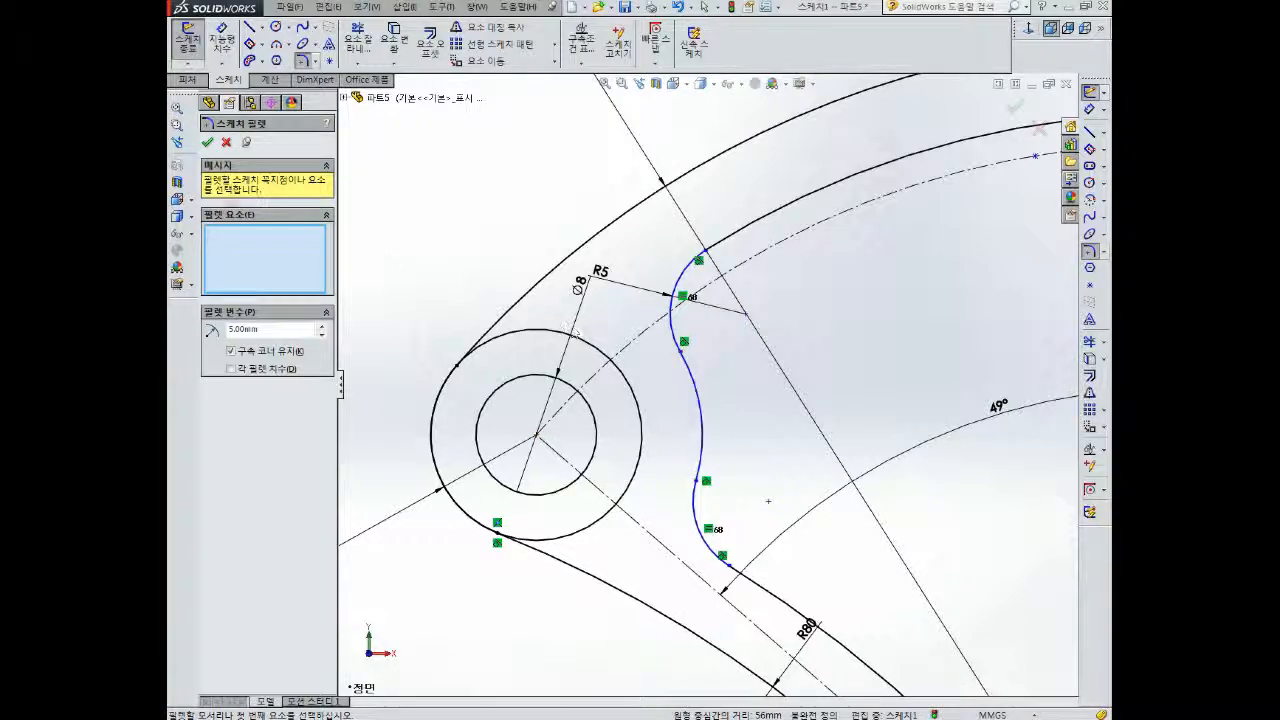
pyautogui.click(208, 143)
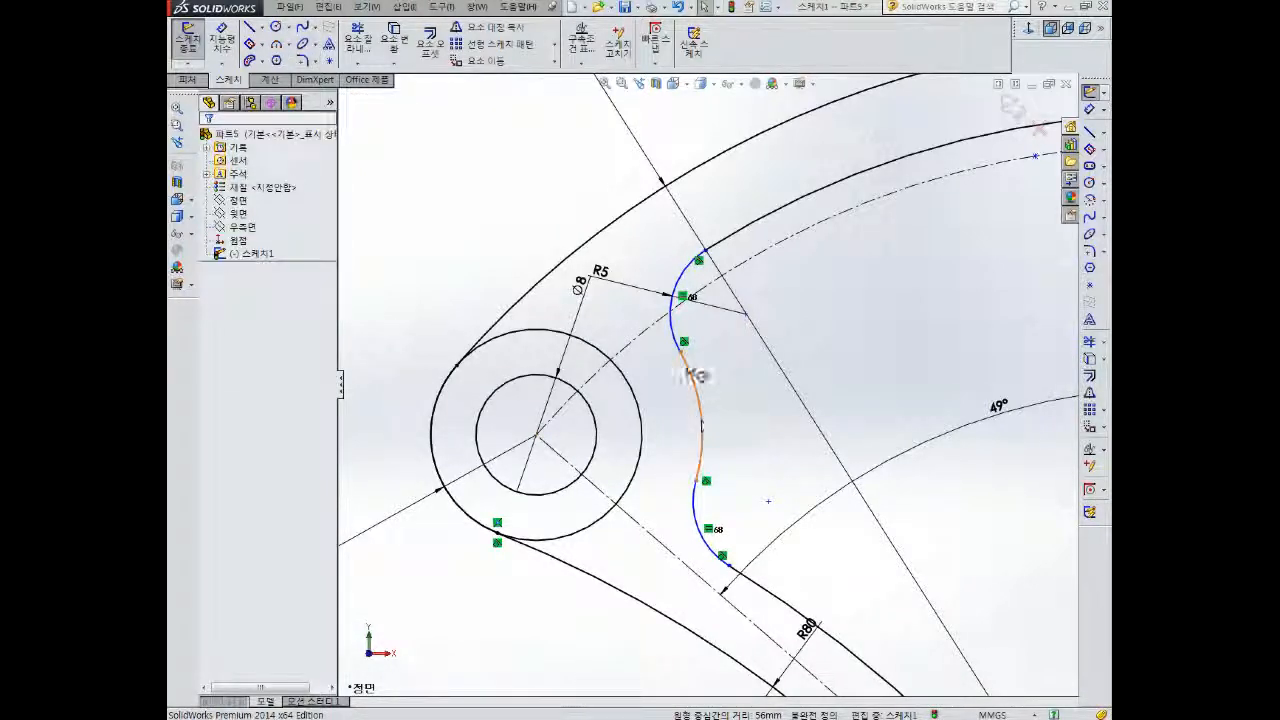
# - Dimension the trimmed arc between the two left fillets with a radius of 11 mm
pyautogui.moveTo(769, 456); pyautogui.dragTo(771, 385, button='right')
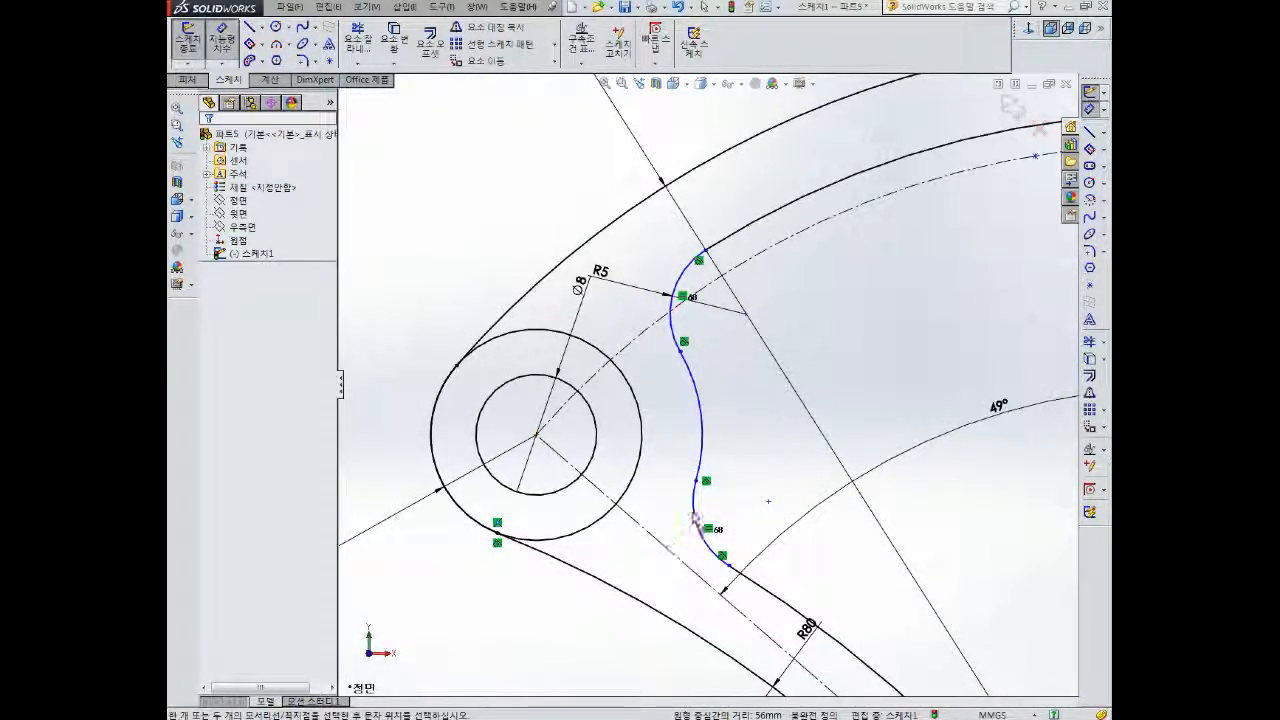
pyautogui.click(703, 427)
pyautogui.click(735, 398)
pyautogui.write('11.00mm')
pyautogui.press('Return')
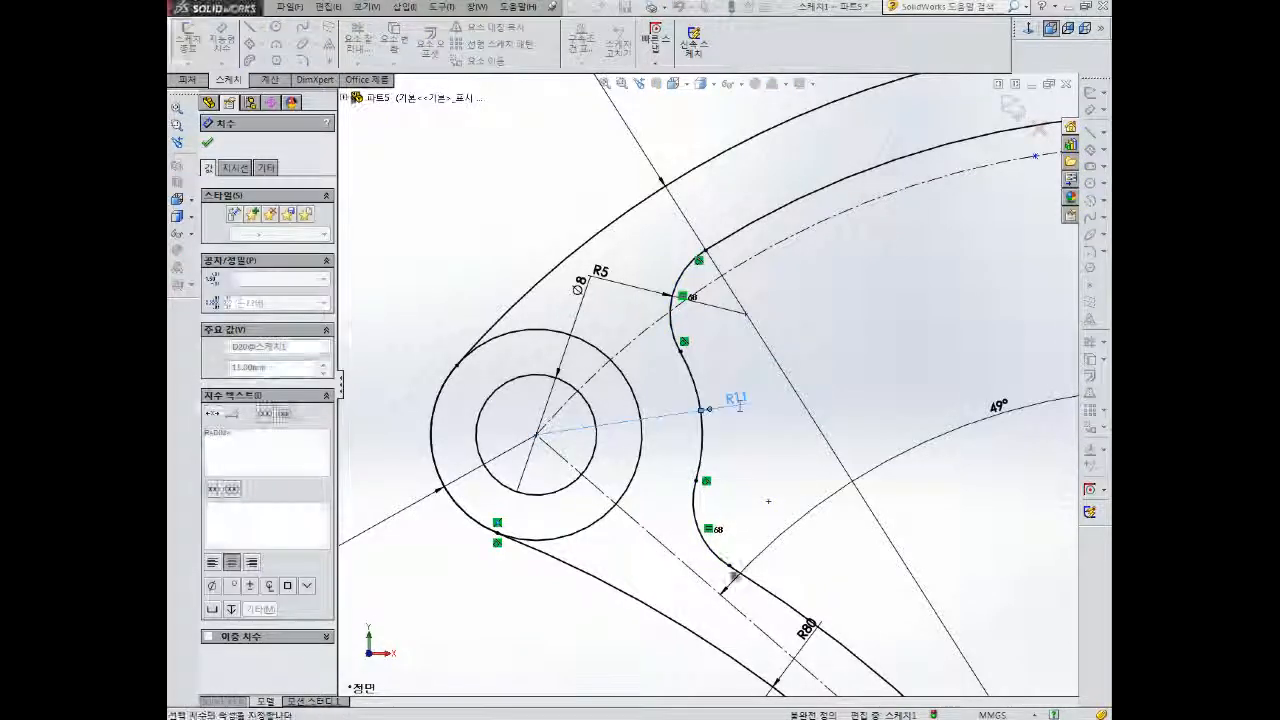
# - Trim the inner offset curves inside the right end's 22 mm circle and split that circle at the outline crossings
pyautogui.scroll(5, 808, 420)
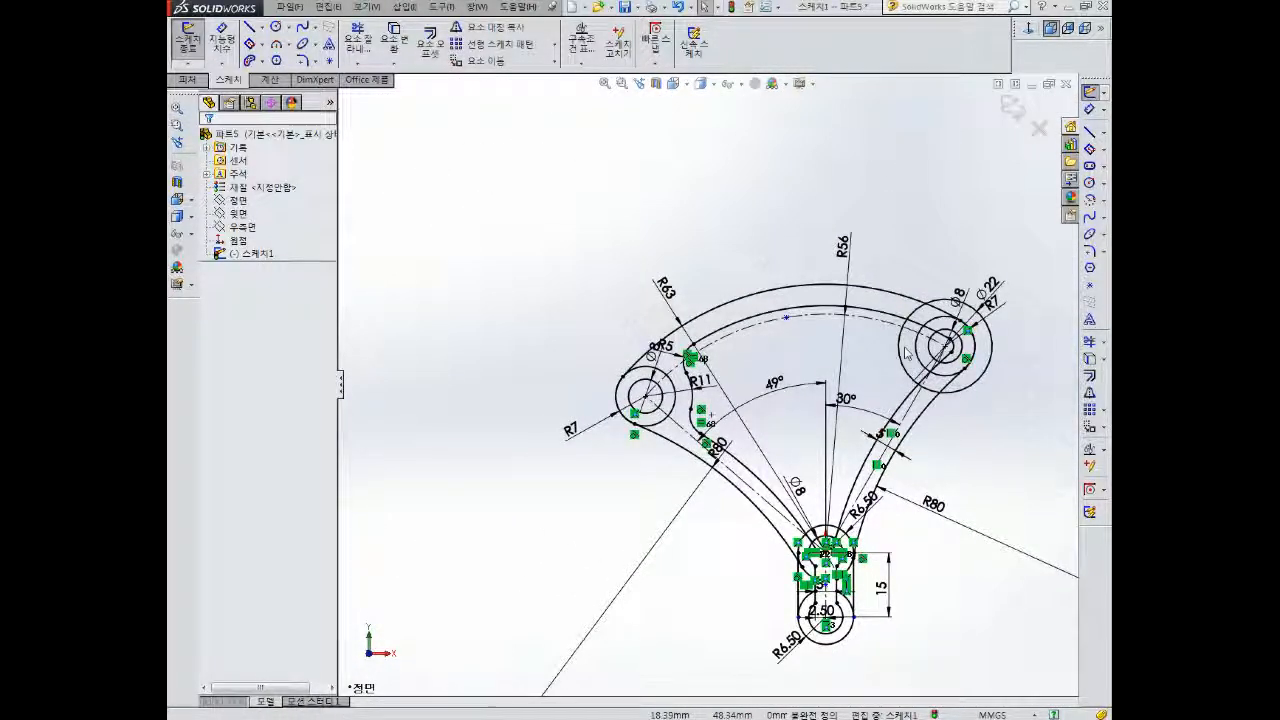
pyautogui.scroll(-4, 906, 352)
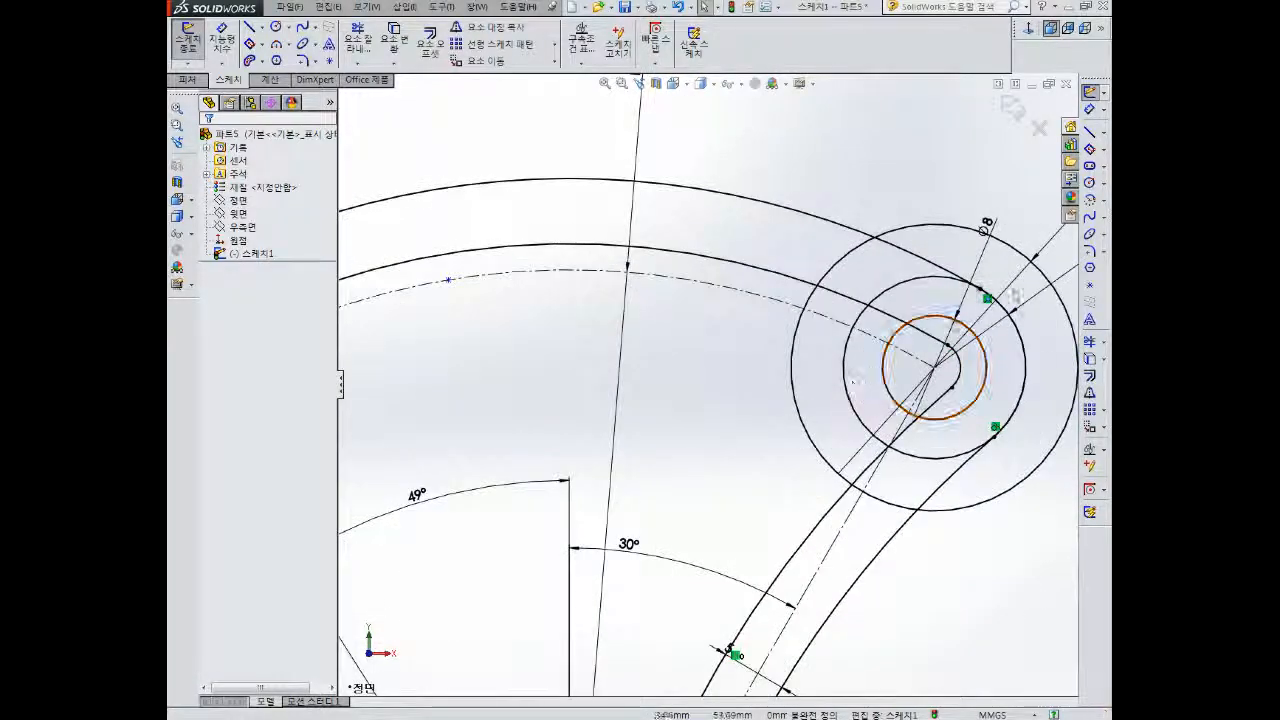
pyautogui.click(1091, 342)
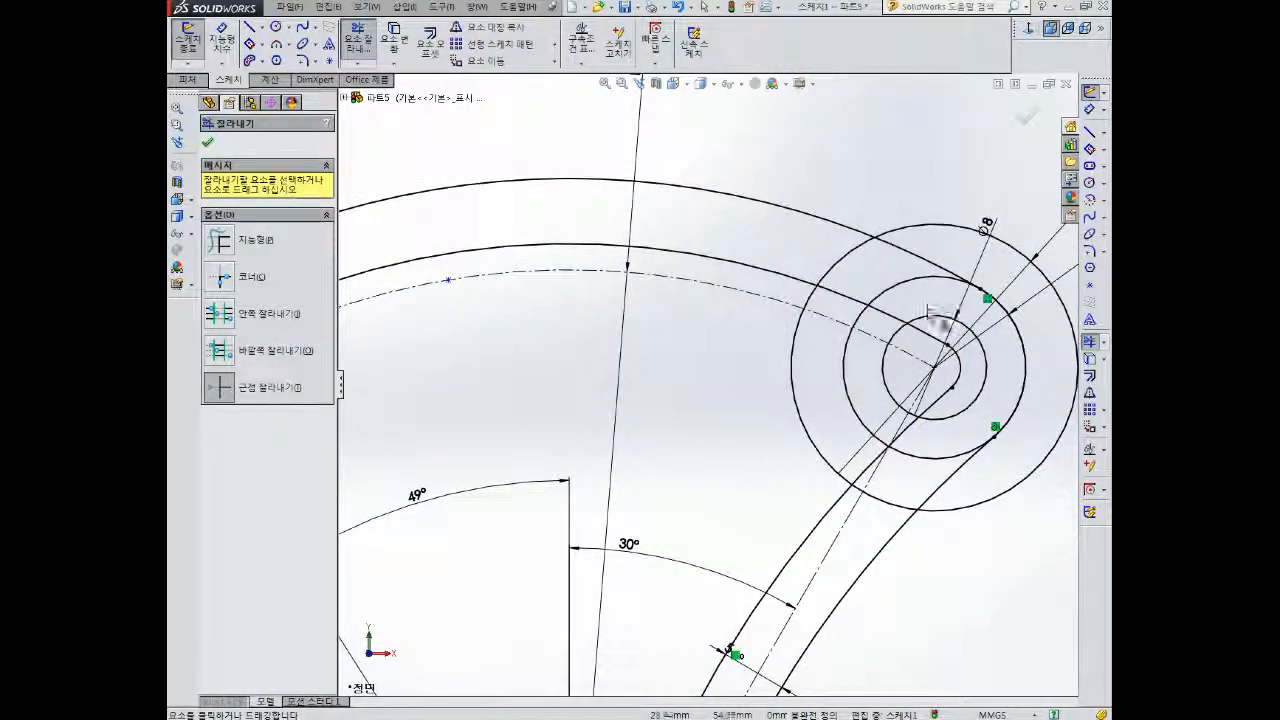
pyautogui.click(843, 301)
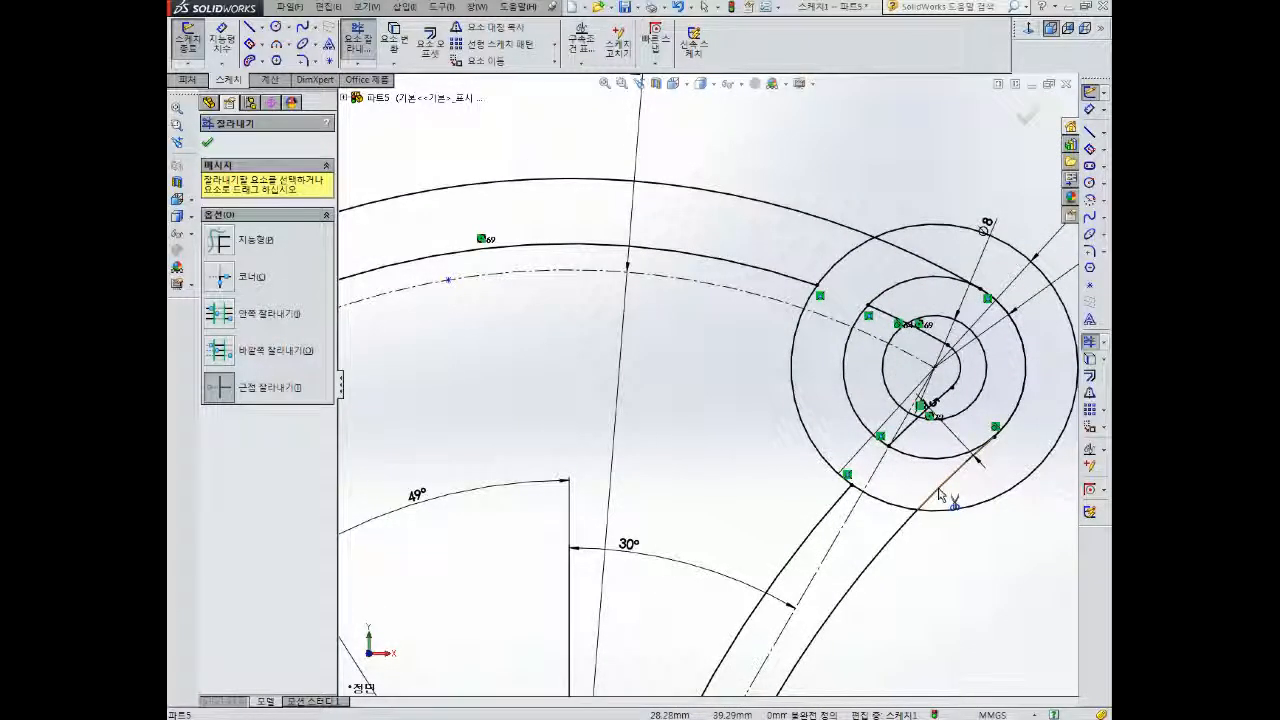
pyautogui.click(841, 263)
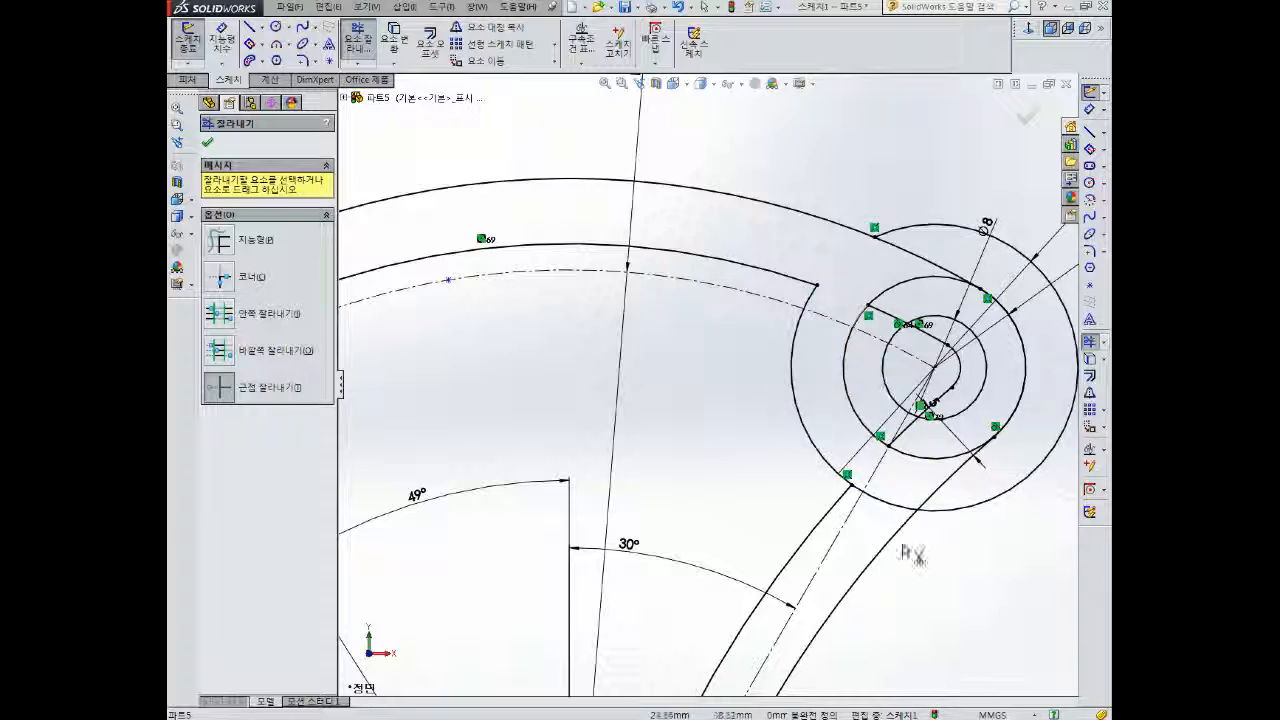
pyautogui.click(884, 508)
pyautogui.press('Escape')
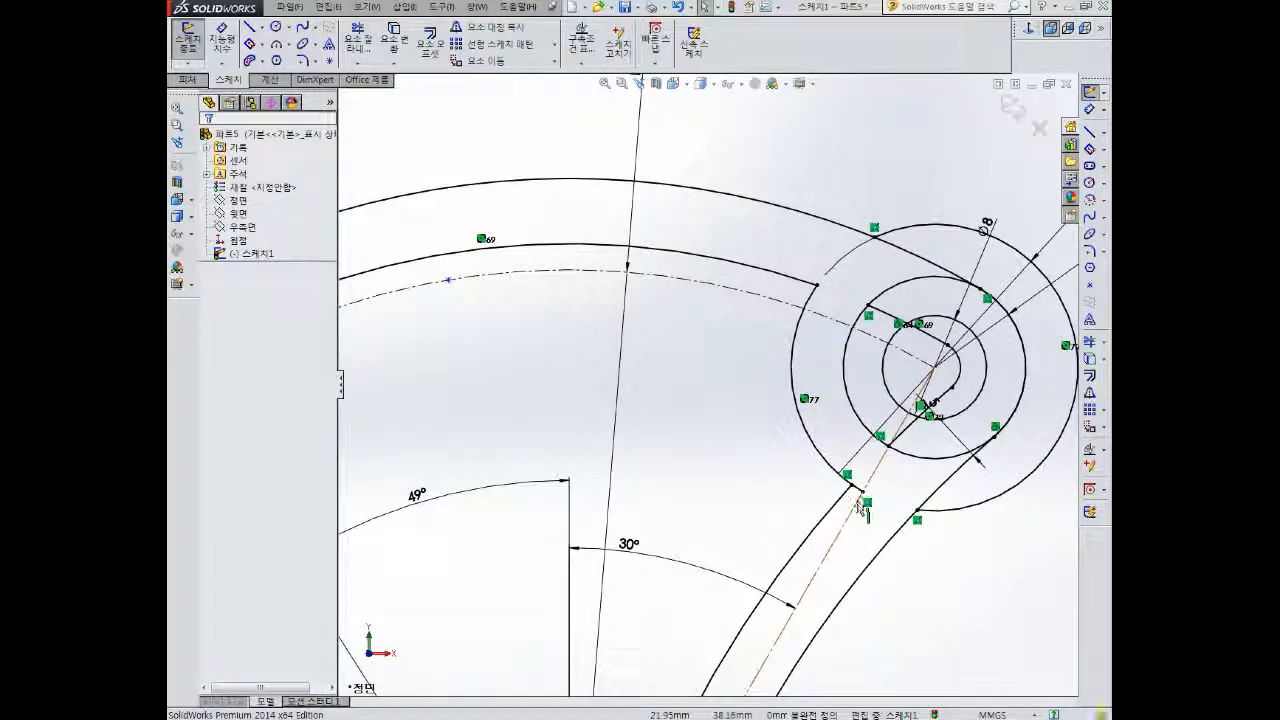
# - Trim the short arc stub past the right inner offset curve and delete the outer remainder of the right end's 22 mm circle
pyautogui.moveTo(902, 497); pyautogui.dragTo(868, 550, button='right')
pyautogui.click(859, 490)
pyautogui.press('Escape')
pyautogui.click(985, 495)
pyautogui.press('Delete')
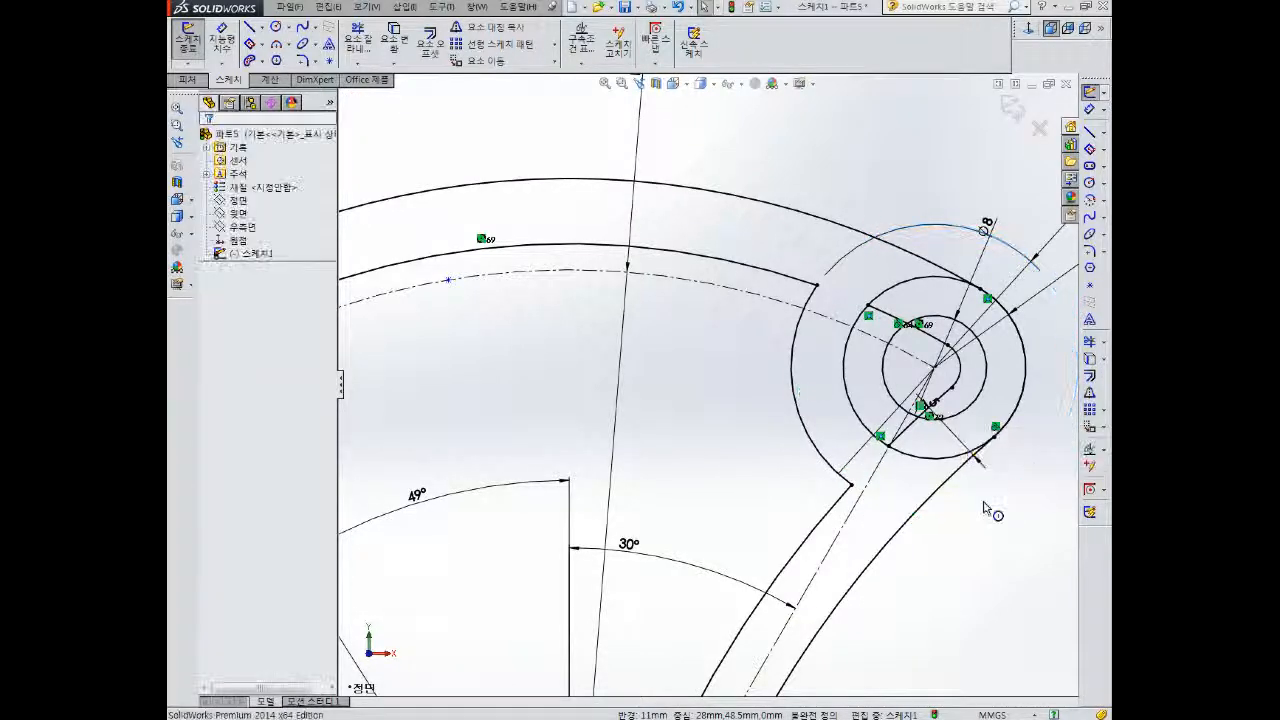
# - Delete the leftover offset curves inside the right end and fillet both corners of its trimmed inner arc with a 5 mm radius
pyautogui.click(903, 323)
pyautogui.press('Delete')
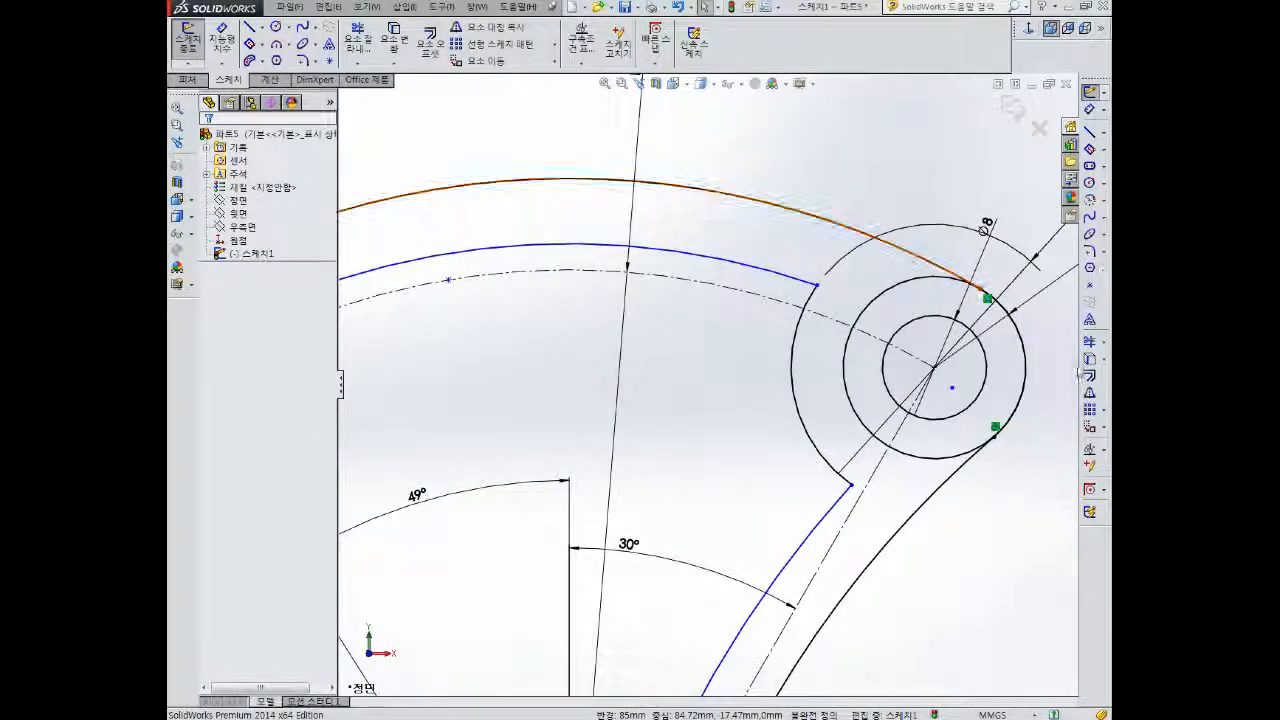
pyautogui.click(815, 288)
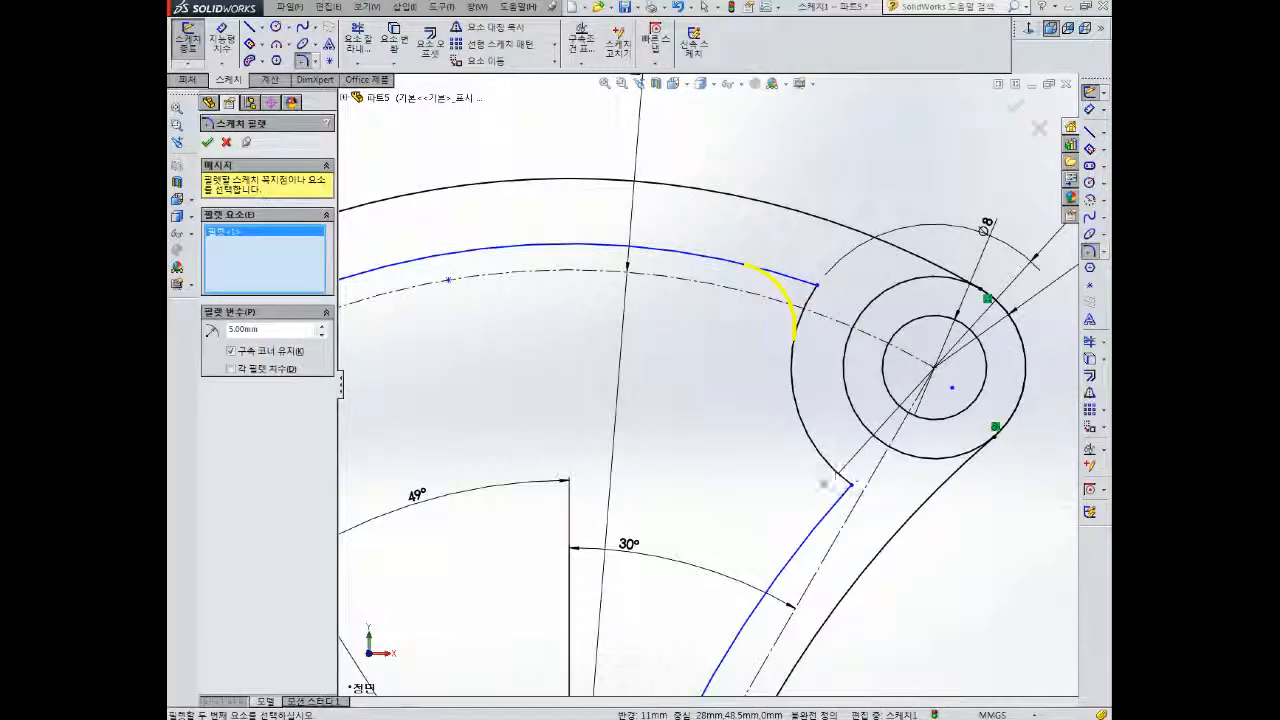
pyautogui.click(848, 484)
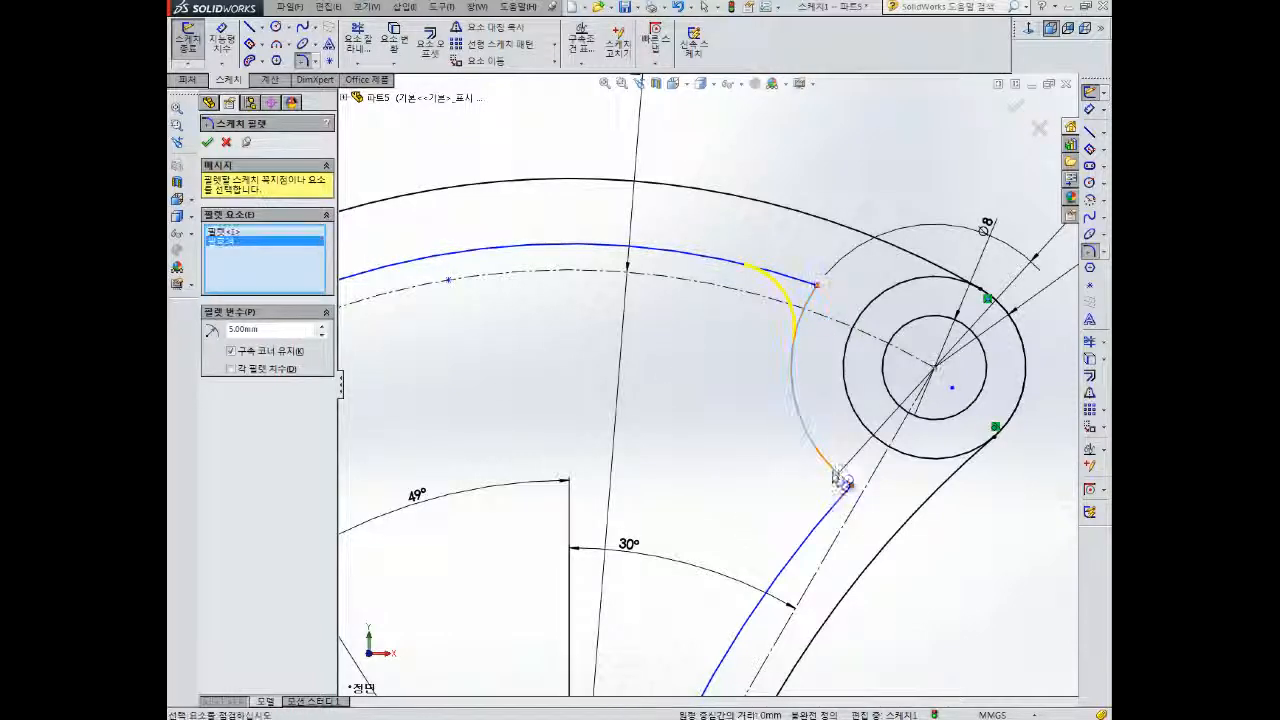
pyautogui.click(207, 143)
pyautogui.press('Escape')
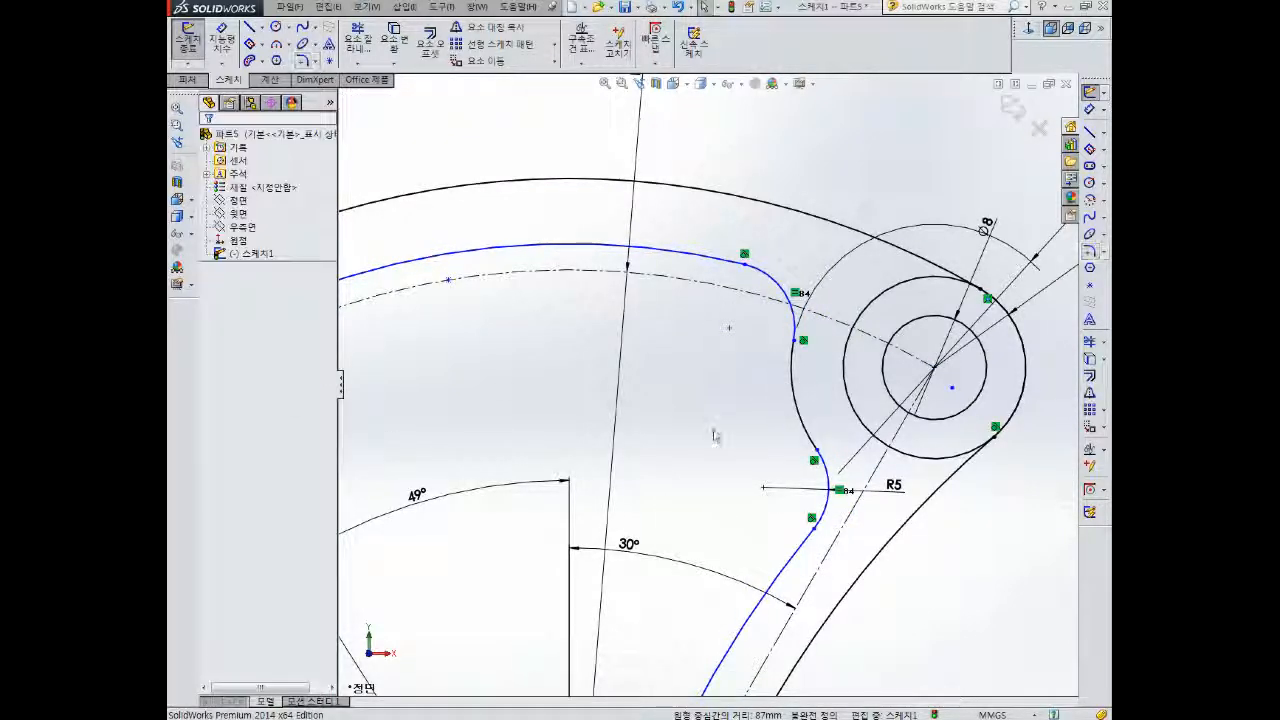
# - Try to dimension the radius of the upper fillet beside the right end
pyautogui.scroll(-3, 700, 415)
pyautogui.scroll(5, 698, 413)
pyautogui.scroll(2, 698, 418)
pyautogui.moveTo(633, 186); pyautogui.dragTo(591, 191)
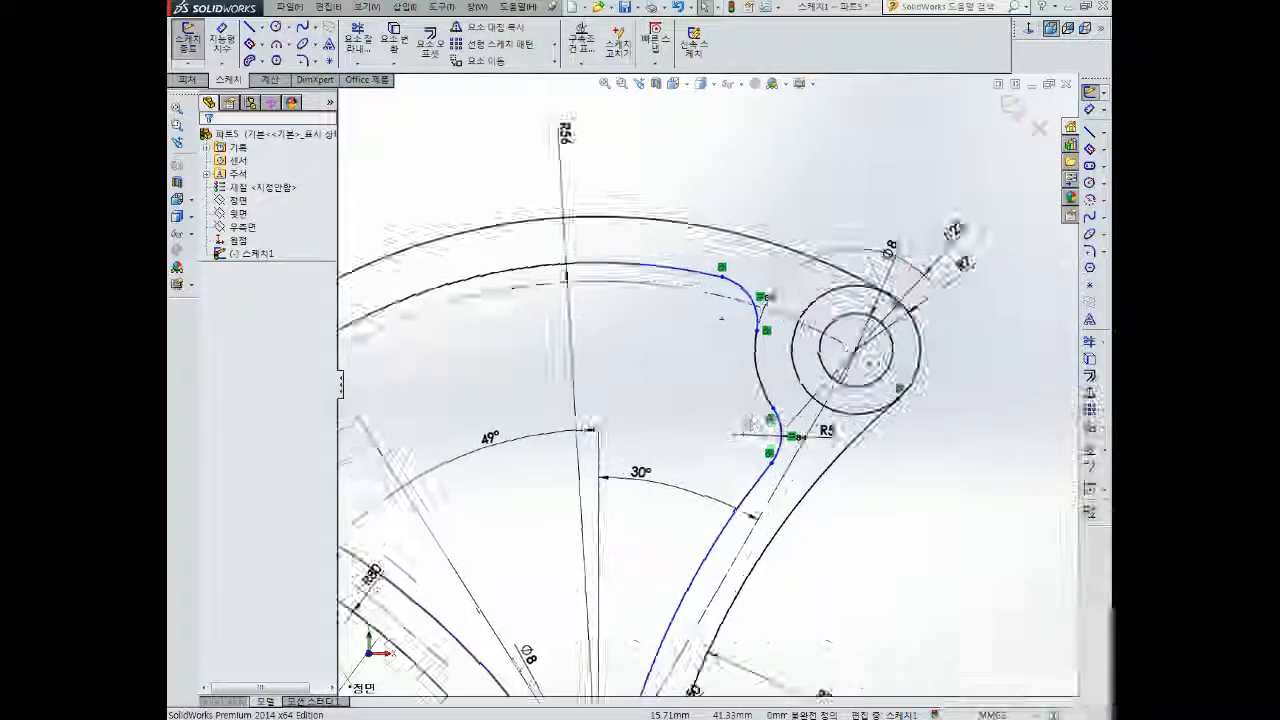
pyautogui.scroll(-2, 758, 255)
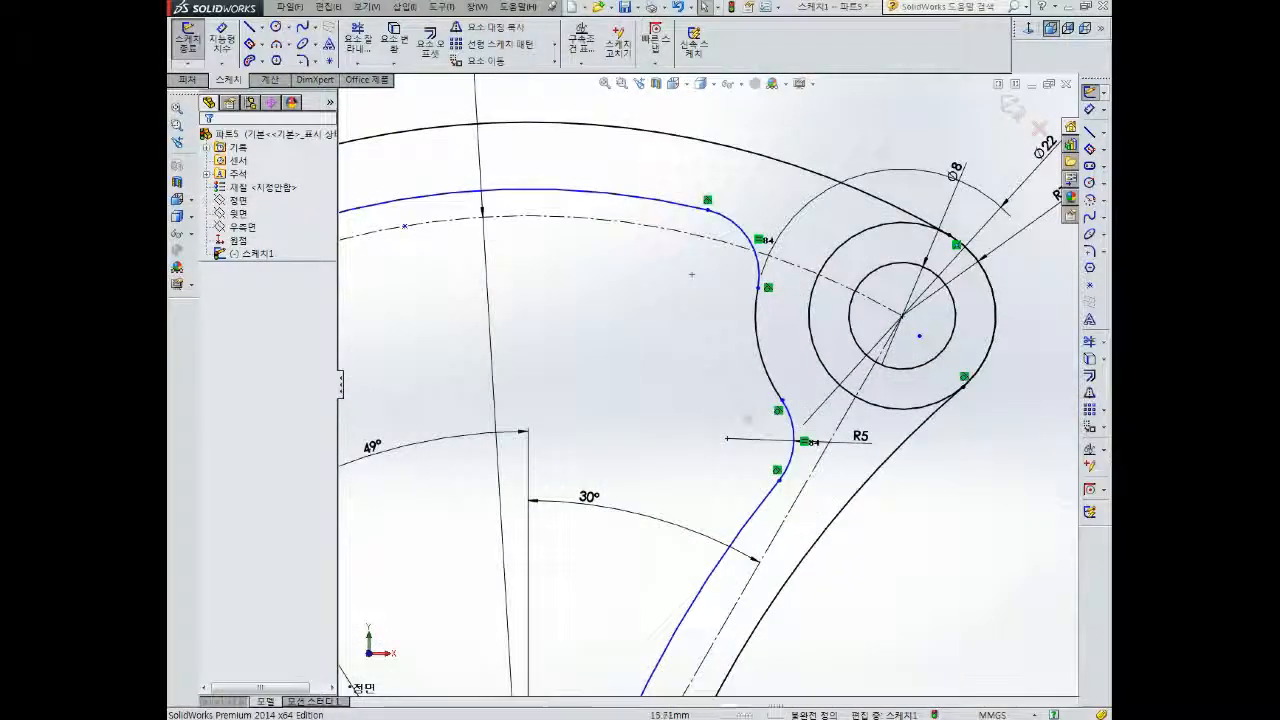
pyautogui.click(749, 239)
pyautogui.click(753, 212)
pyautogui.press('Return')
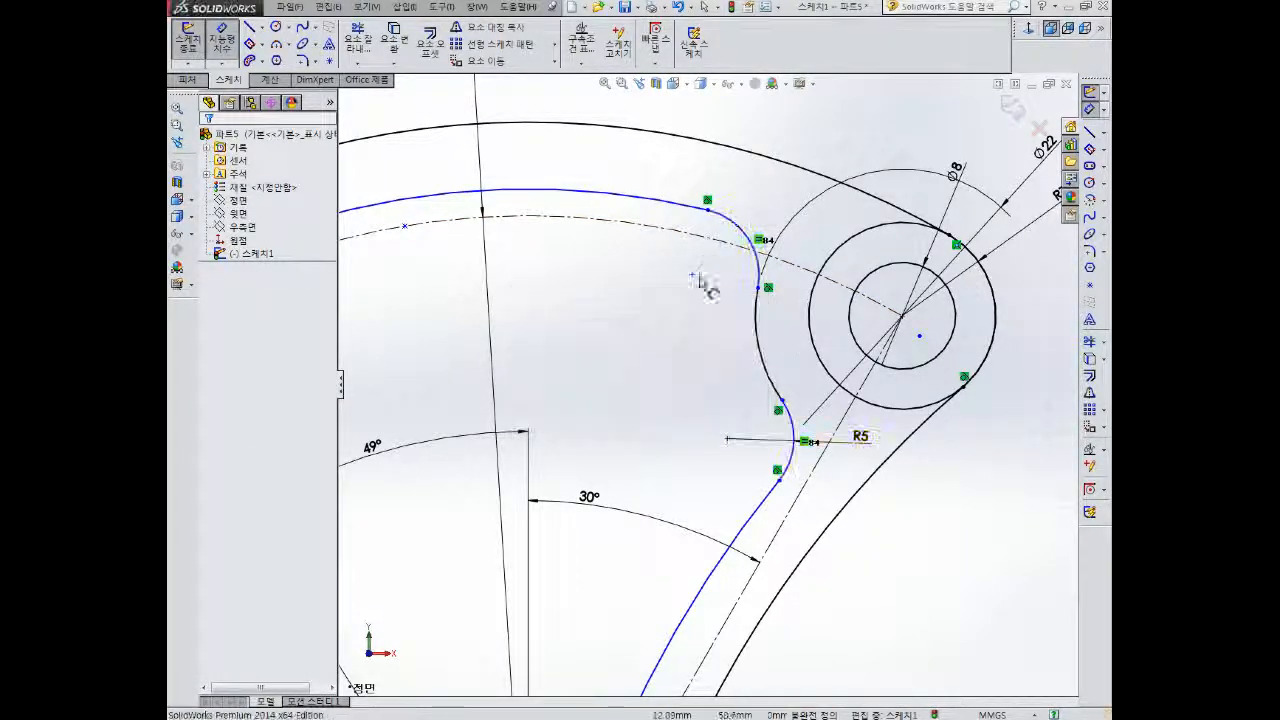
# - Dimension the gap between the outer R80 curve and the inner offset curve as 5 mm on both the right and left sides
pyautogui.scroll(5, 683, 393)
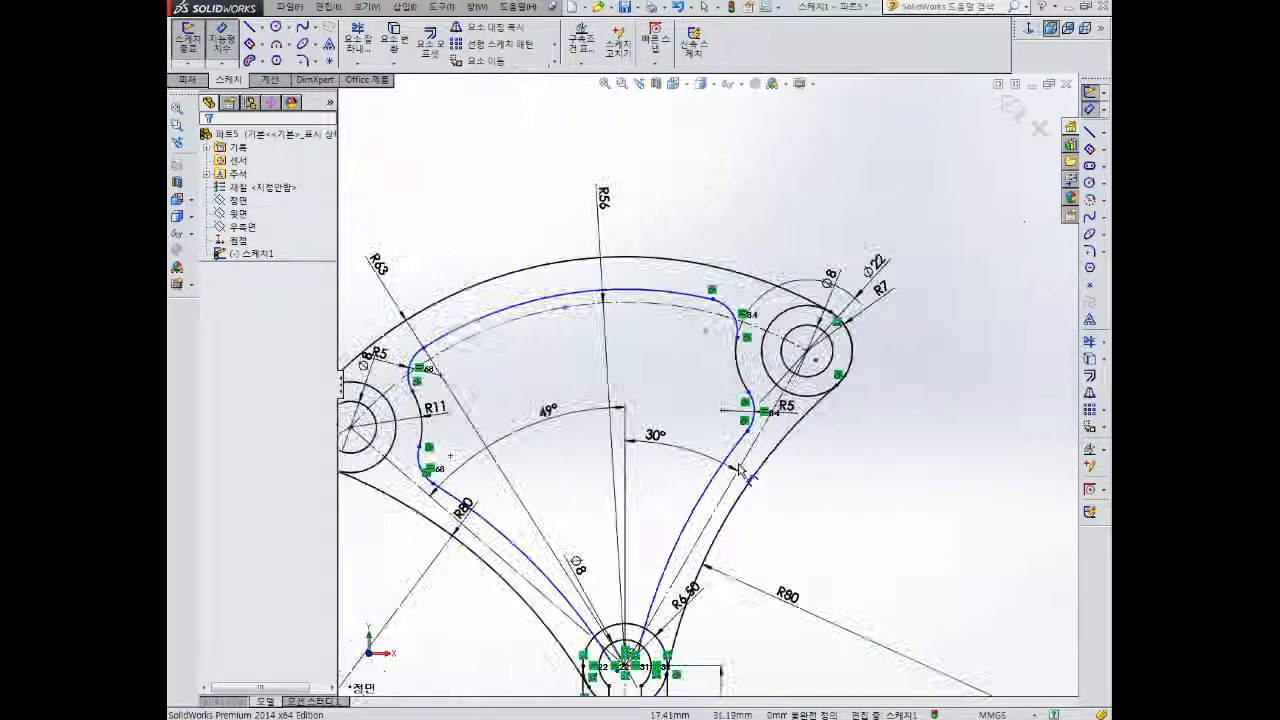
pyautogui.scroll(2, 716, 580)
pyautogui.scroll(-1, 730, 492)
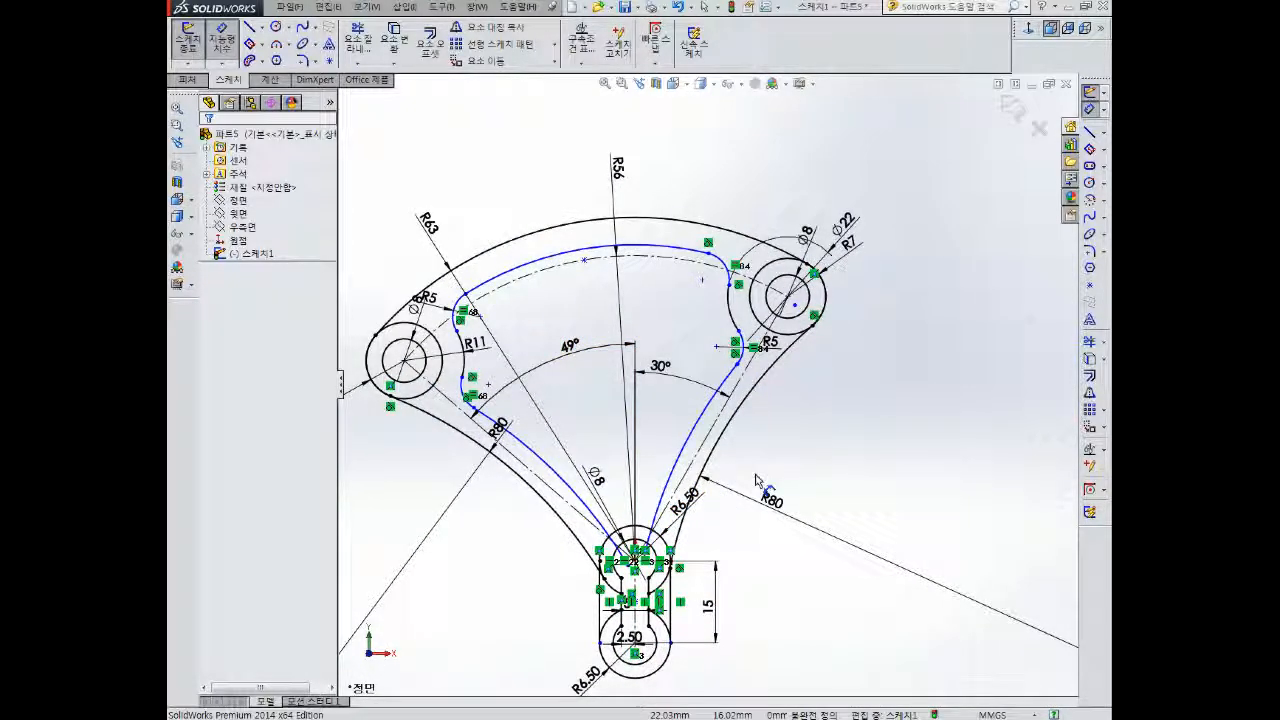
pyautogui.click(721, 455)
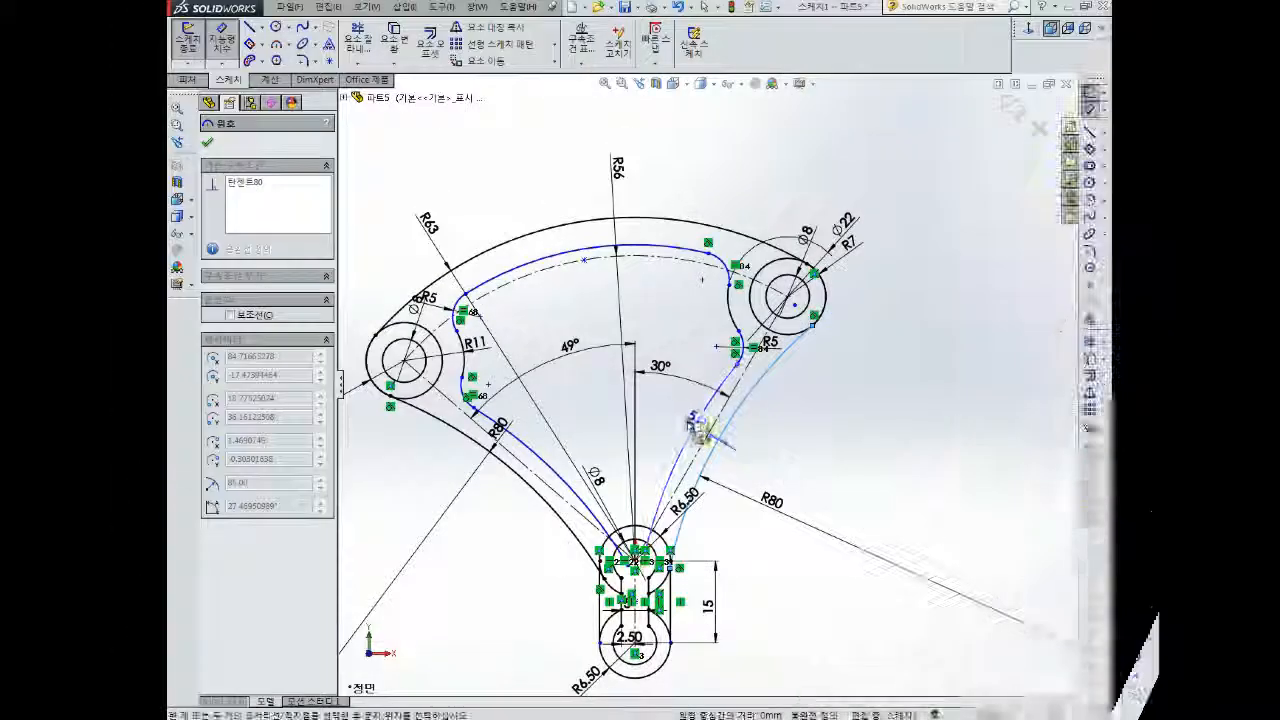
pyautogui.press('Return')
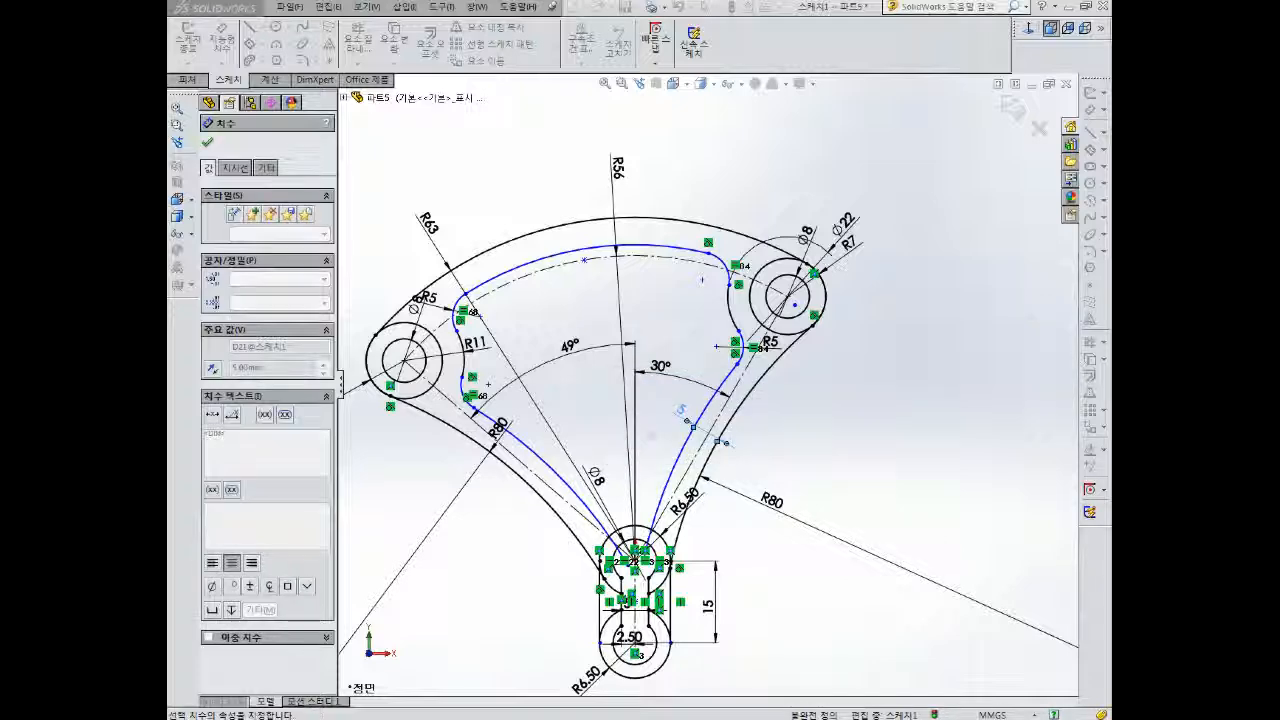
pyautogui.click(533, 456)
pyautogui.click(547, 438)
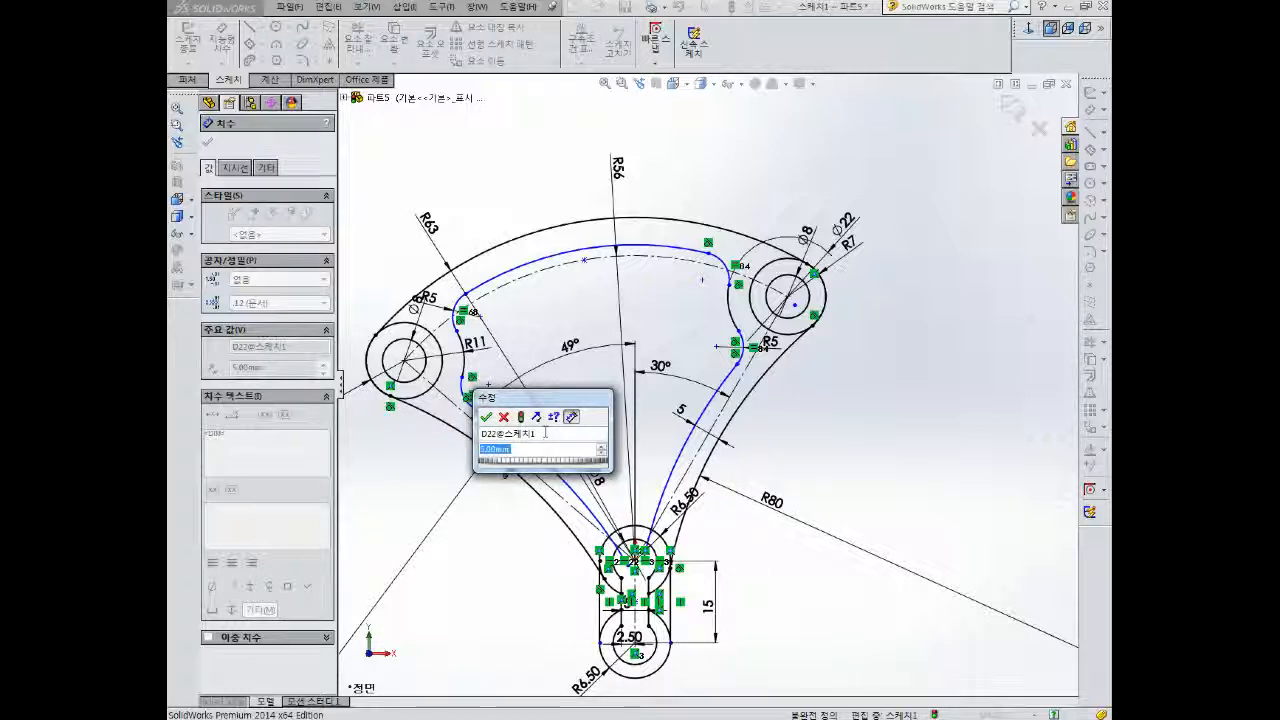
pyautogui.press('Return')
pyautogui.click(845, 425)
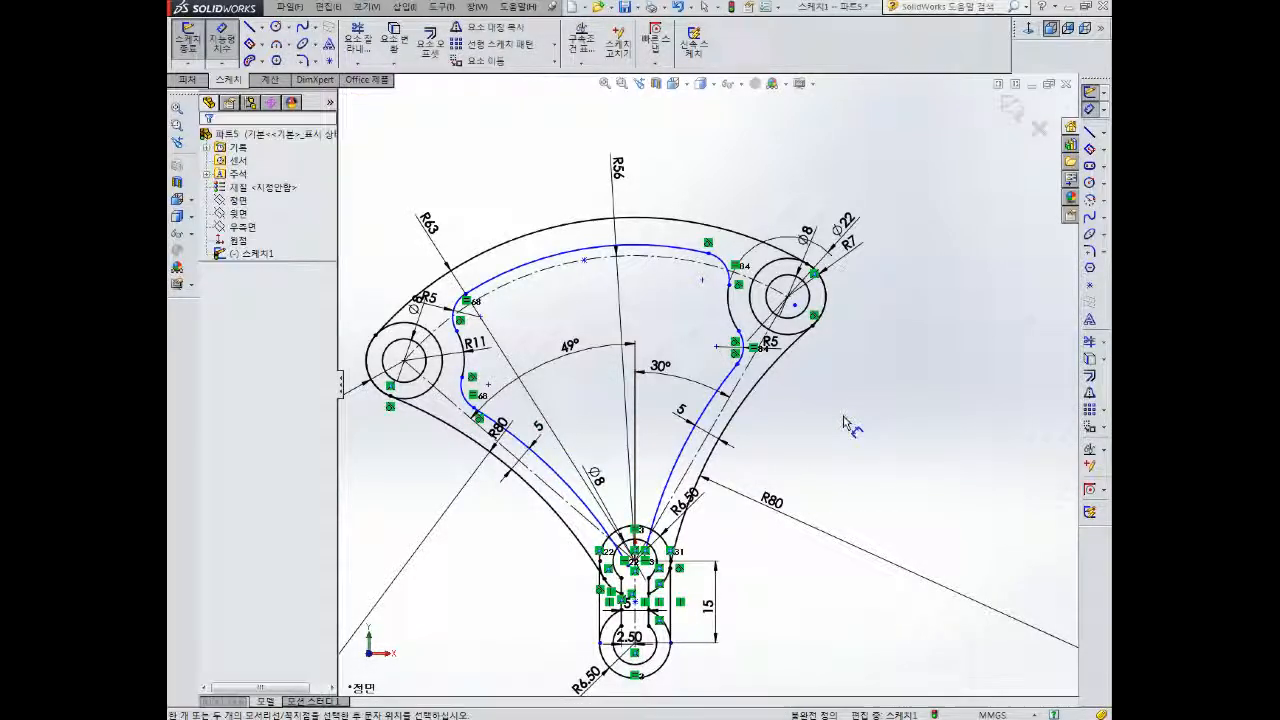
pyautogui.click(743, 338)
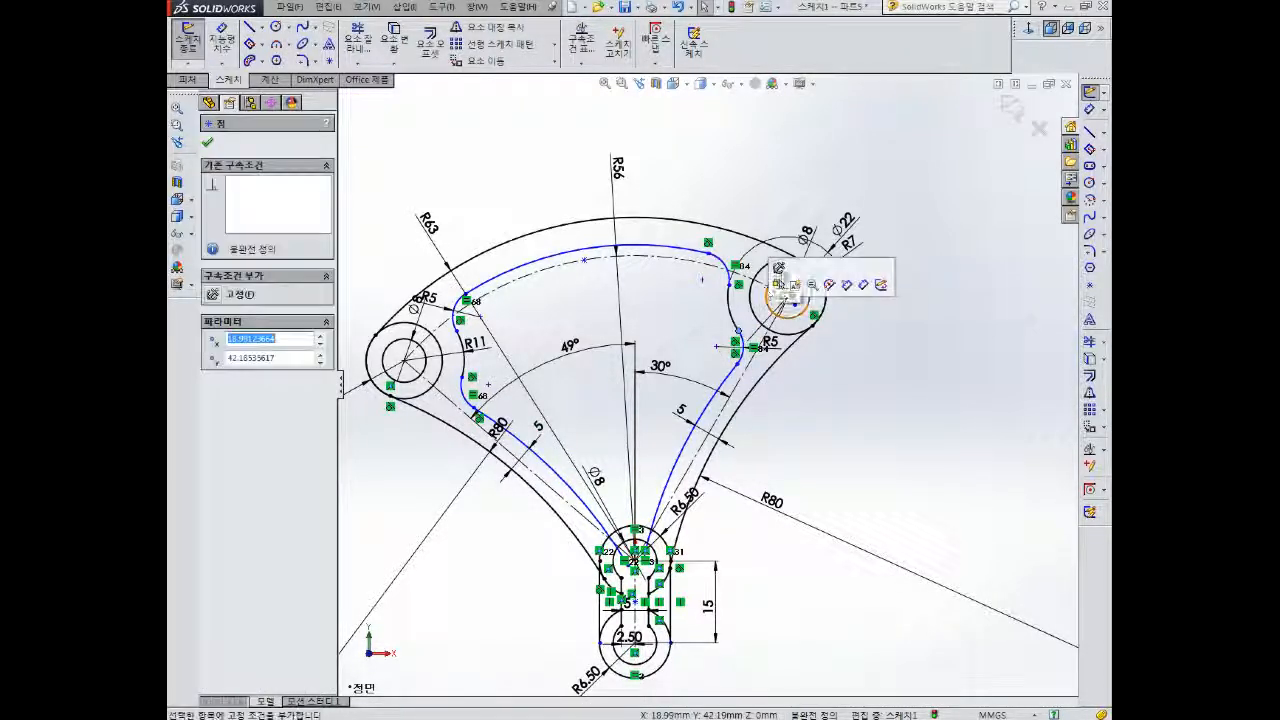
pyautogui.click(710, 256)
pyautogui.press('Escape')
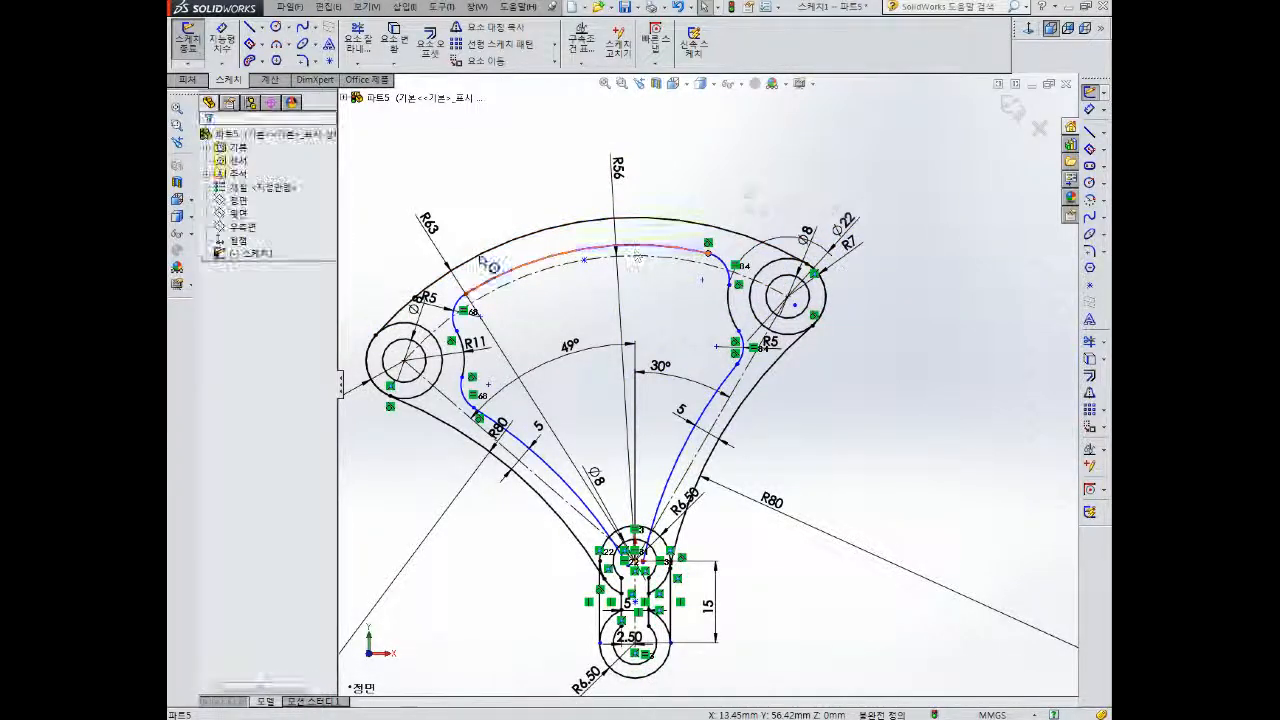
# - Fix the upper inner arc's left endpoint and the two lower fillet endpoints where they meet the inner side curves
pyautogui.click(465, 293)
pyautogui.click(510, 231)
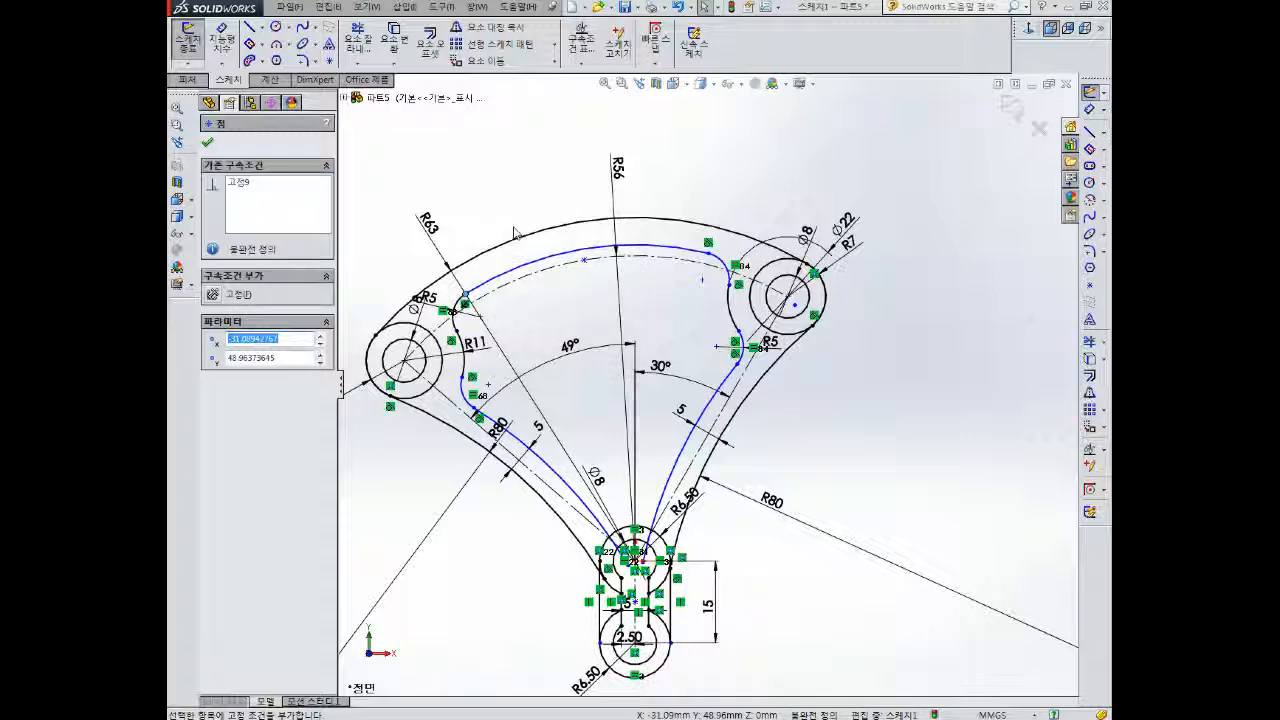
pyautogui.click(473, 407)
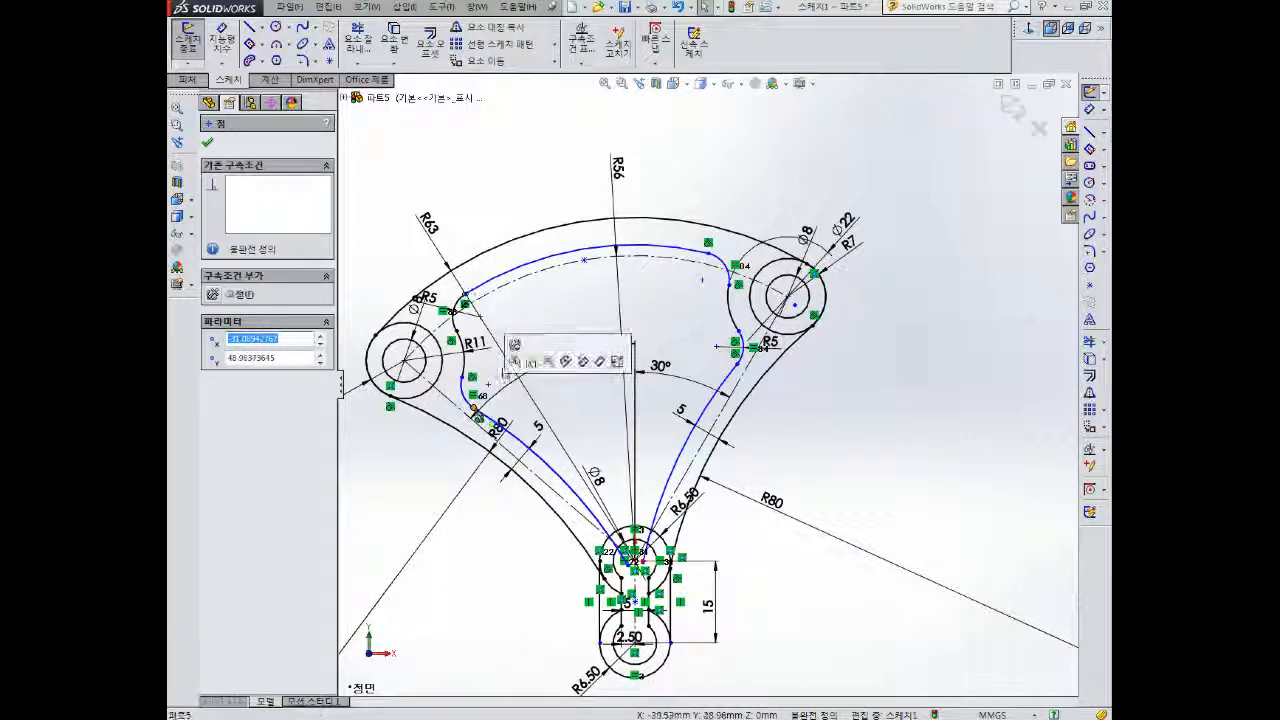
pyautogui.click(737, 365)
pyautogui.click(780, 302)
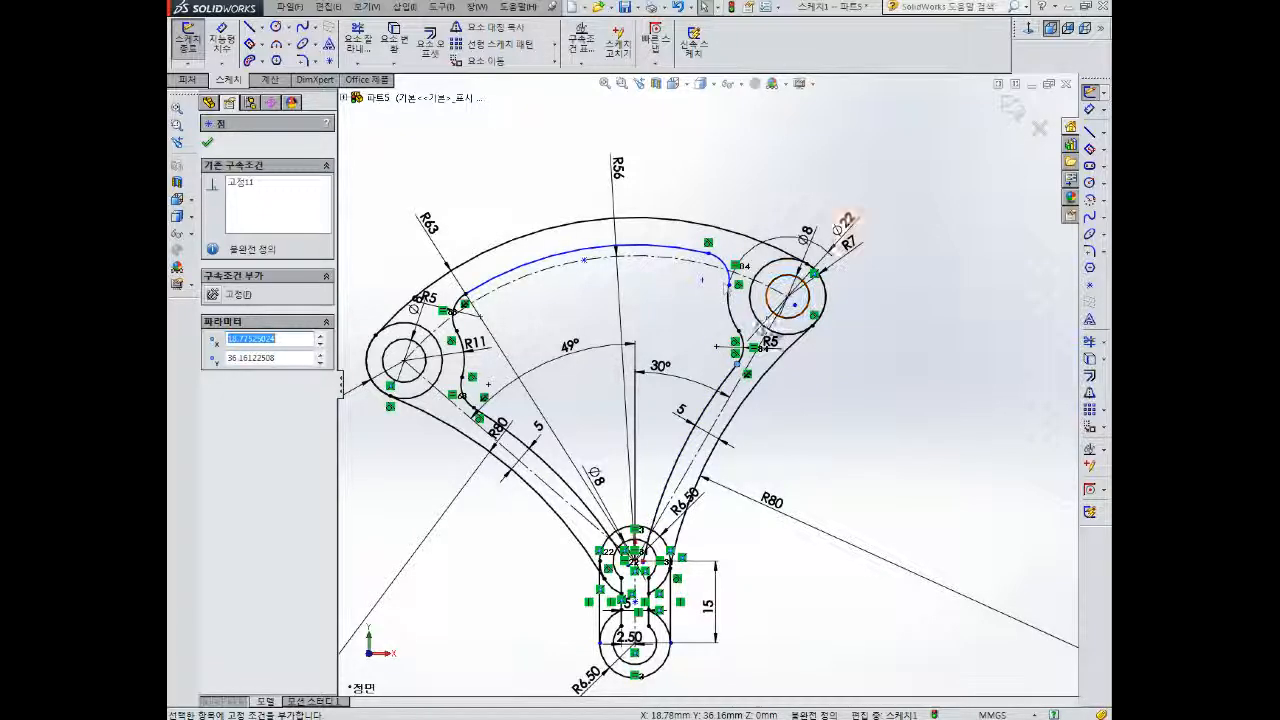
# - Try fixing the lower endpoint of the window's upper right fillet and undo that constraint
pyautogui.click(709, 253)
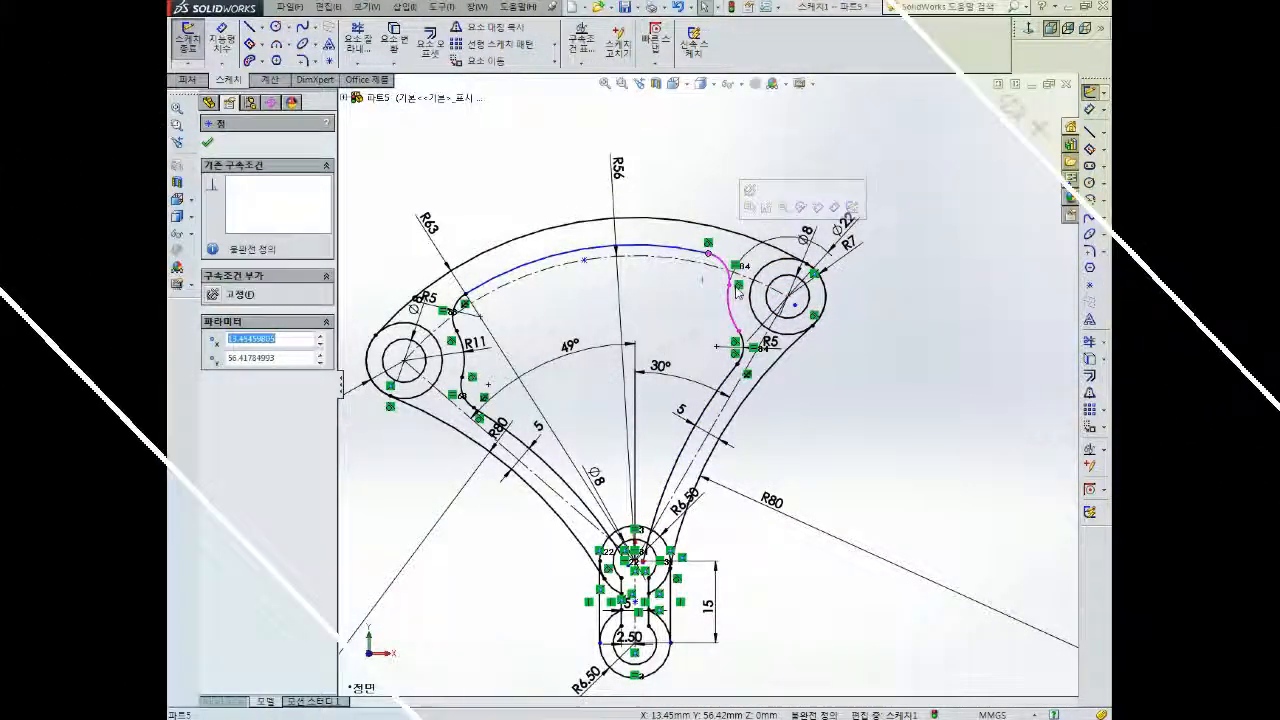
pyautogui.click(775, 226)
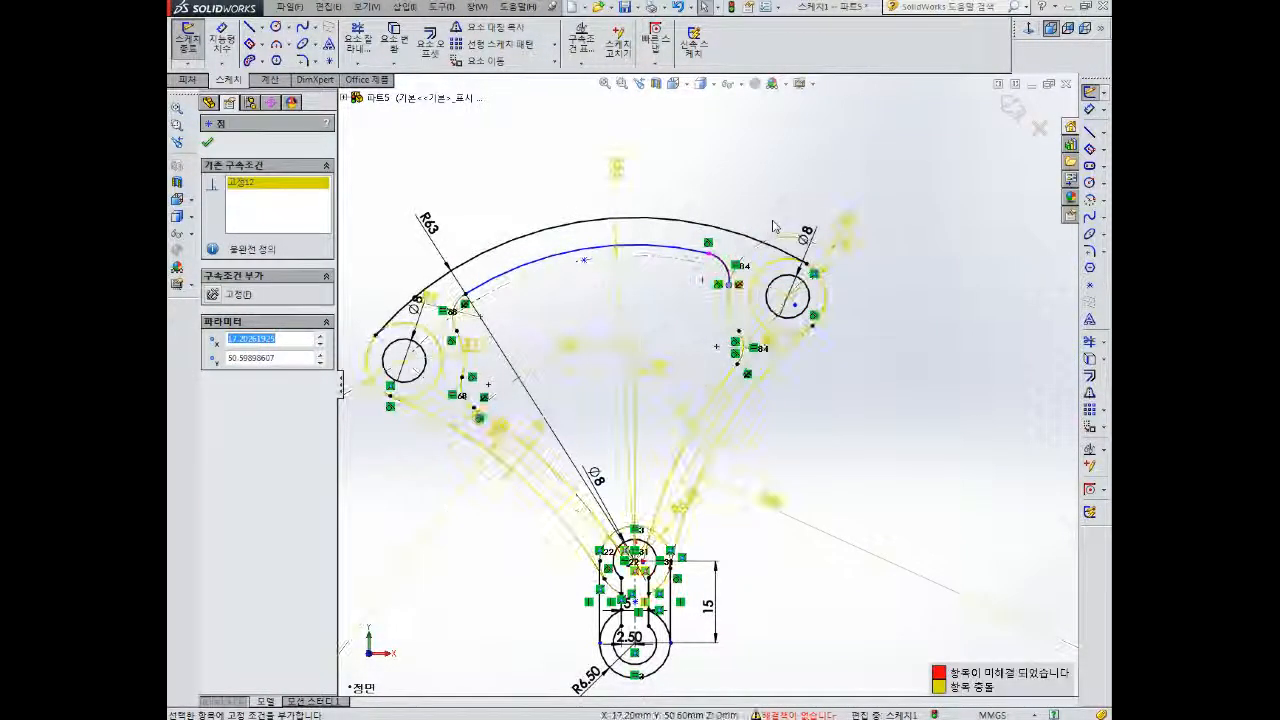
pyautogui.hotkey('ctrl', 'z')
# - Fix the right endpoint of the window's upper inner arc where it meets the fillet
pyautogui.click(708, 255)
pyautogui.click(754, 202)
pyautogui.press('Escape')
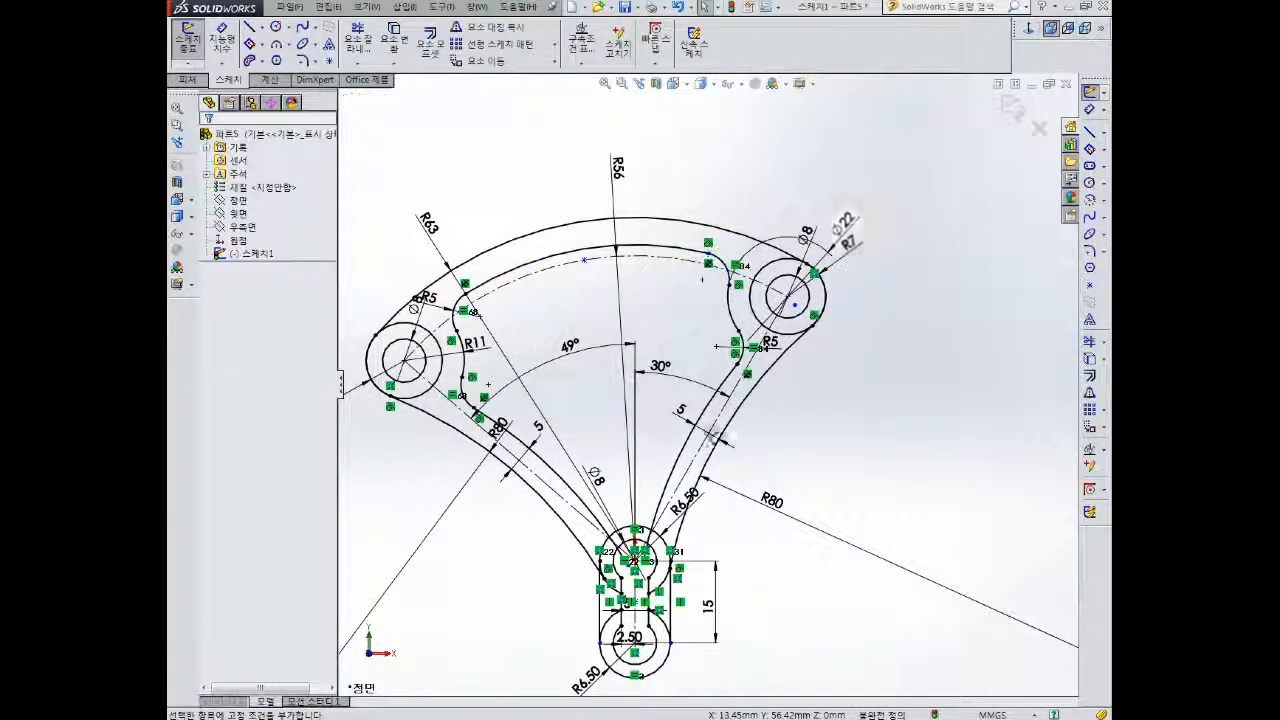
# - Fillet the window's bottom corner between the left and right inner offset curves with a 15 mm radius
pyautogui.scroll(-3, 650, 500)
pyautogui.scroll(2, 650, 502)
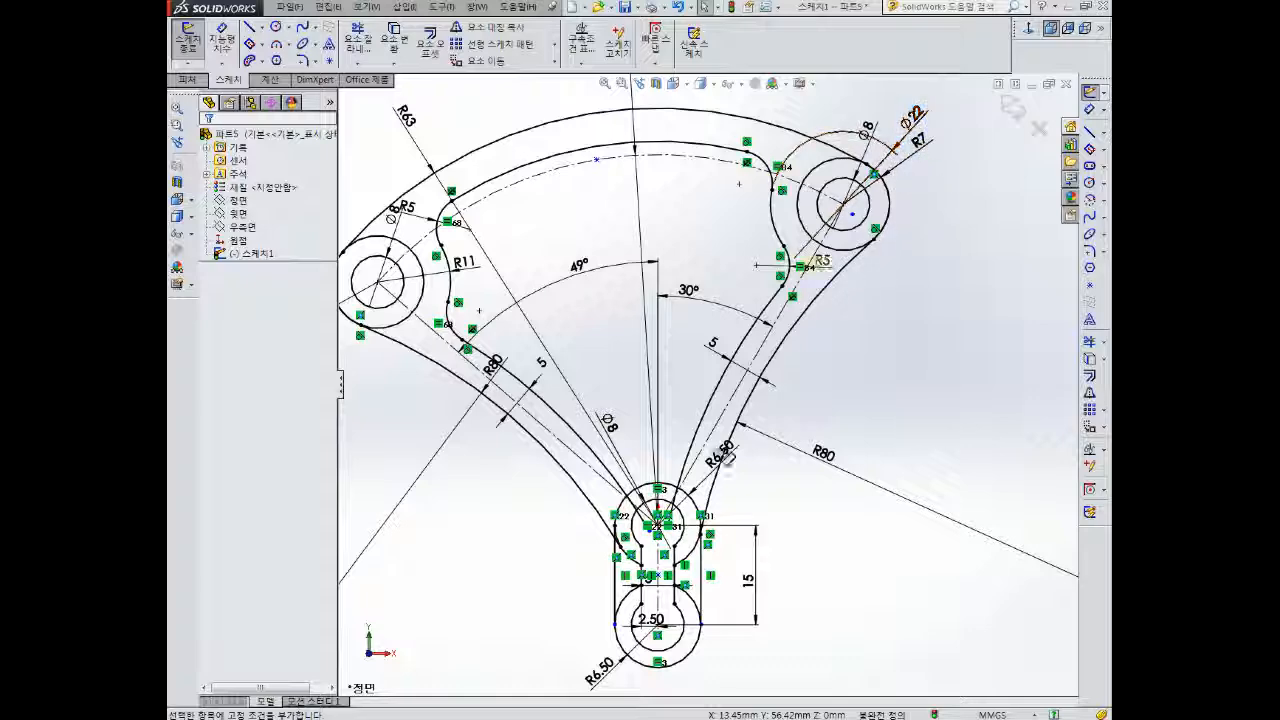
pyautogui.scroll(-3, 654, 556)
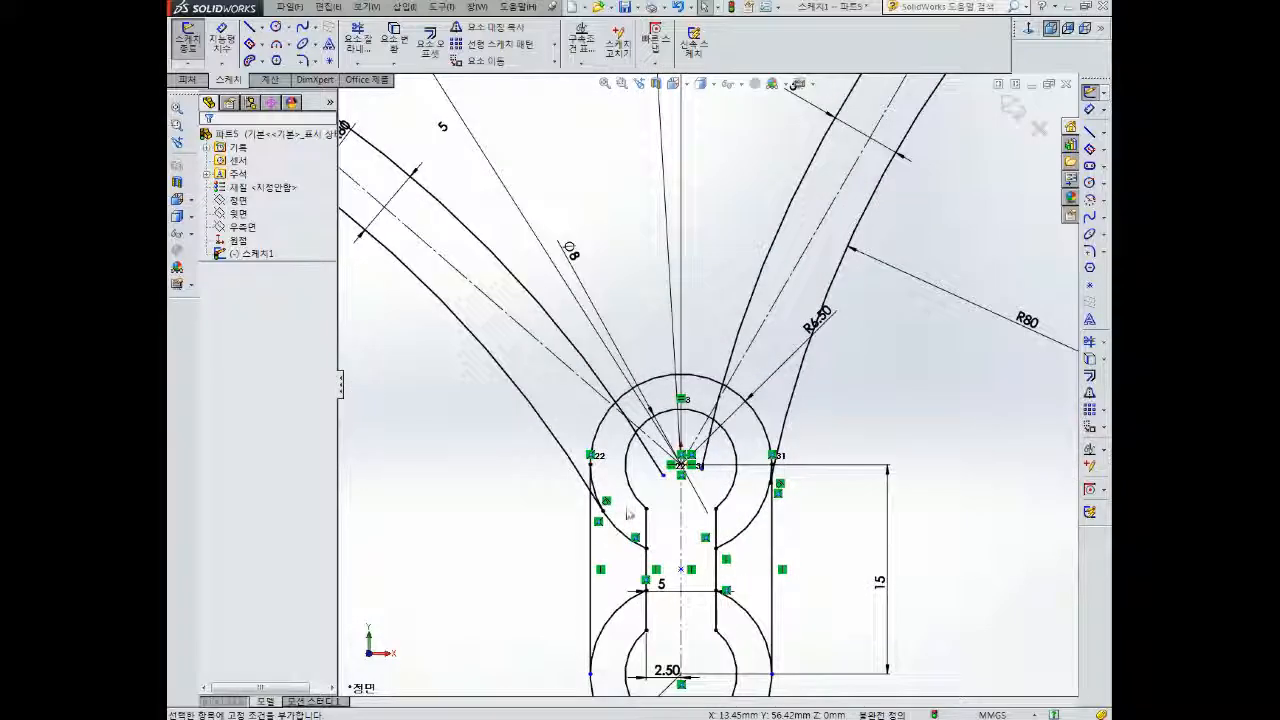
pyautogui.scroll(4, 791, 411)
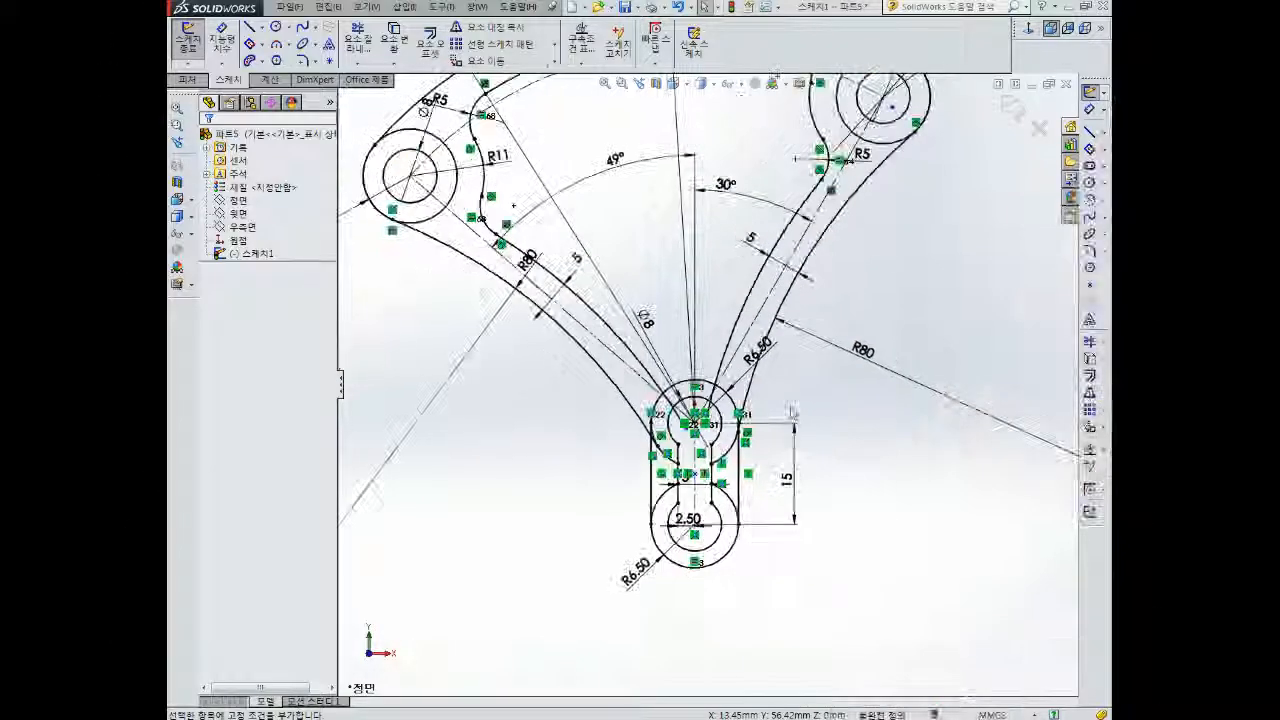
pyautogui.scroll(-5, 722, 427)
pyautogui.scroll(2, 722, 427)
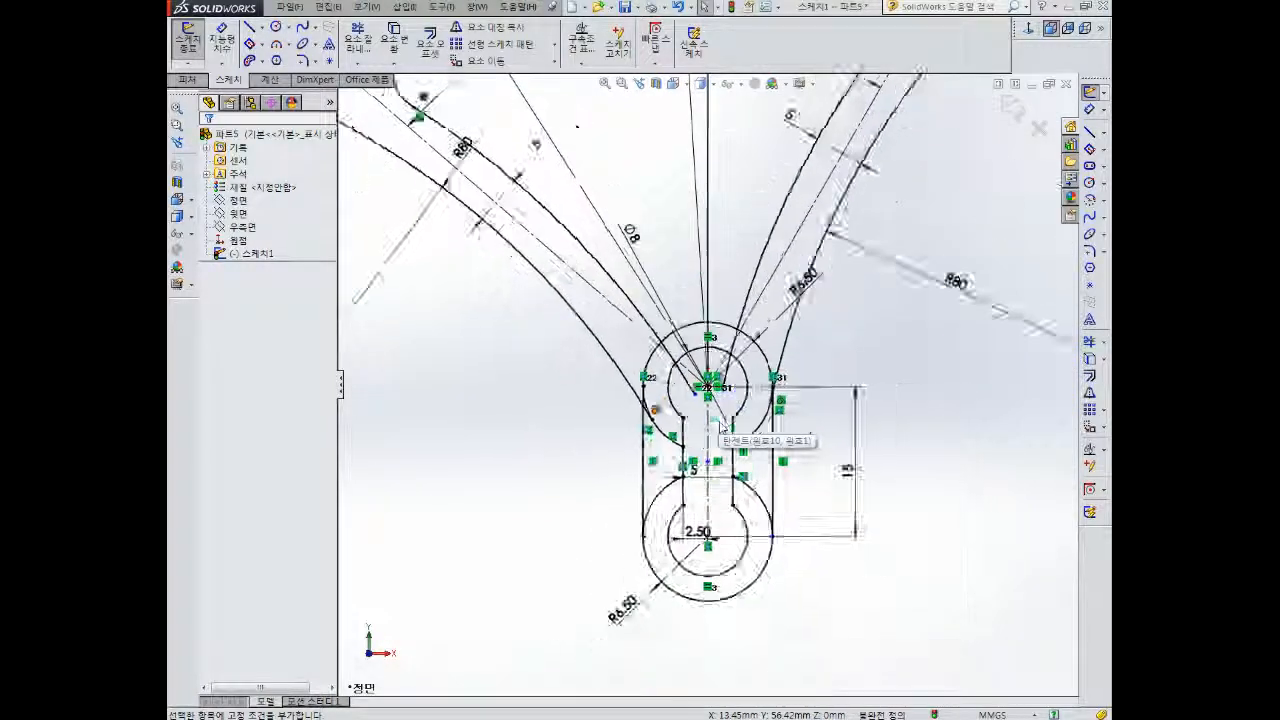
pyautogui.scroll(4, 722, 427)
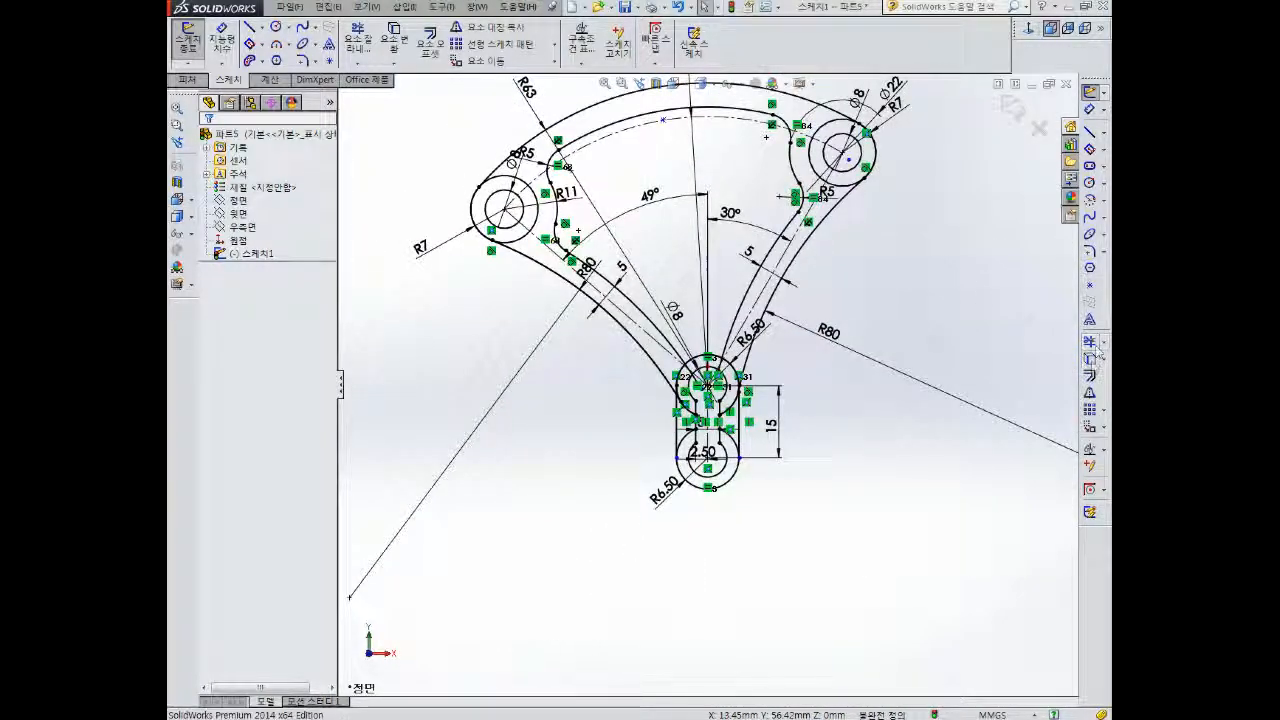
pyautogui.click(1089, 251)
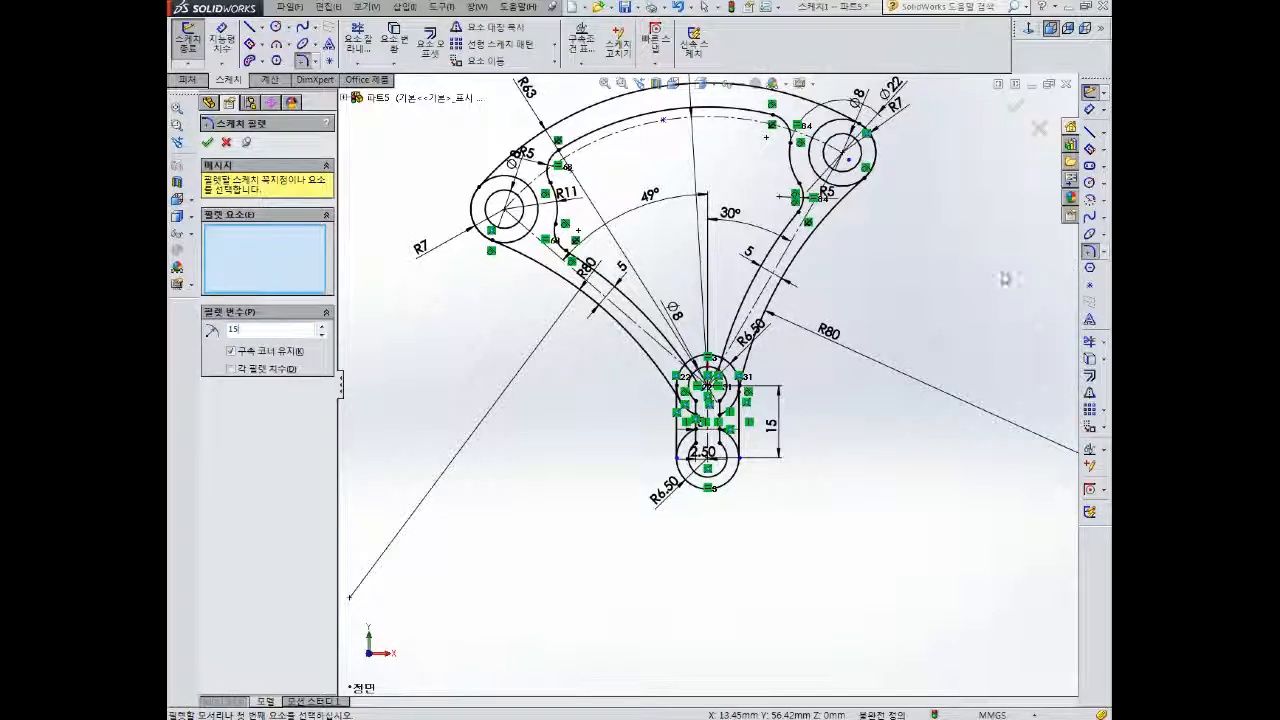
pyautogui.click(652, 325)
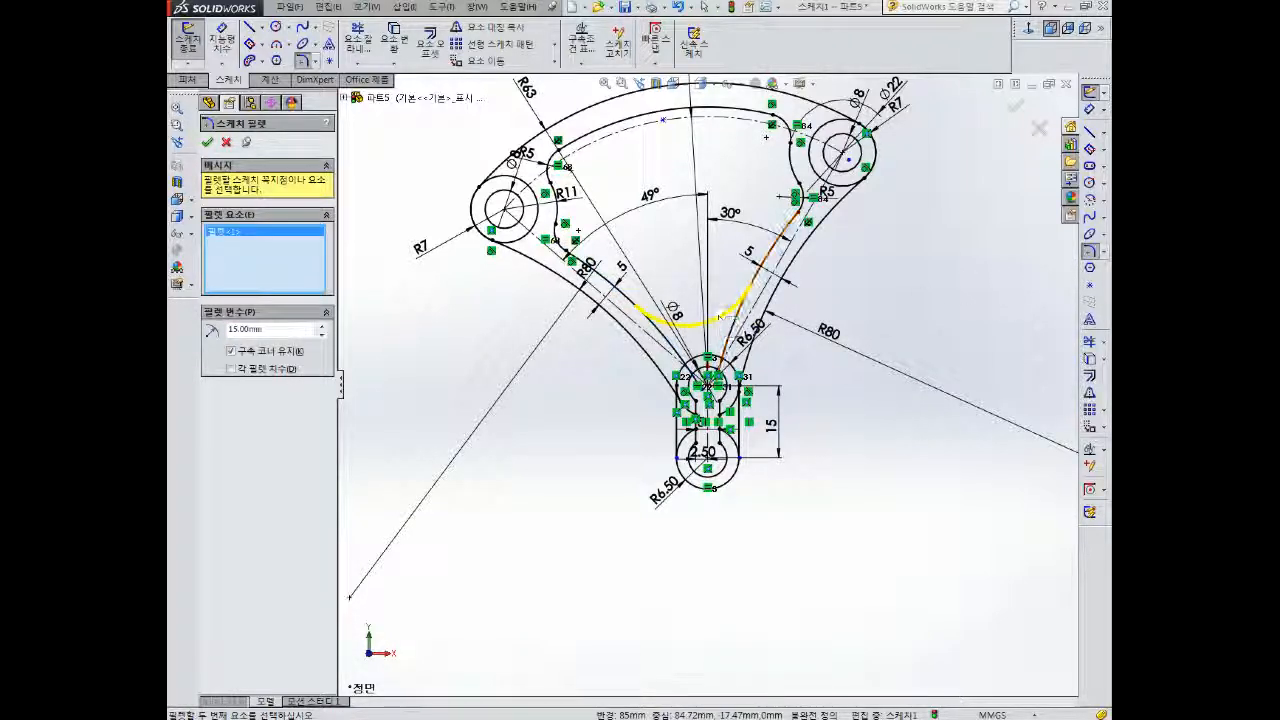
pyautogui.click(207, 142)
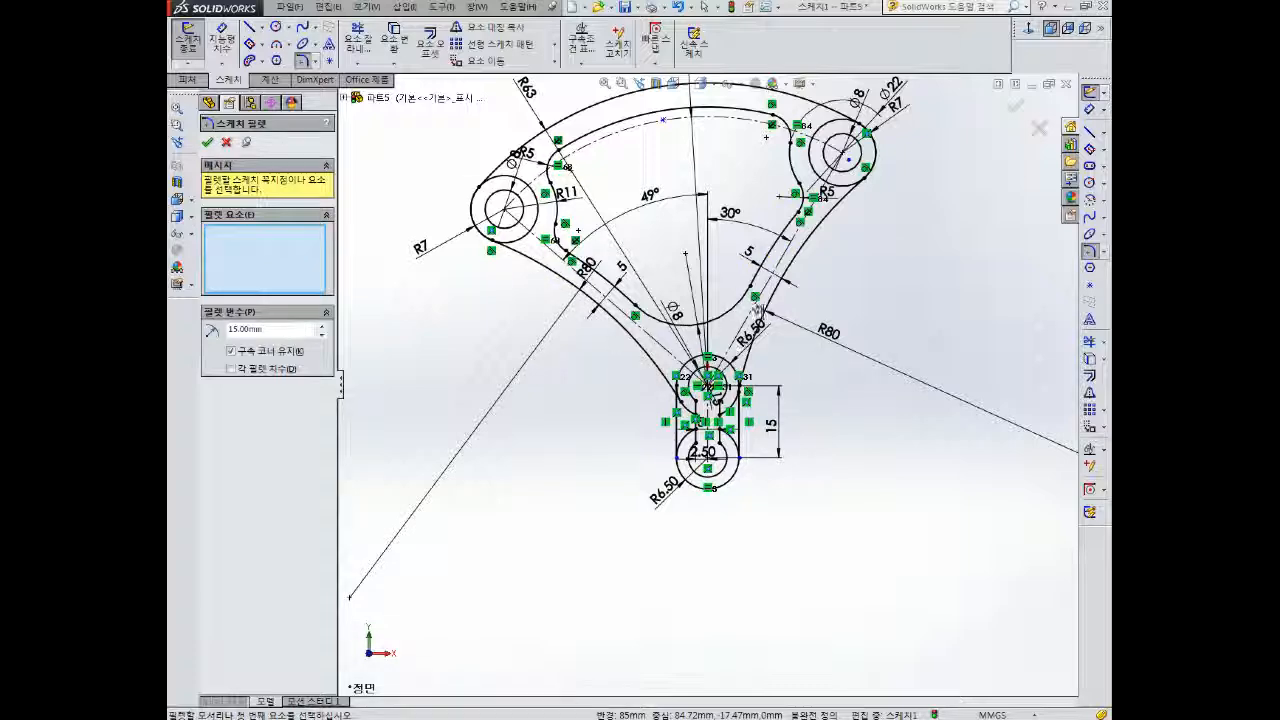
pyautogui.scroll(-5, 737, 365)
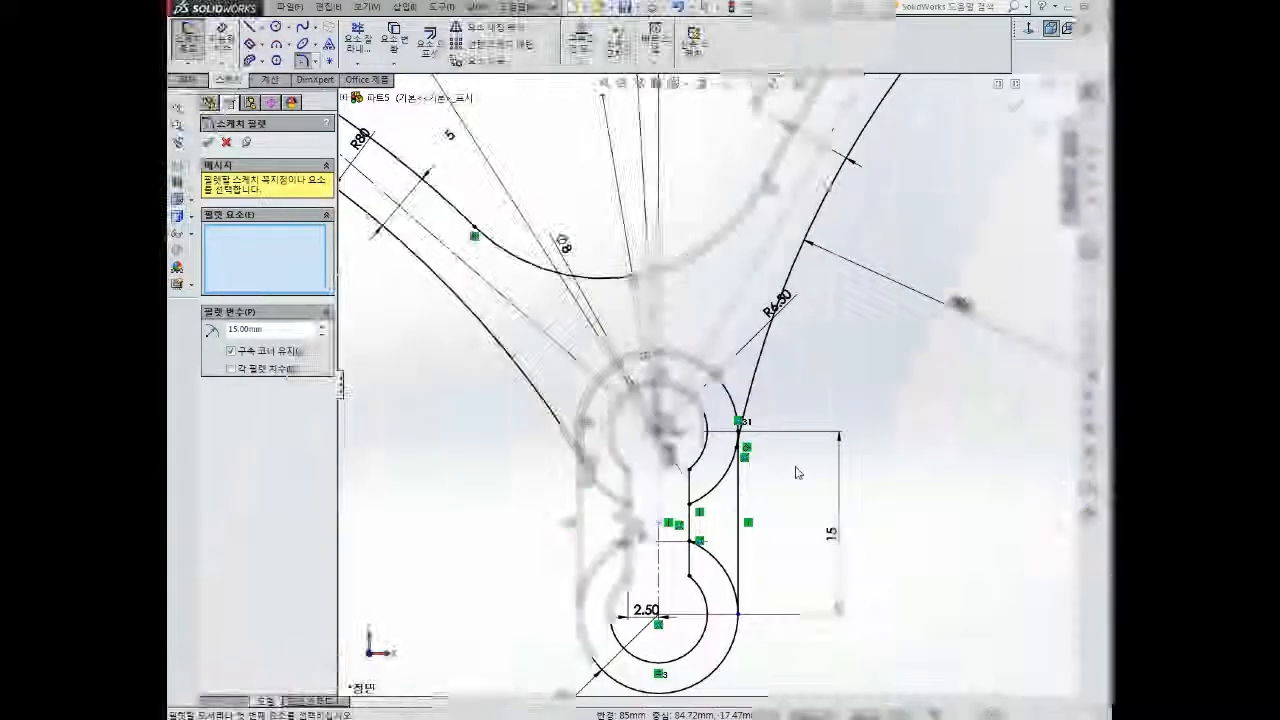
pyautogui.scroll(-2, 656, 486)
pyautogui.press('Escape')
# - Try to delete the stray centre point just left of the upper pivot hole's centre
pyautogui.click(638, 420)
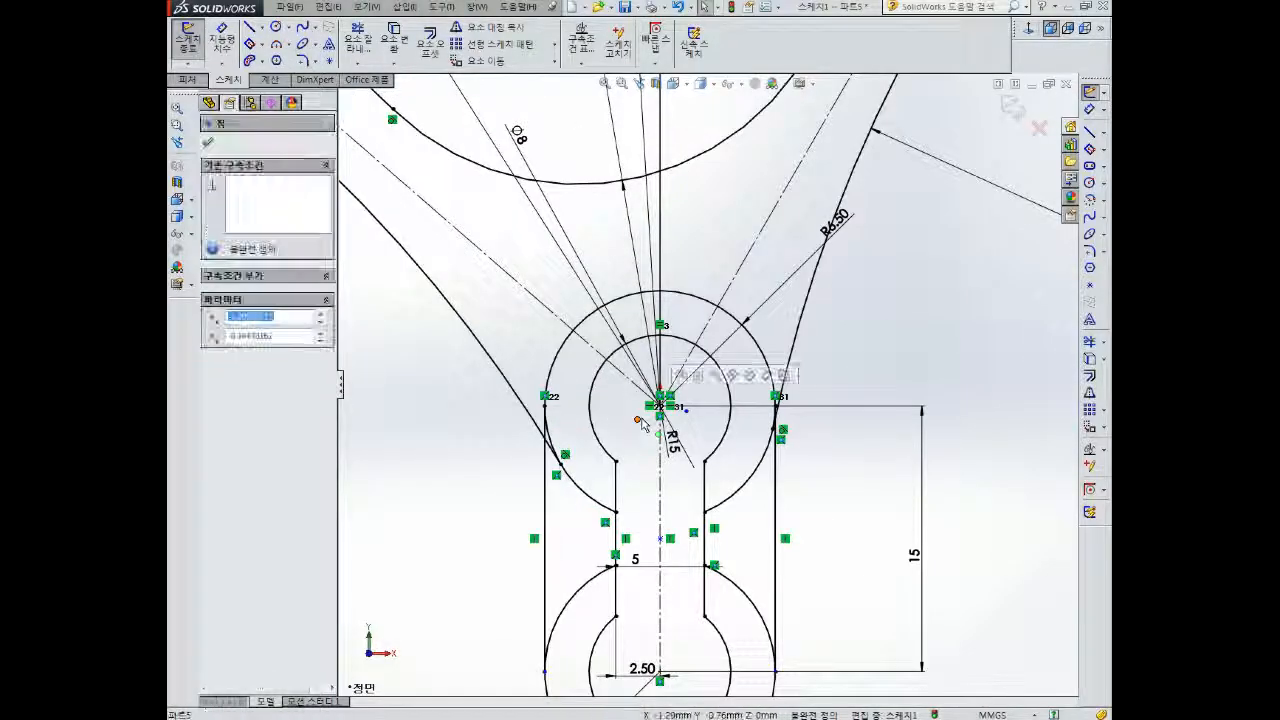
pyautogui.press('Delete')
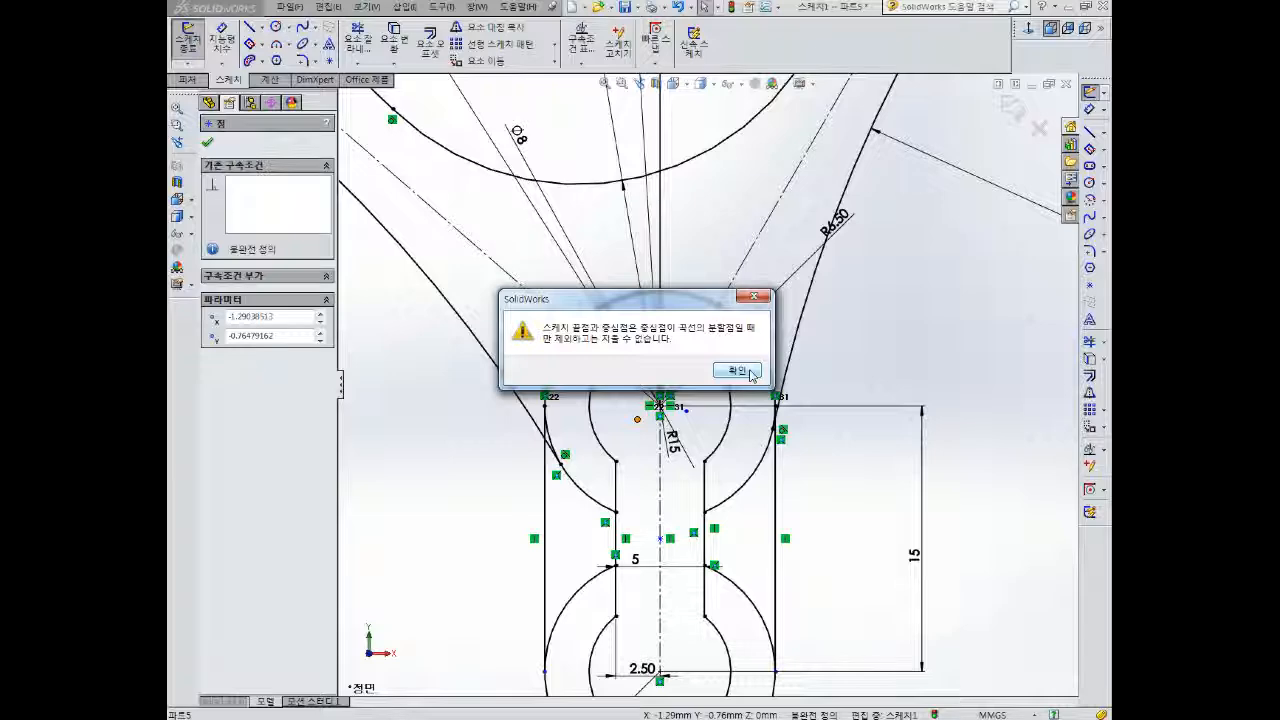
pyautogui.click(751, 374)
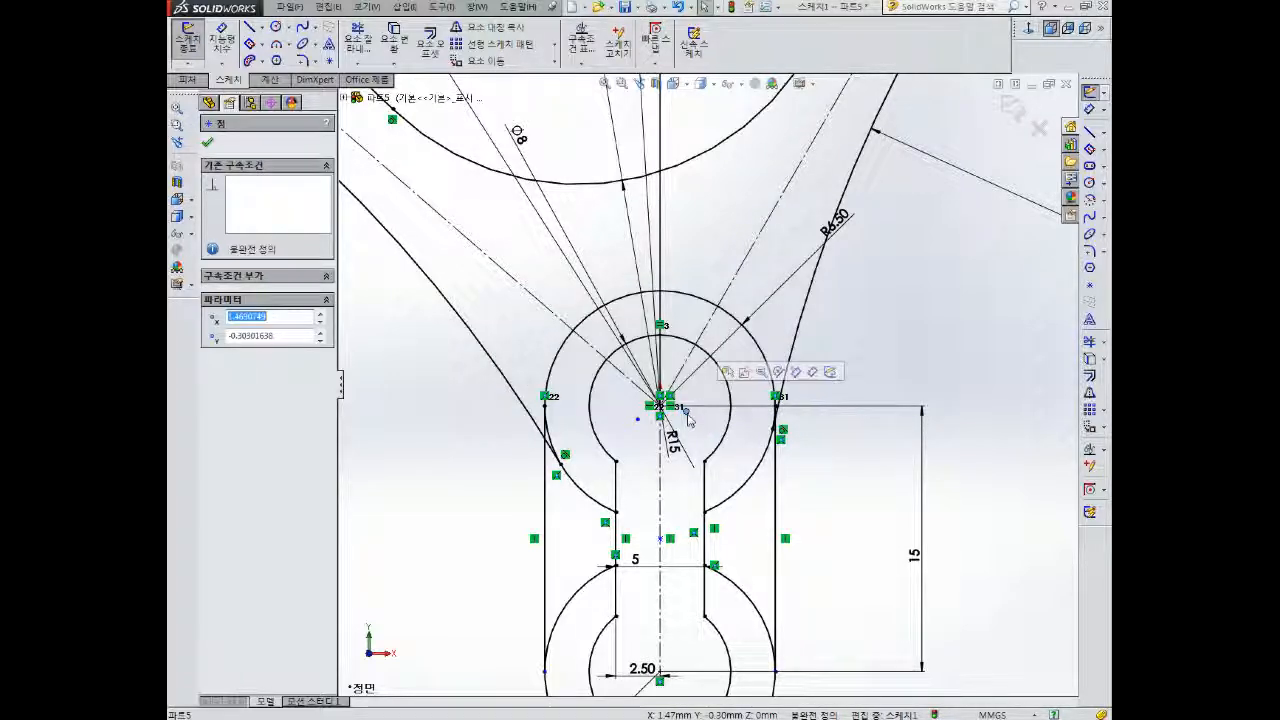
pyautogui.scroll(-3, 688, 418)
pyautogui.scroll(2, 690, 424)
pyautogui.scroll(5, 690, 424)
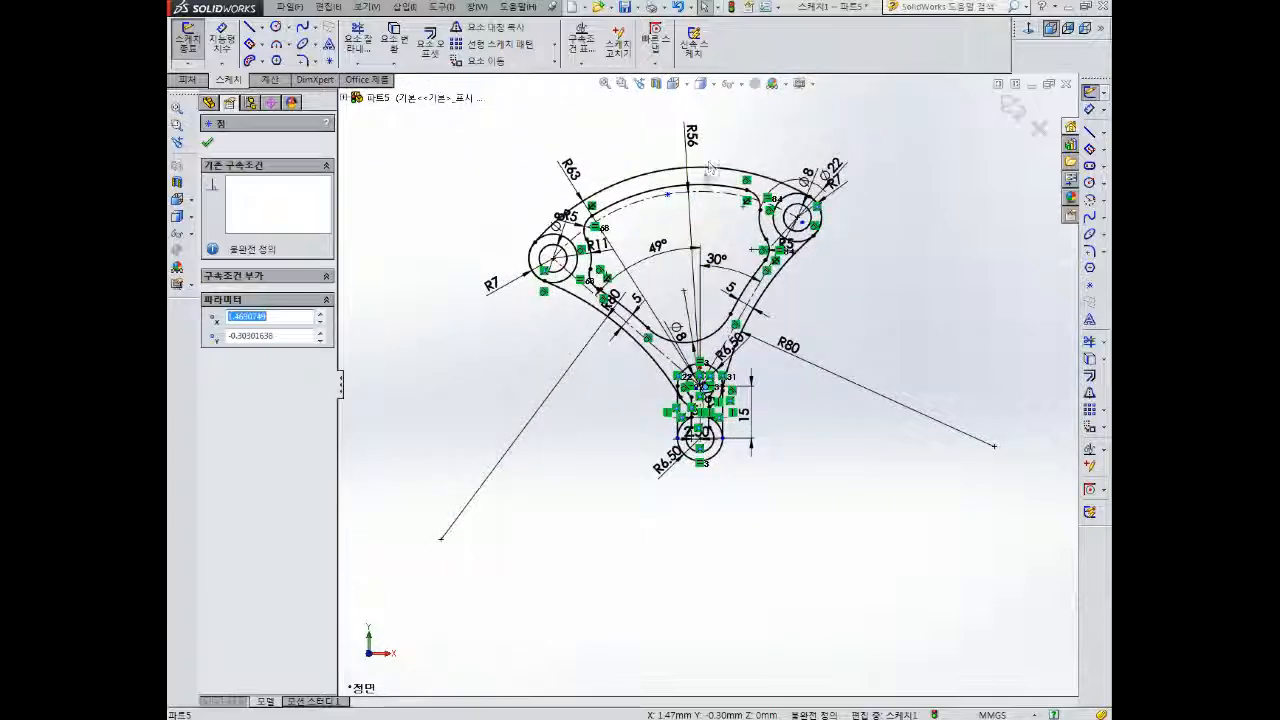
pyautogui.scroll(-3, 712, 166)
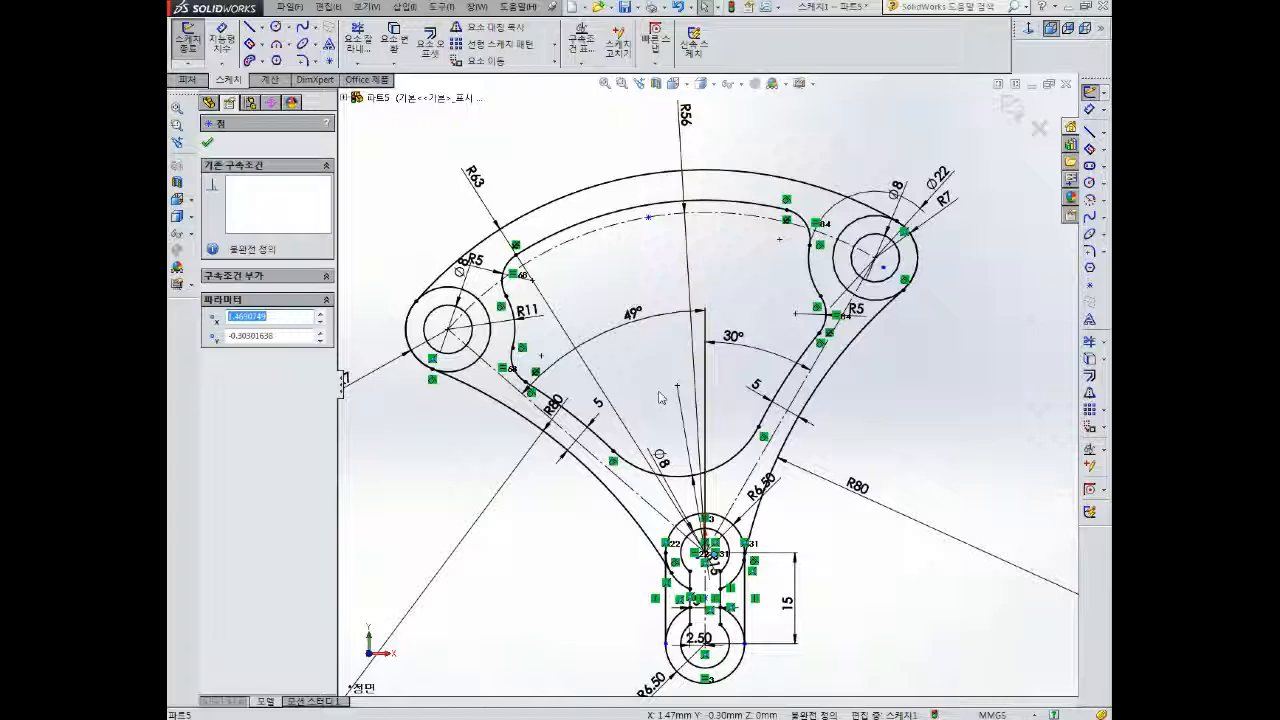
# - Stretch the lower endpoints of the two vertical side lines down past the lower pivot's R6.50 outer arc
pyautogui.scroll(-5, 688, 570)
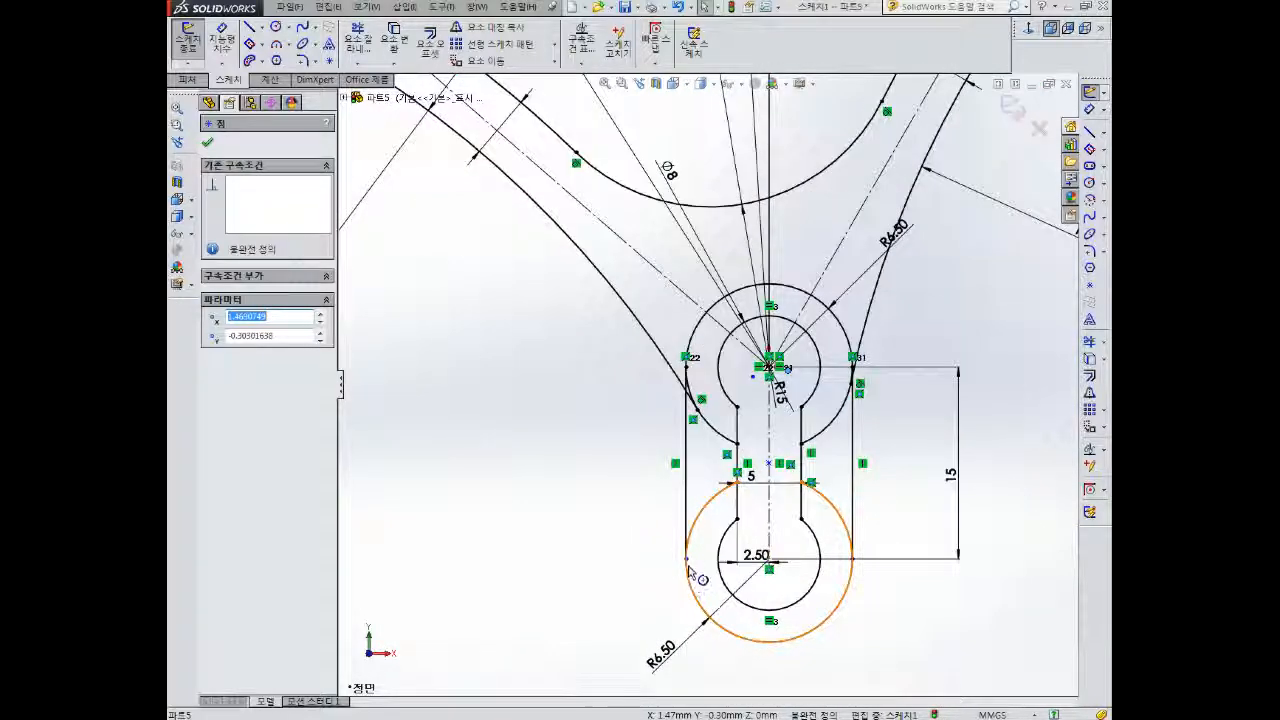
pyautogui.moveTo(686, 560); pyautogui.dragTo(686, 669)
pyautogui.moveTo(853, 560); pyautogui.dragTo(852, 657)
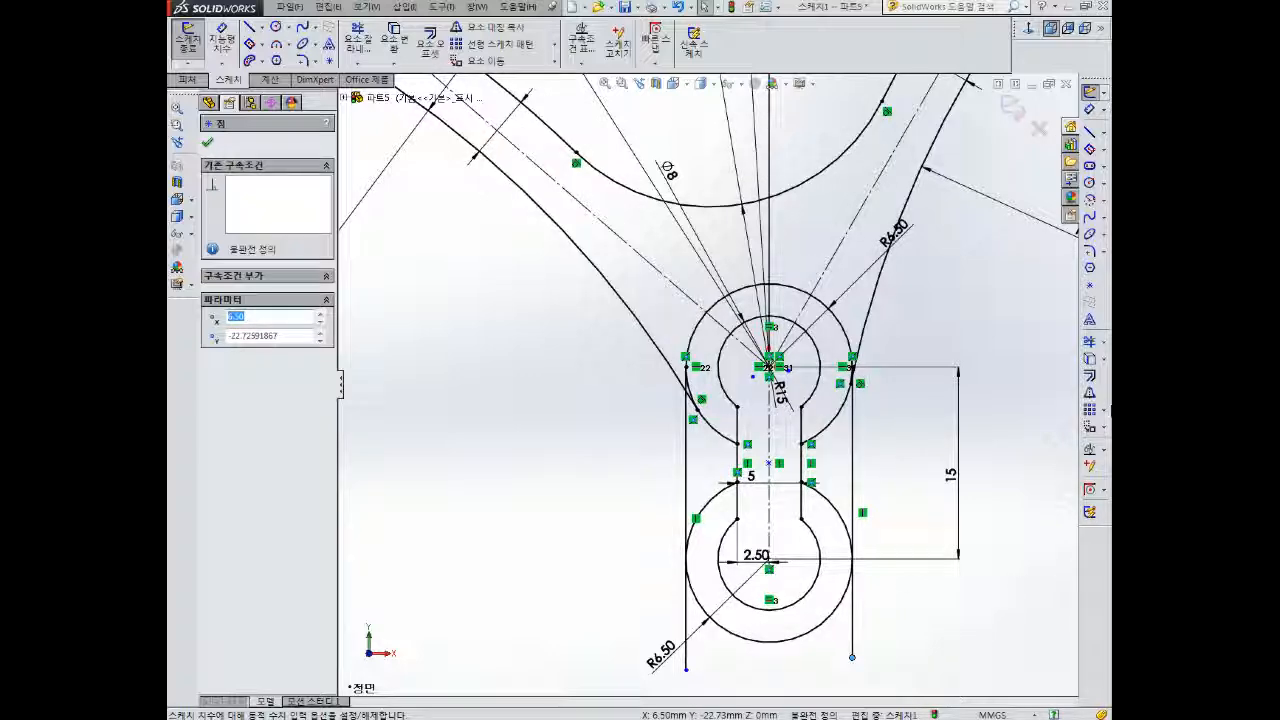
# - Trim both vertical side lines back to the lower R6.50 outer arc and exit the sketch
pyautogui.click(1090, 342)
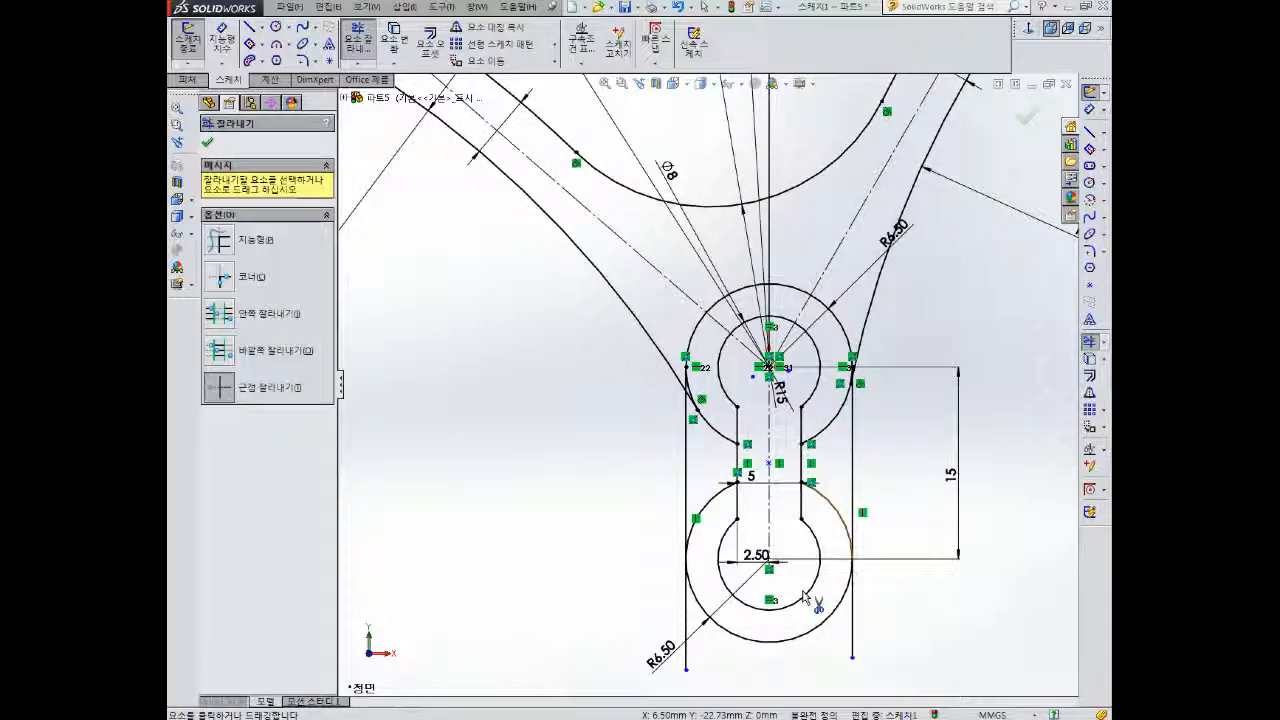
pyautogui.click(687, 628)
pyautogui.scroll(-3, 786, 491)
pyautogui.scroll(8, 786, 491)
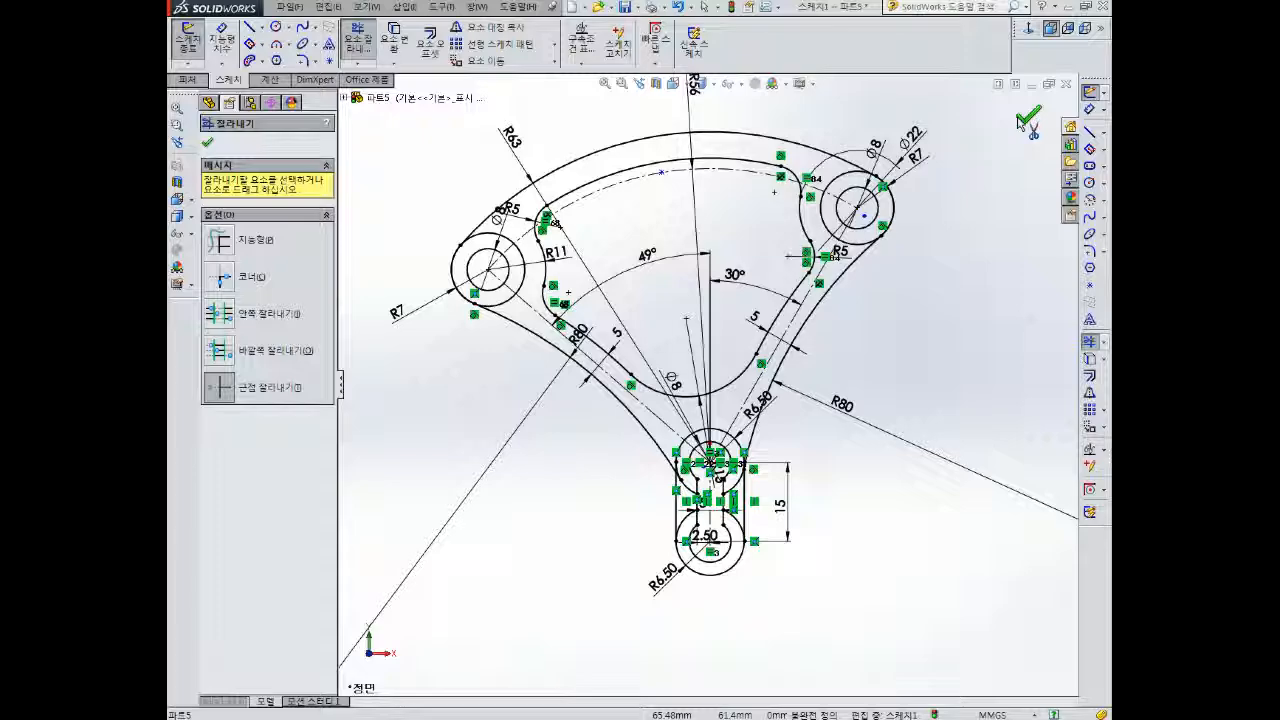
pyautogui.click(1026, 119)
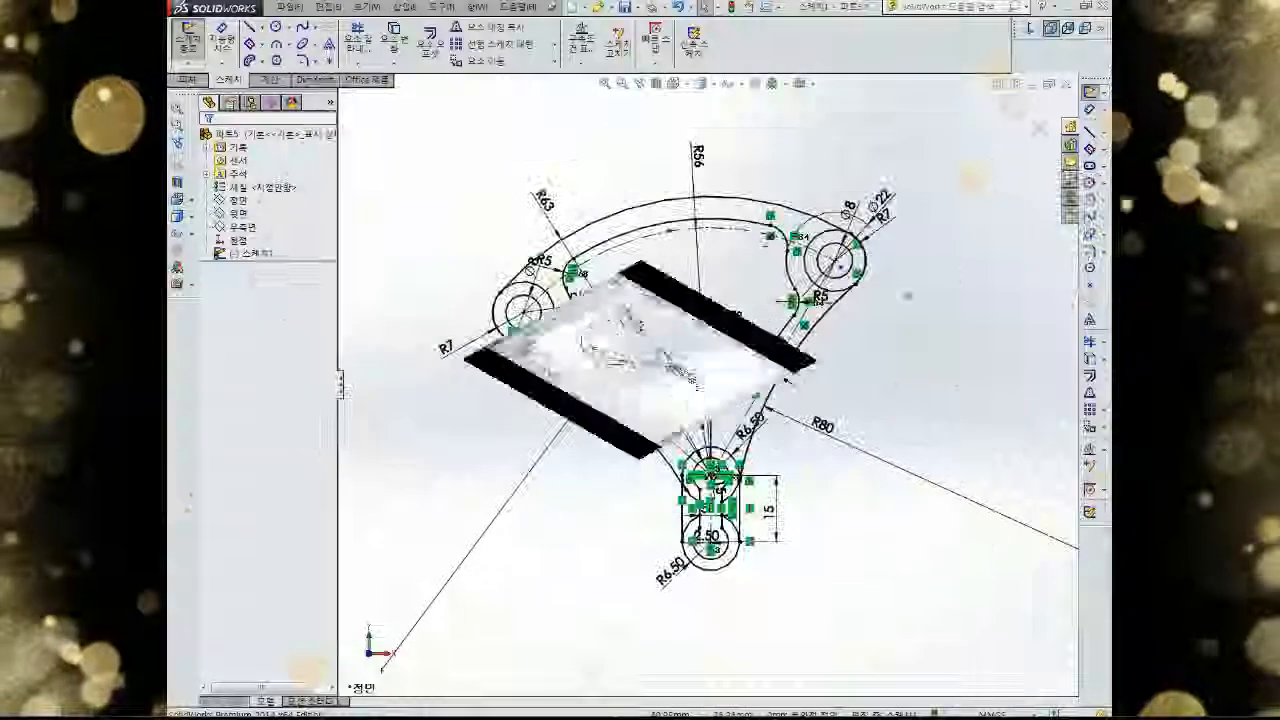
pyautogui.click(1012, 108)
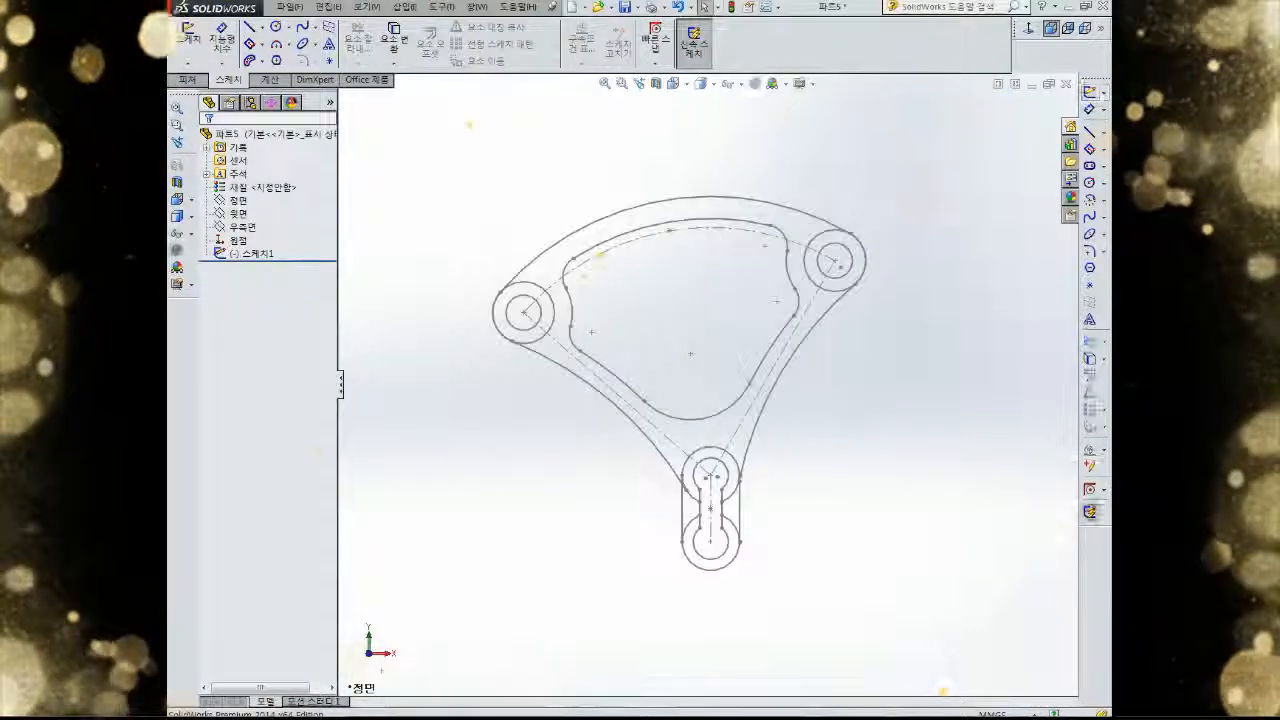